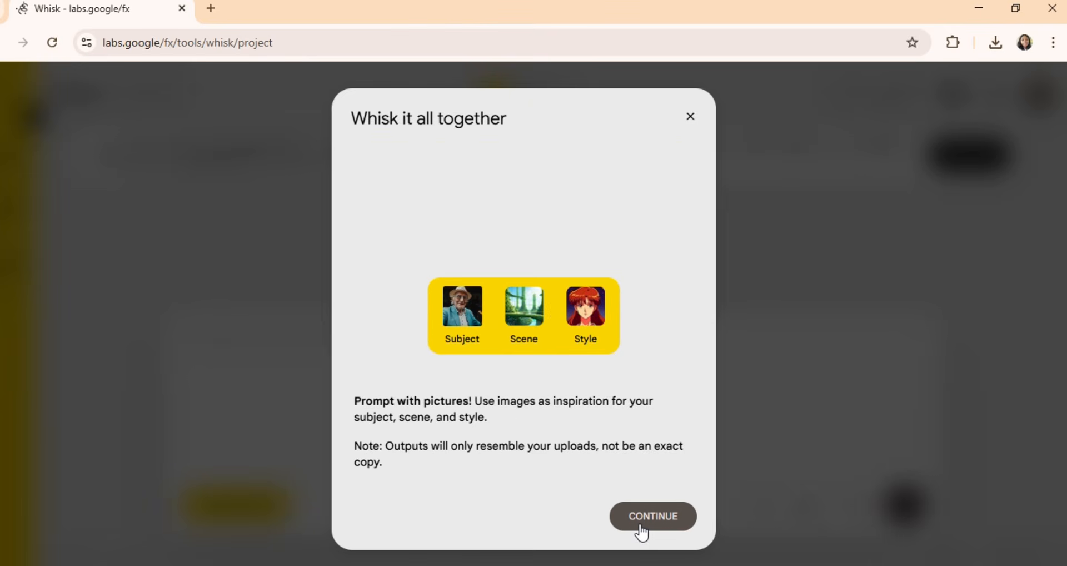
Dismiss the Whisk introduction dialogs and open Flow in a separate browser tab
{"action": "left_click", "coordinate": [641, 527]}
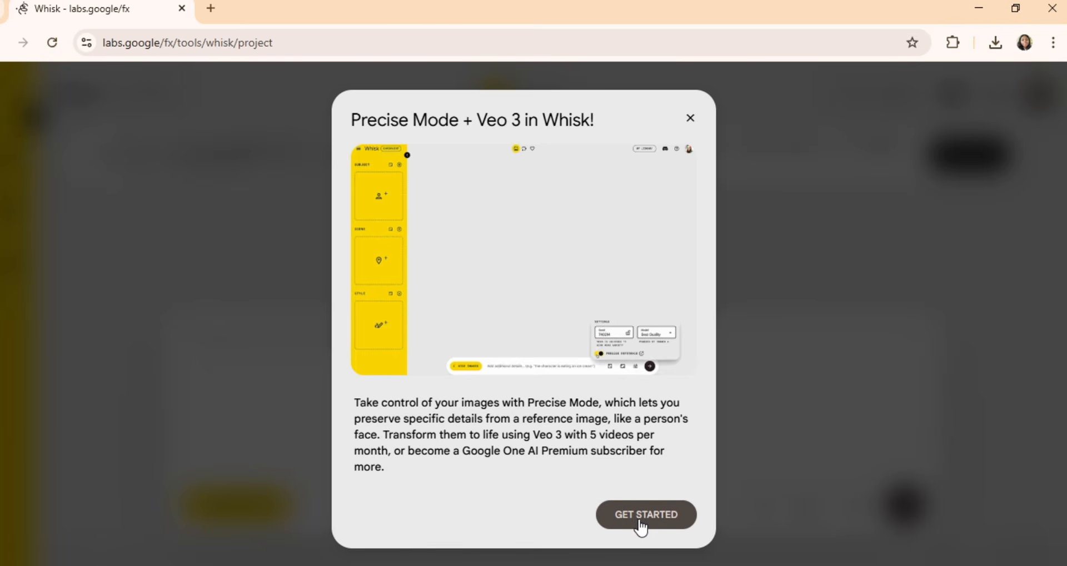
{"action": "left_click", "coordinate": [640, 522]}
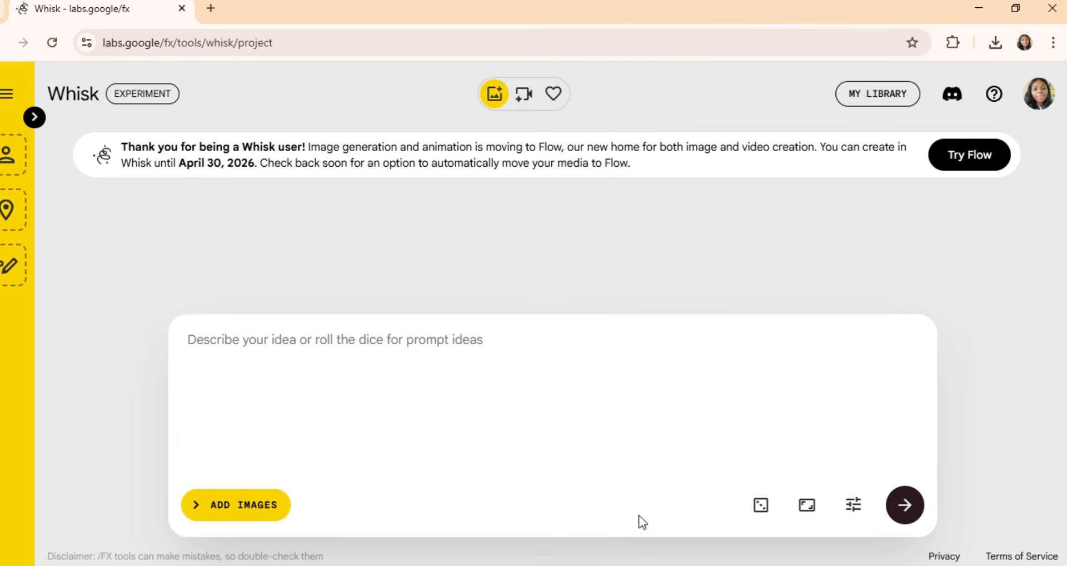
{"action": "right_click", "coordinate": [972, 158]}
{"action": "left_click", "coordinate": [824, 179]}
{"action": "left_click", "coordinate": [273, 7]}
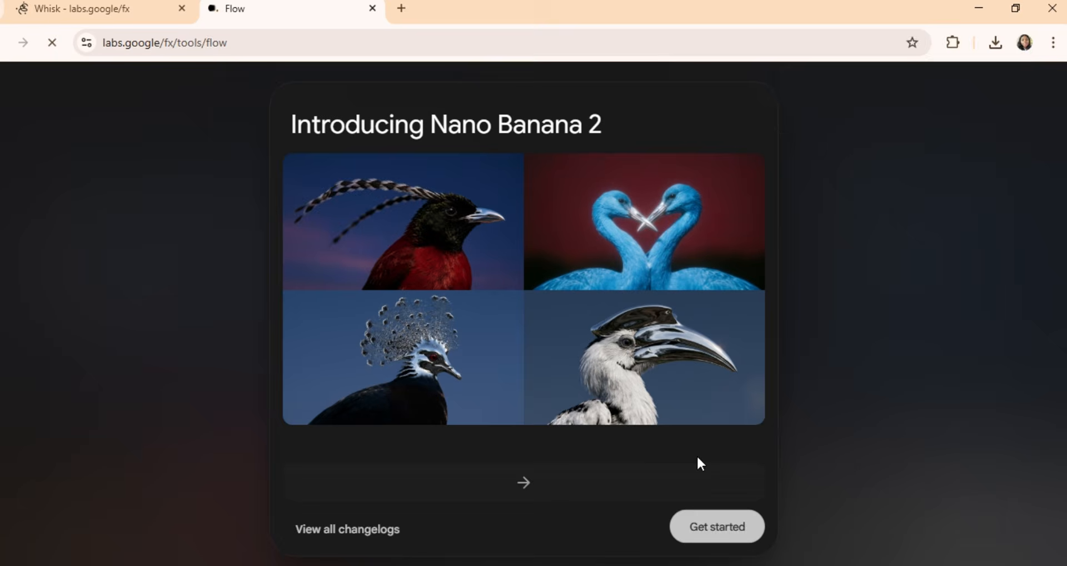
Dismiss the Nano Banana 2 introduction, create a new Flow project and check the account's AI credits
{"action": "left_click", "coordinate": [716, 528]}
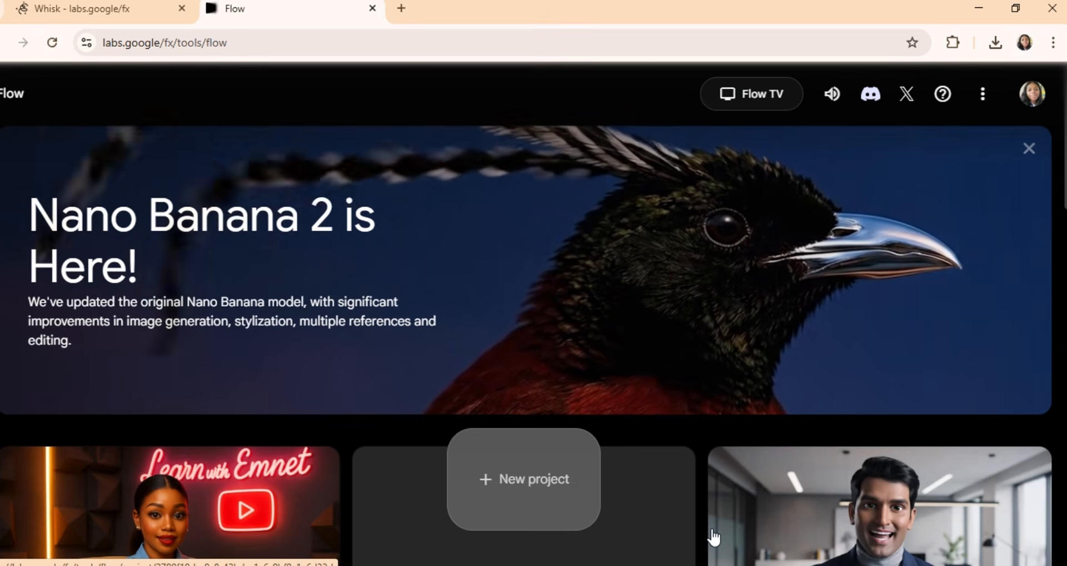
{"action": "left_click", "coordinate": [535, 492]}
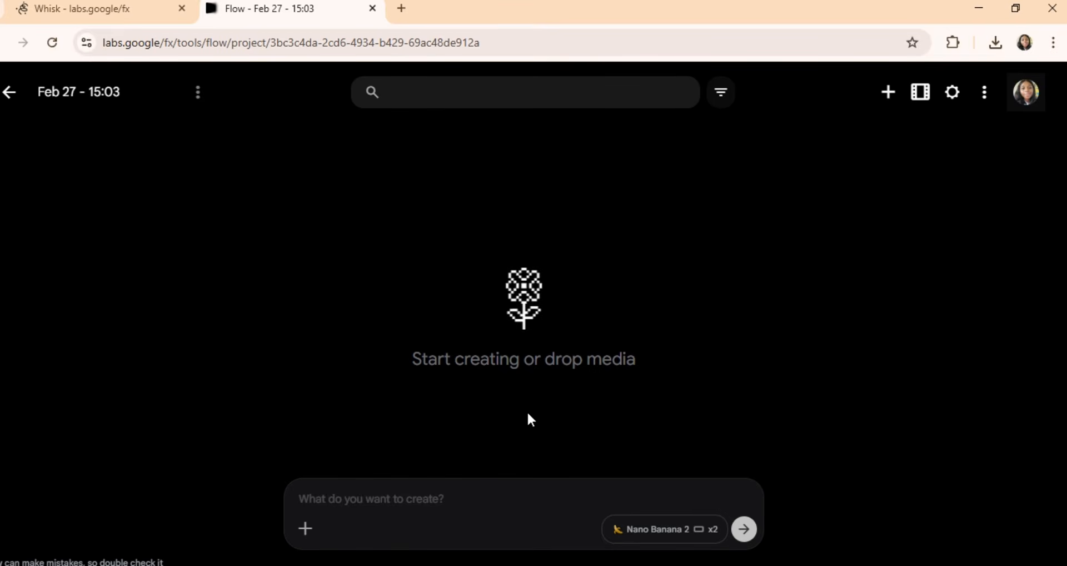
{"action": "left_click", "coordinate": [1023, 93]}
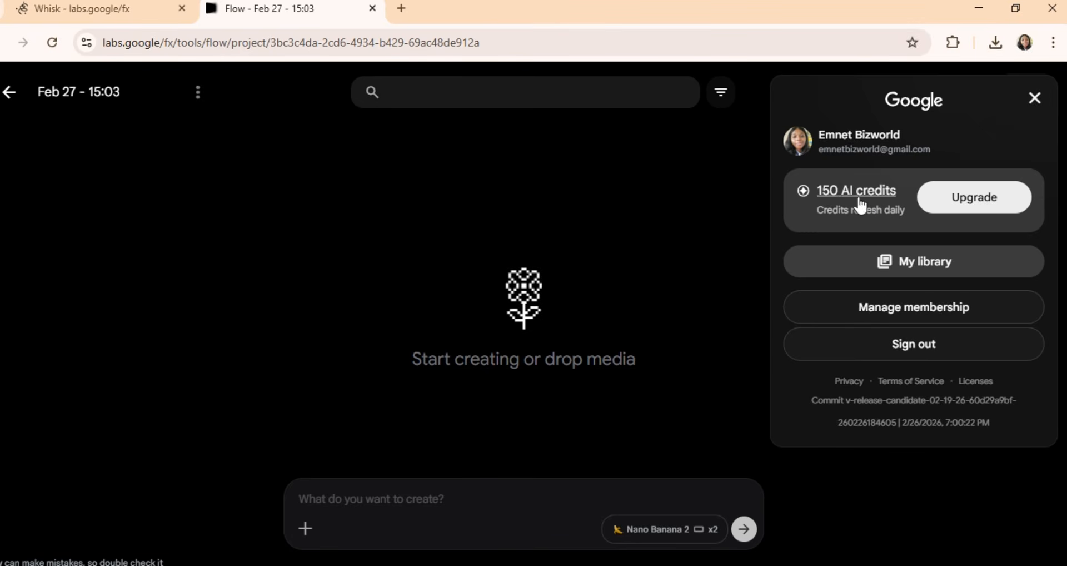
{"action": "left_click", "coordinate": [528, 413]}
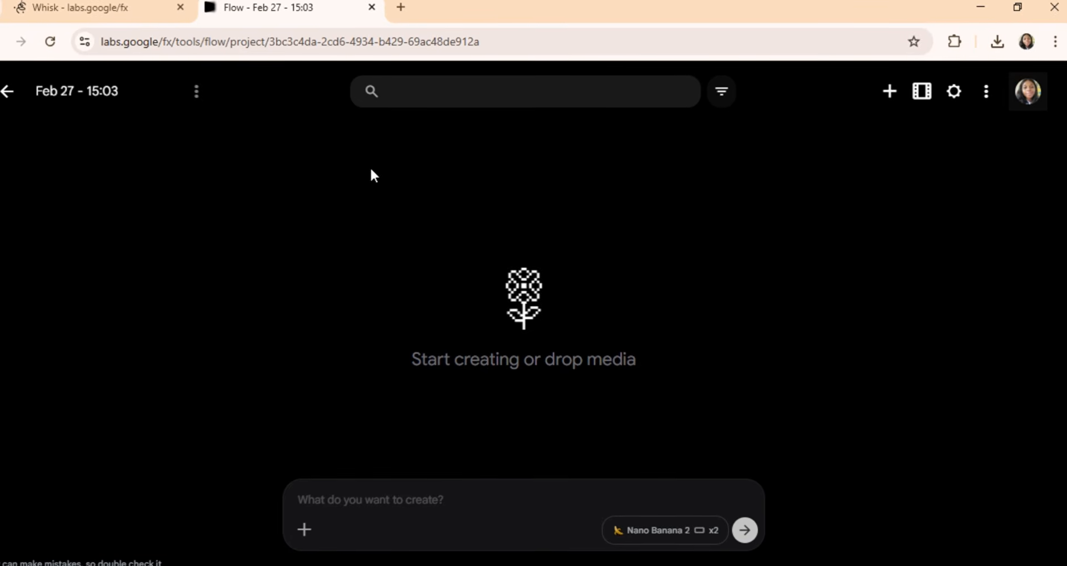
Return to Whisk, then switch to the script document in Word and select the young woman character's description for copying
{"action": "left_click", "coordinate": [85, 8]}
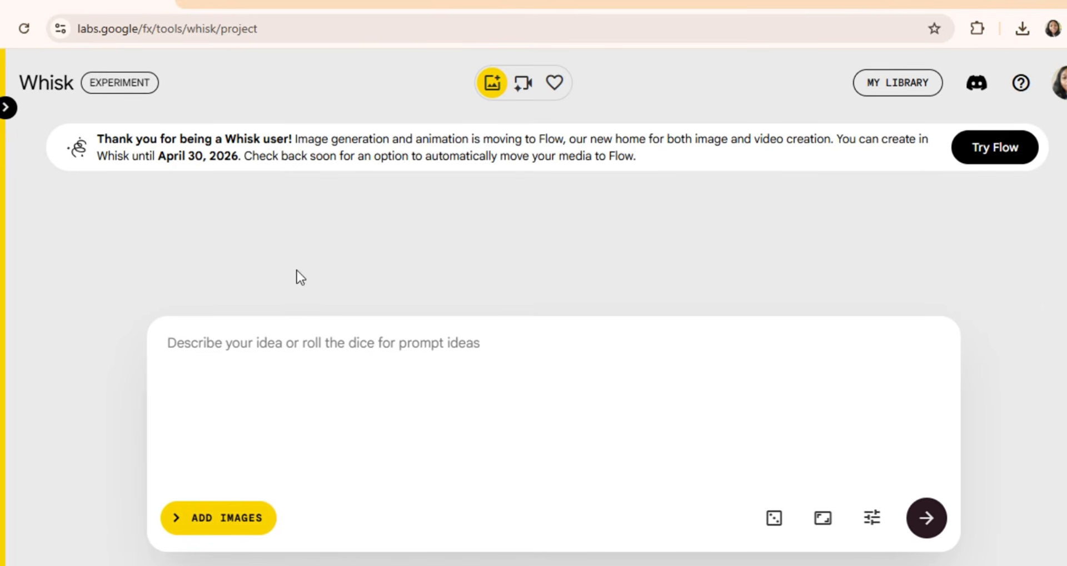
{"action": "left_click", "coordinate": [254, 397]}
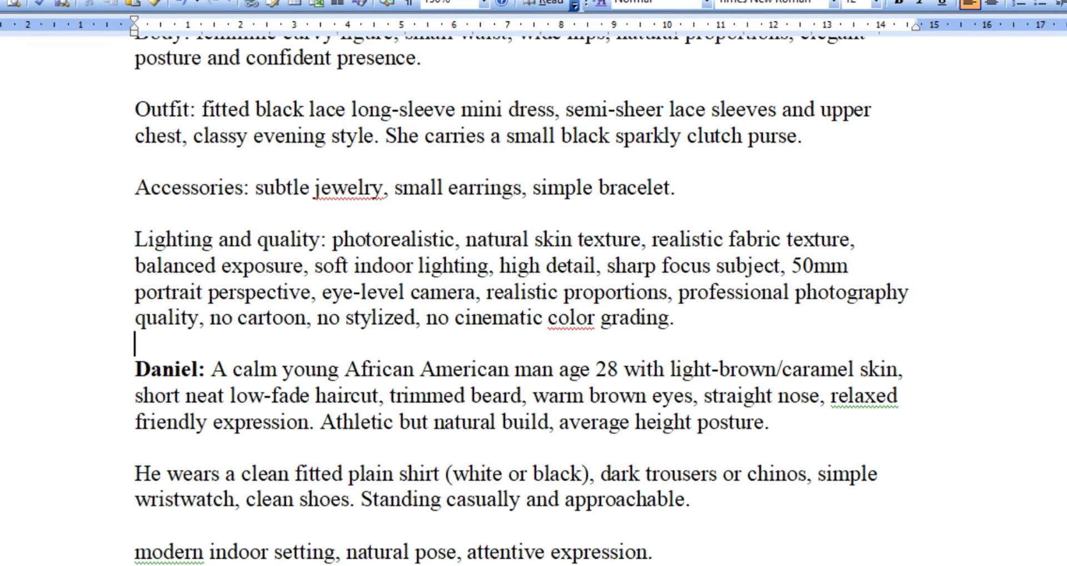
{"action": "scroll", "coordinate": [523, 300], "scroll_direction": "up", "scroll_amount": 15}
{"action": "scroll", "coordinate": [522, 300], "scroll_direction": "down", "scroll_amount": 15}
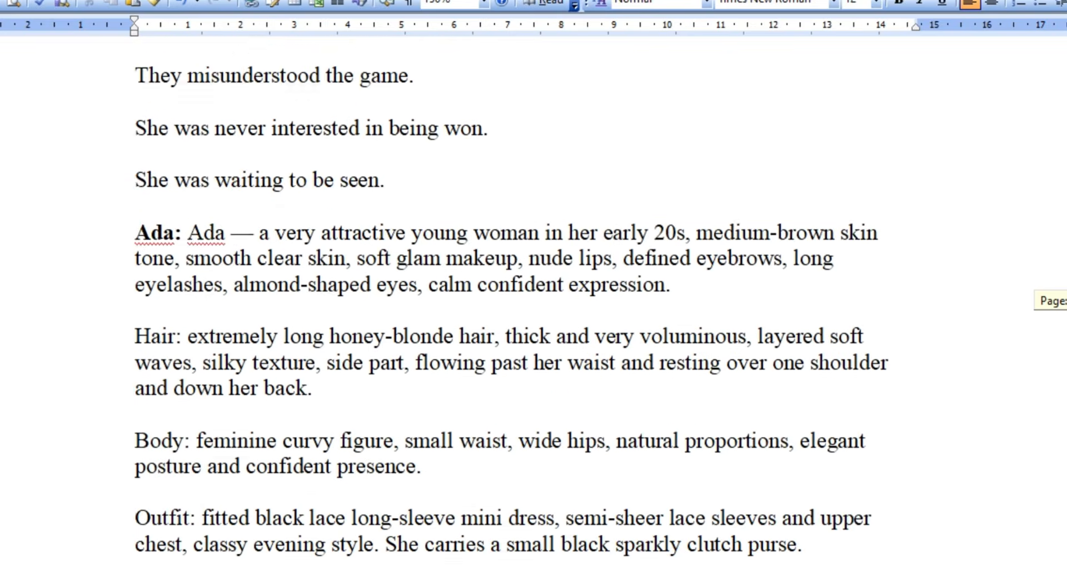
{"action": "scroll", "coordinate": [522, 301], "scroll_direction": "down", "scroll_amount": 2}
{"action": "scroll", "coordinate": [523, 300], "scroll_direction": "up", "scroll_amount": 1}
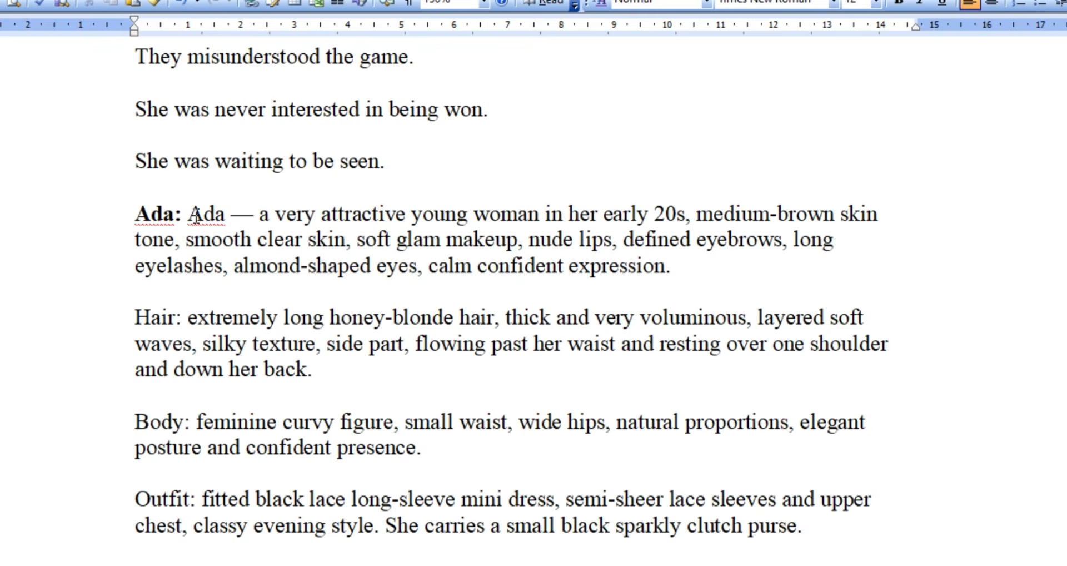
{"action": "left_click_drag", "start_coordinate": [189, 218], "coordinate": [807, 293]}
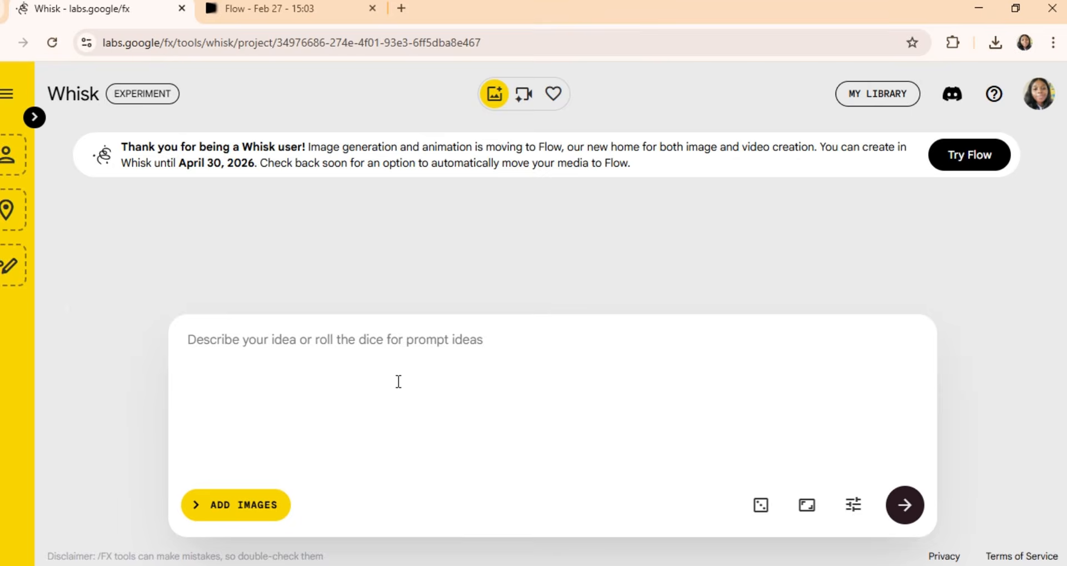
In Whisk, paste the prompt for a consistent fictional African American lady with honey-blonde hair and generate her images
{"action": "key", "text": "ctrl+v"}
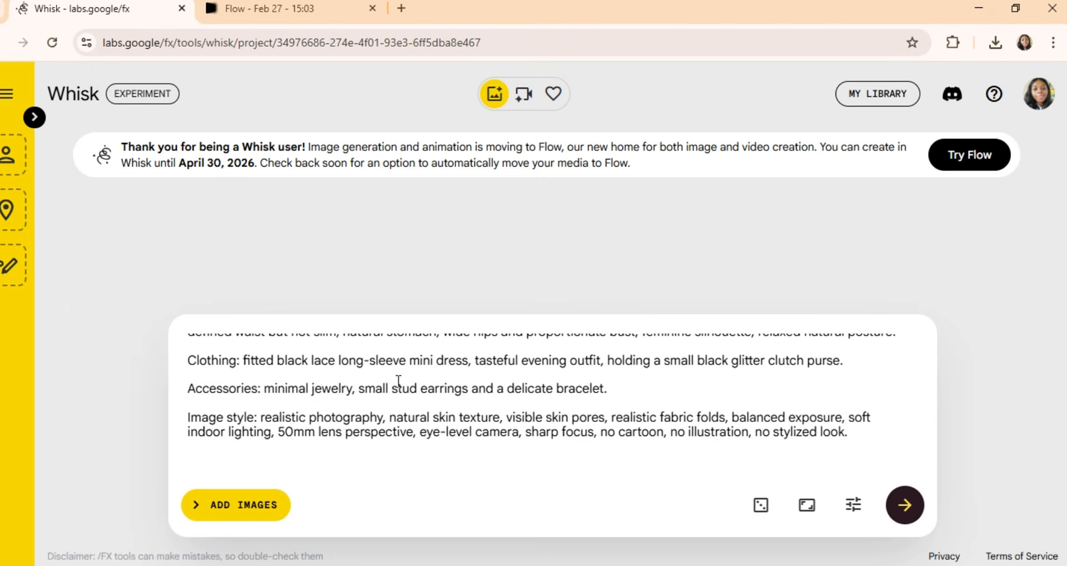
{"action": "scroll", "coordinate": [330, 385], "scroll_direction": "up", "scroll_amount": 3}
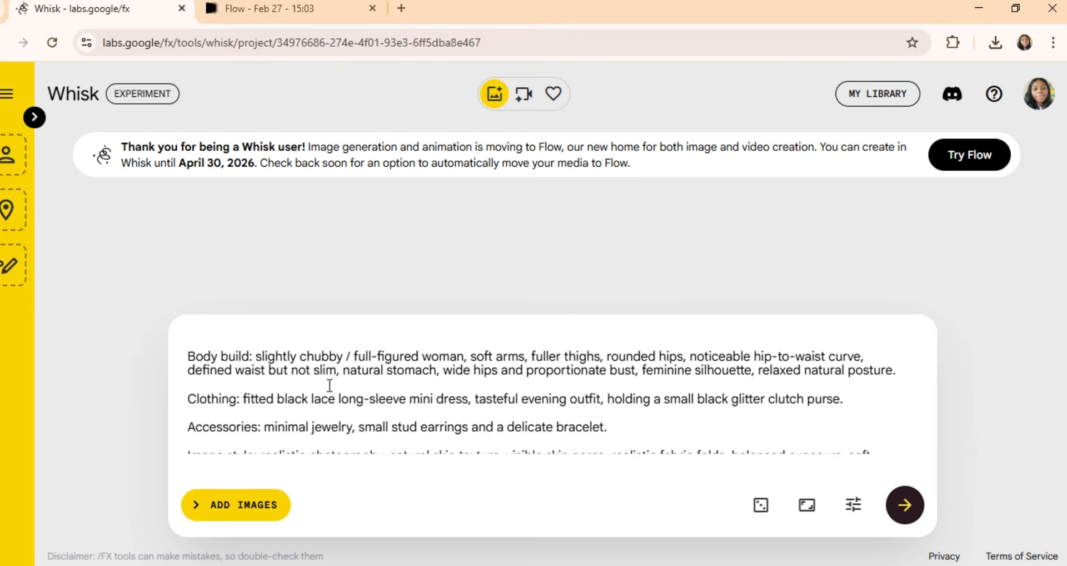
{"action": "scroll", "coordinate": [329, 385], "scroll_direction": "up", "scroll_amount": 2}
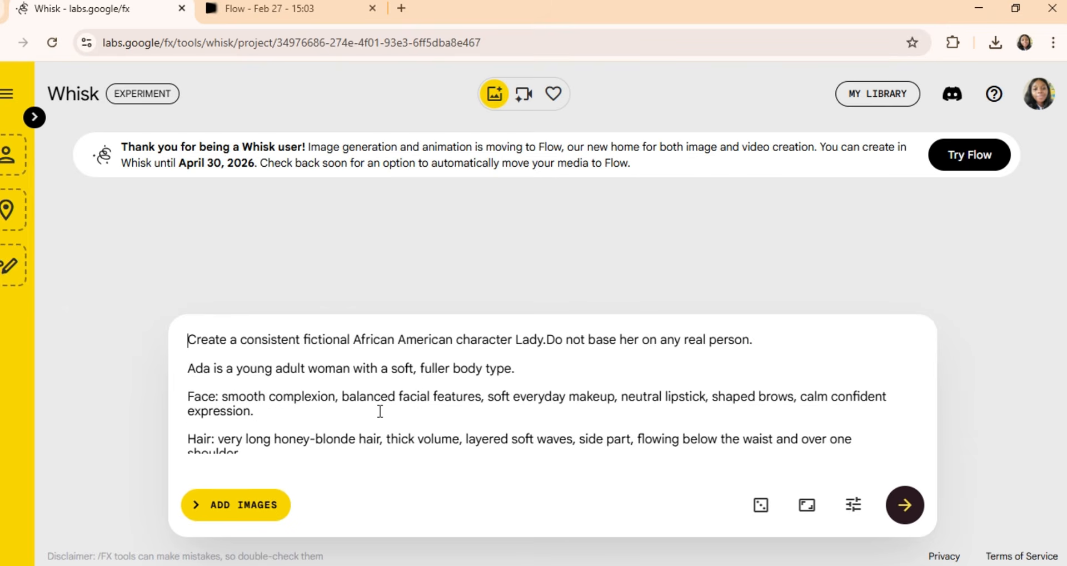
{"action": "key", "text": "Return"}
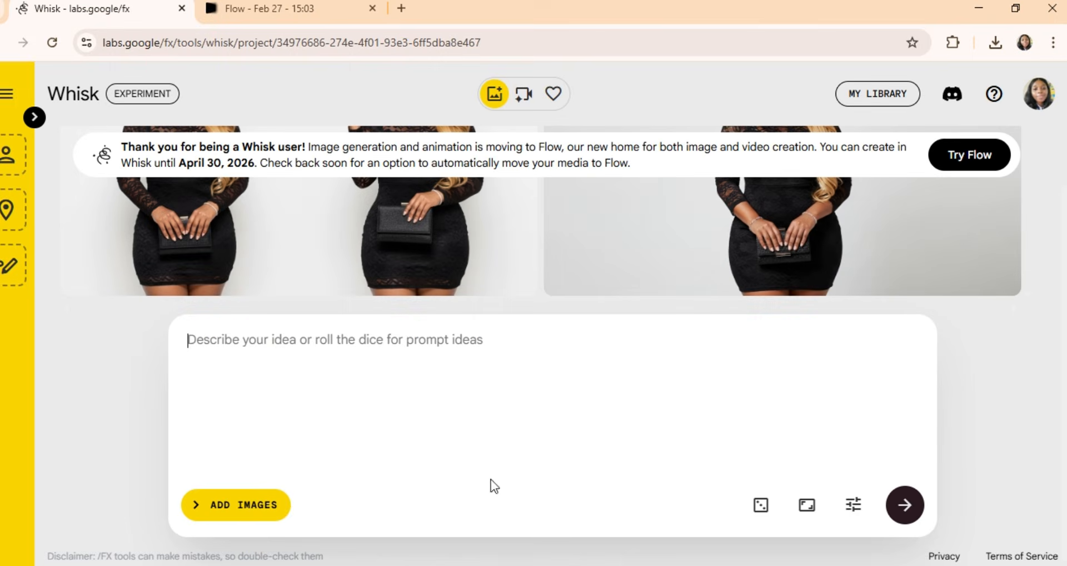
Generate images from the pasted prompt for a calm African American man, age 28, with a low-fade haircut and trimmed beard
{"action": "key", "text": "ctrl+v"}
{"action": "key", "text": "Up"}
{"action": "key", "text": "Up"}
{"action": "key", "text": "Up"}
{"action": "key", "text": "Up"}
{"action": "key", "text": "Up"}
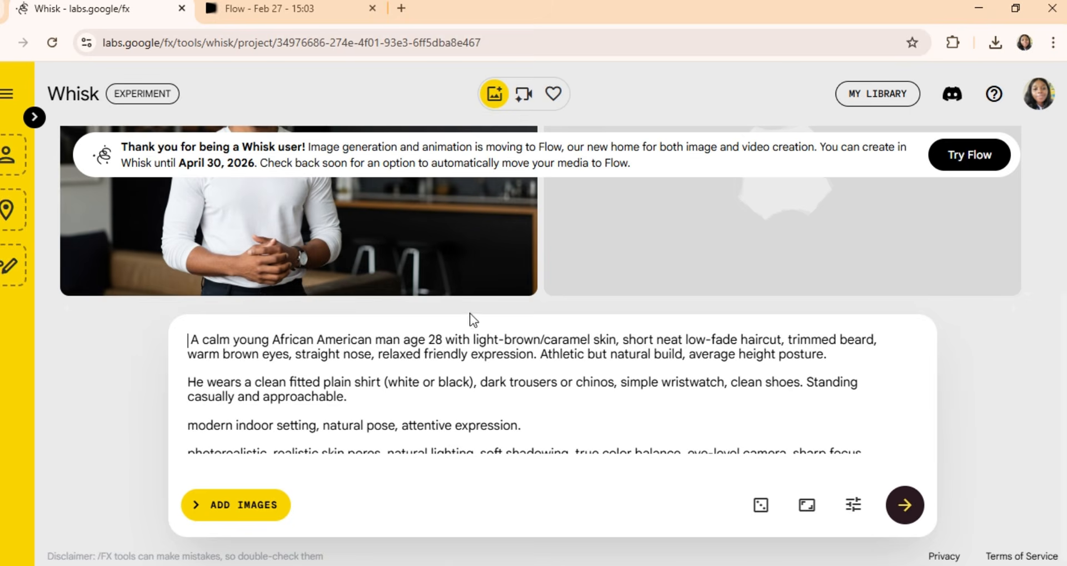
Replace the prompt with the confident stylish Nigerian man around age 30 in an upscale lounge and generate his images
{"action": "key", "text": "ctrl+a"}
{"action": "key", "text": "ctrl+v"}
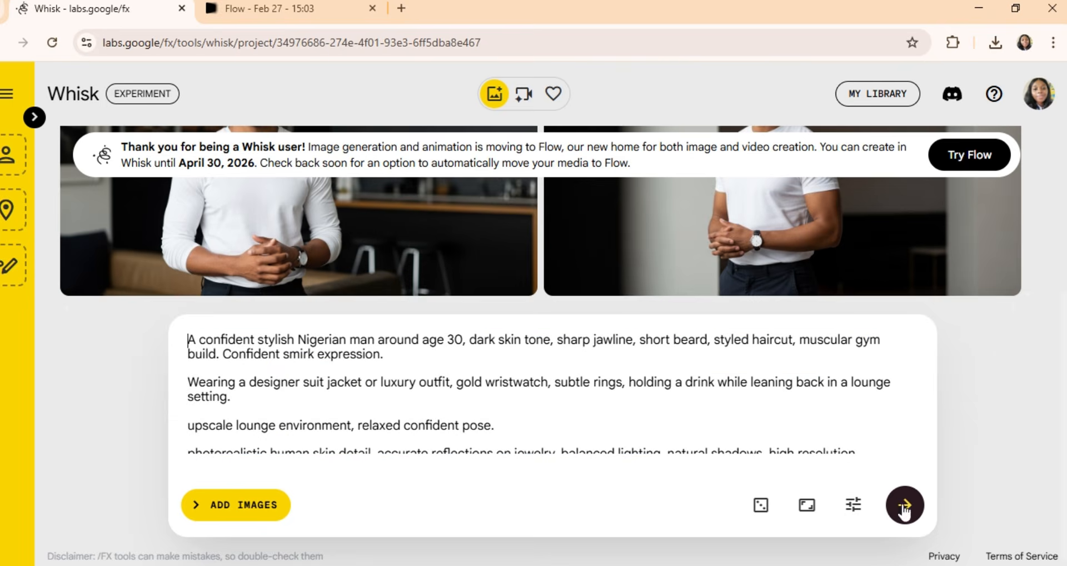
{"action": "key", "text": "Return"}
Replace the prompt with the mid-20s Nigerian male lounge waiter description, generate his images and review the generated characters
{"action": "key", "text": "ctrl+a"}
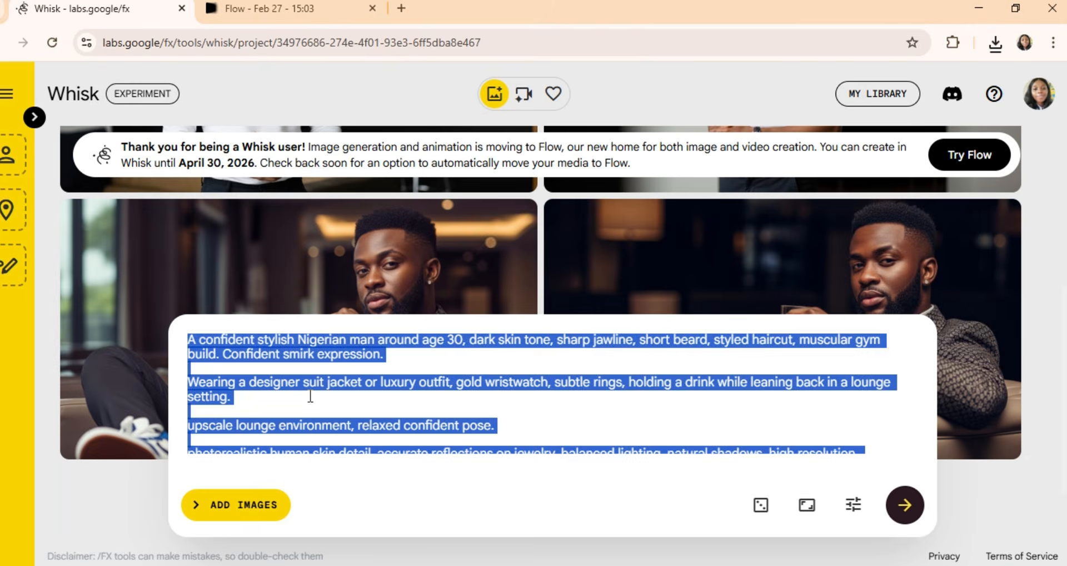
{"action": "type", "text": "Lounge waiter: A neutral-looking Nigerian male waiter age mid-20s, neat haircut, clean appearance. Wearing a white shirt, black vest, and black trousers, holding a serving tray with drinks.  inside a modern lounge restaurant.  photorealistic, natural lighting, realistic fabric and skin texture, professional photography look, balanced exposure, soft shadows, high resolution, clean detail, no cinematic effects"}
{"action": "key", "text": "Return"}
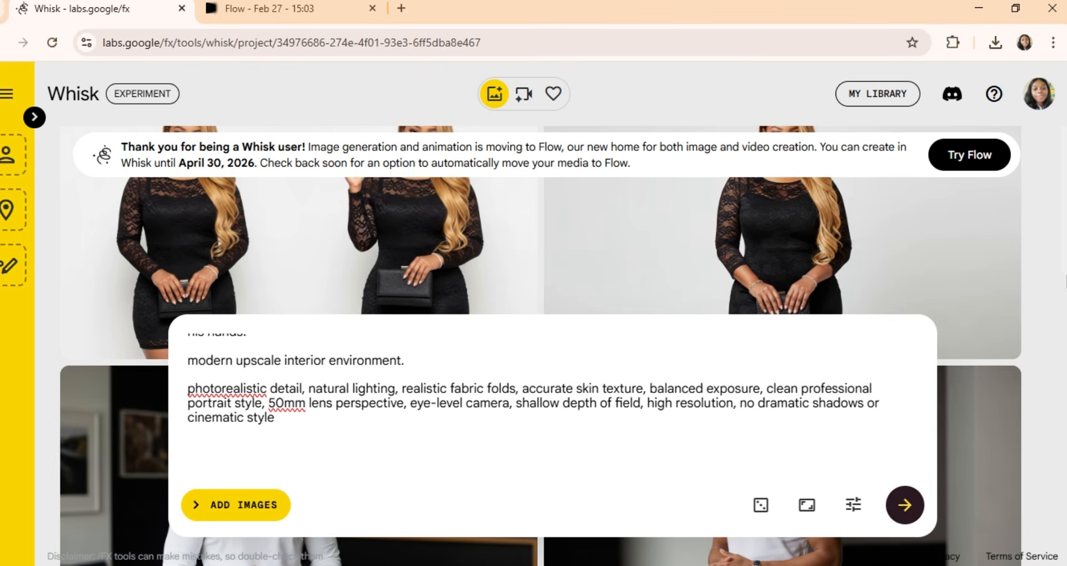
{"action": "key", "text": "Return"}
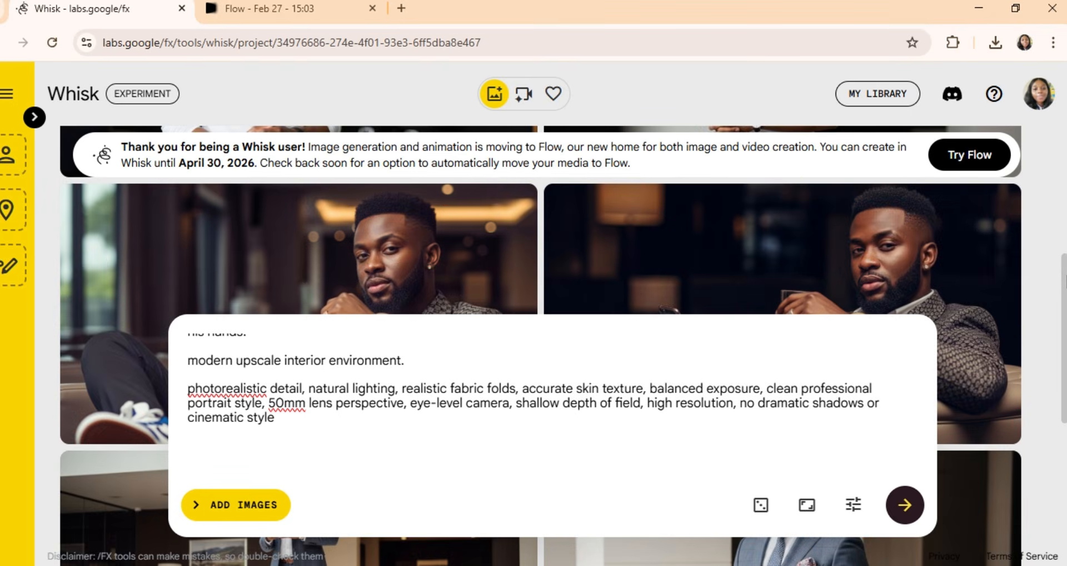
{"action": "left_click_drag", "start_coordinate": [1066, 277], "coordinate": [1061, 166]}
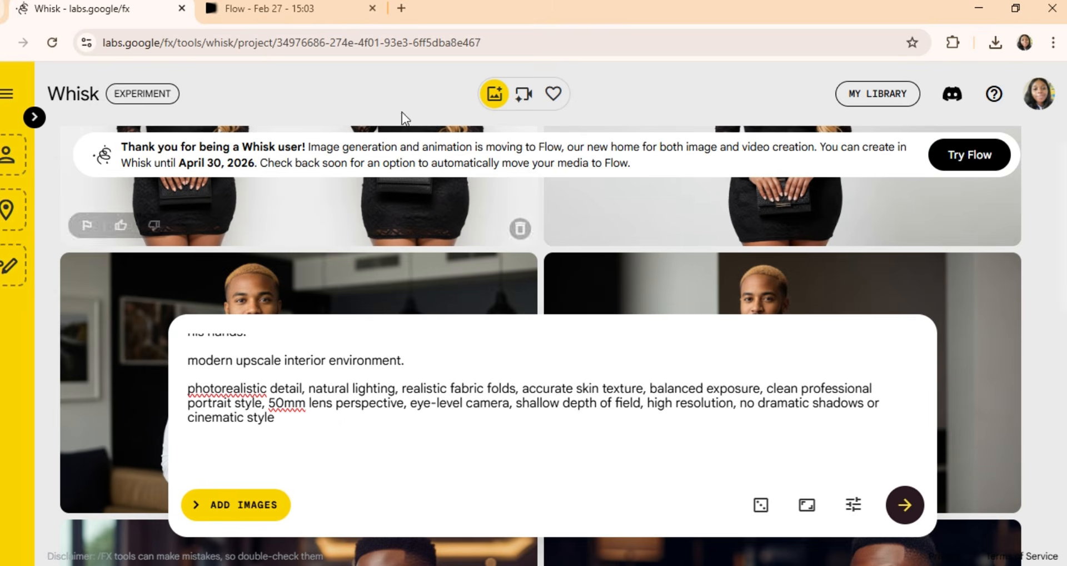
Switch to the Flow project and set the image generation model to Nano Banana Pro
{"action": "left_click", "coordinate": [325, 4]}
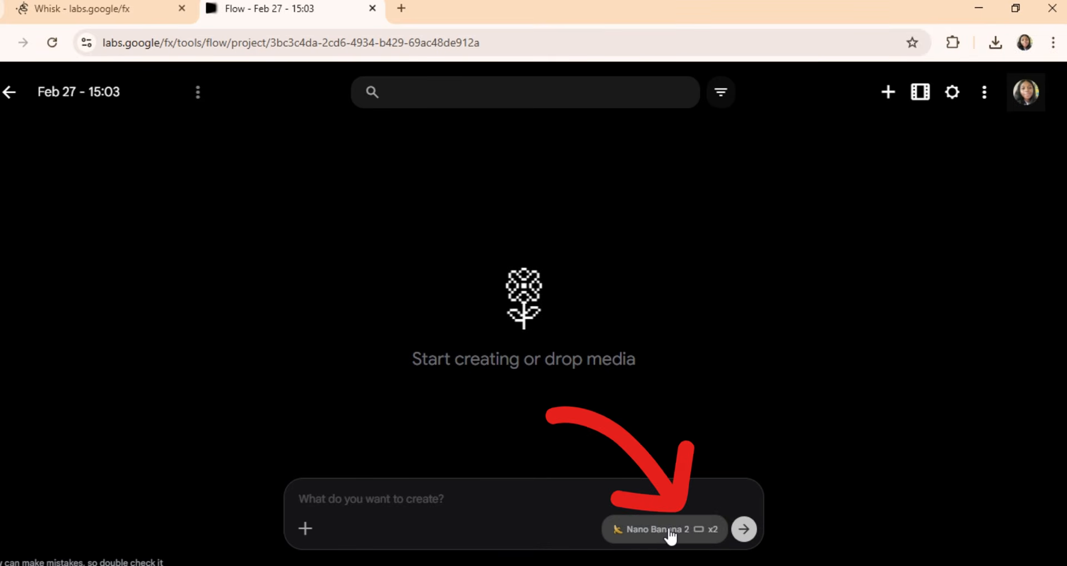
{"action": "left_click", "coordinate": [692, 536]}
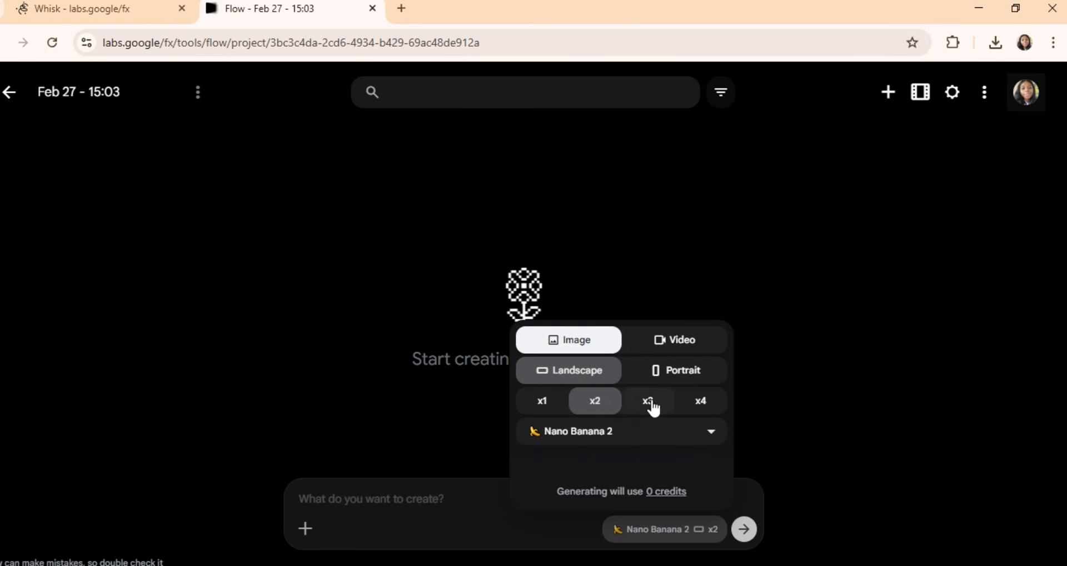
{"action": "left_click", "coordinate": [713, 433]}
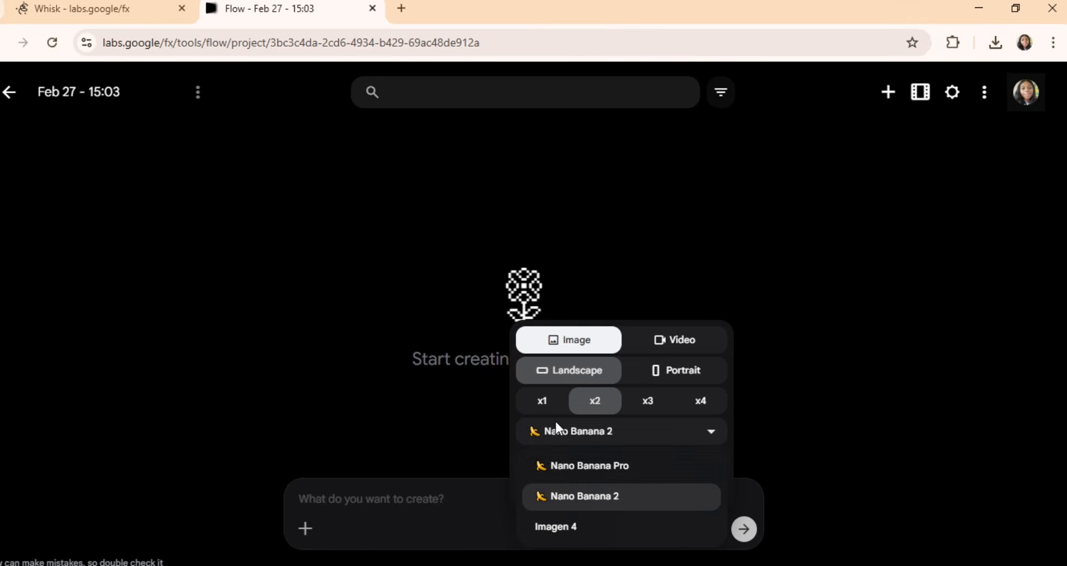
{"action": "left_click", "coordinate": [590, 467]}
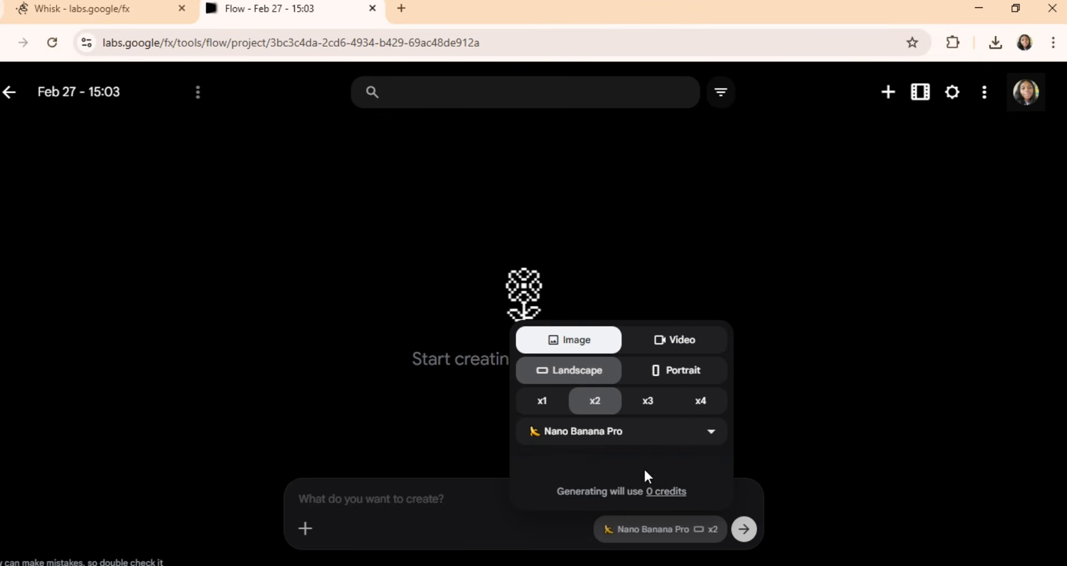
{"action": "left_click", "coordinate": [820, 408]}
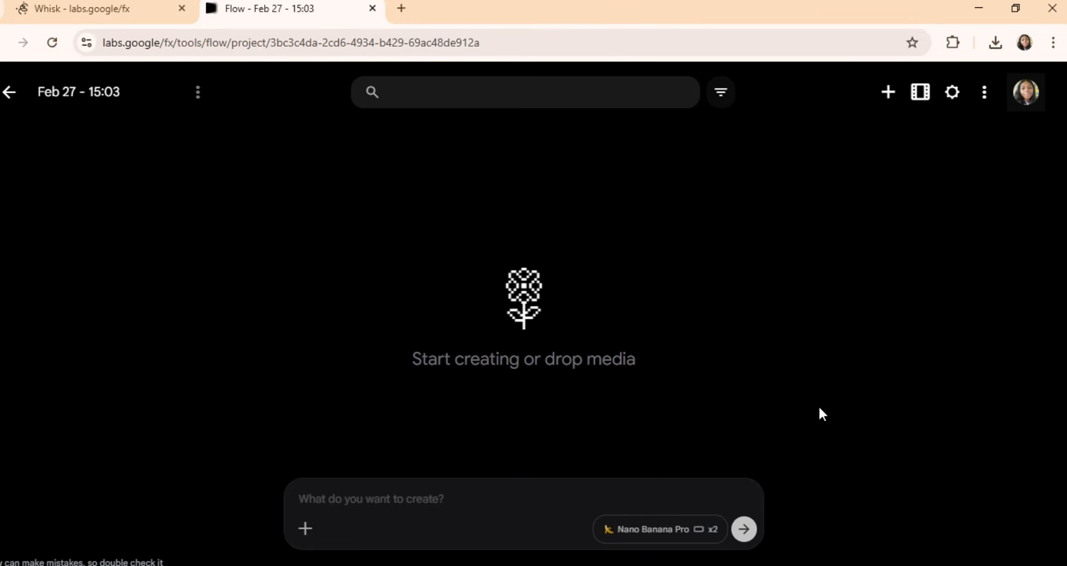
Paste the full-figured young woman's prompt with the black lace mini dress into Flow and generate her images
{"action": "left_click", "coordinate": [305, 529]}
{"action": "left_click", "coordinate": [307, 529]}
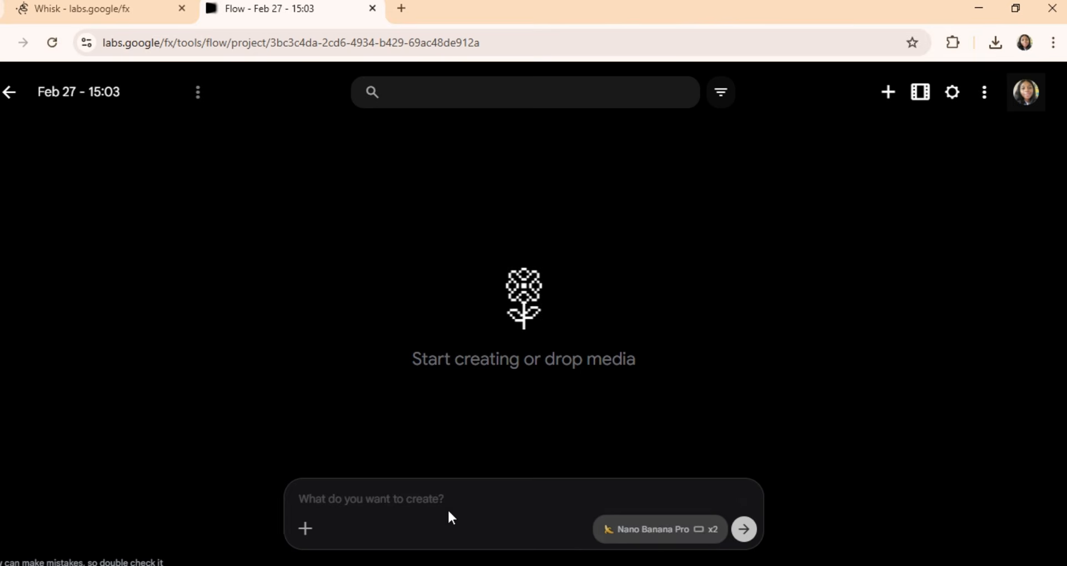
{"action": "left_click", "coordinate": [336, 499]}
{"action": "key", "text": "ctrl+v"}
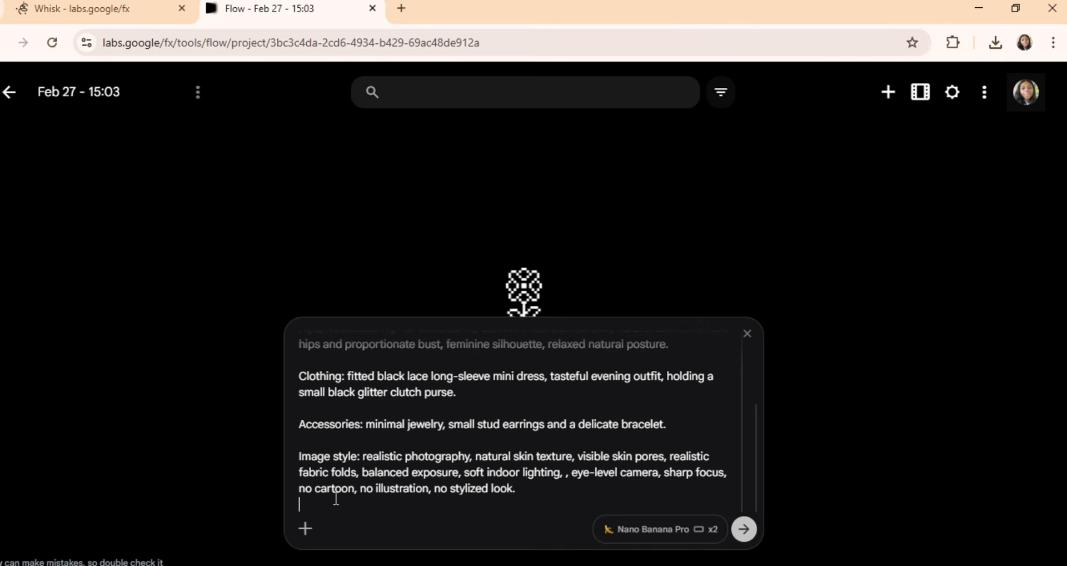
{"action": "left_click", "coordinate": [745, 530]}
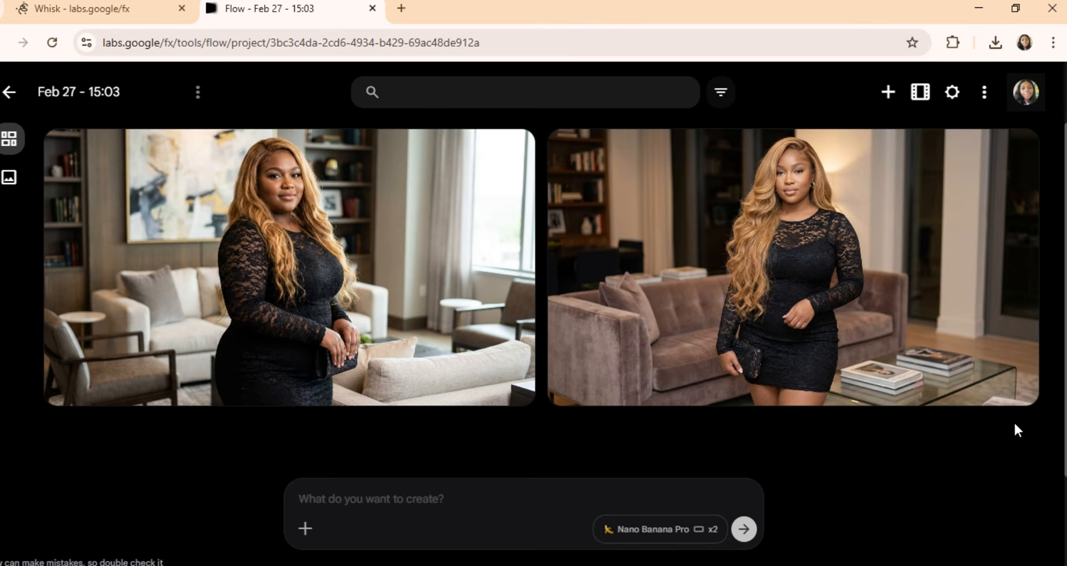
Paste the prompt for the young bearded man in a plain white shirt into Flow and generate his images
{"action": "left_click", "coordinate": [420, 502]}
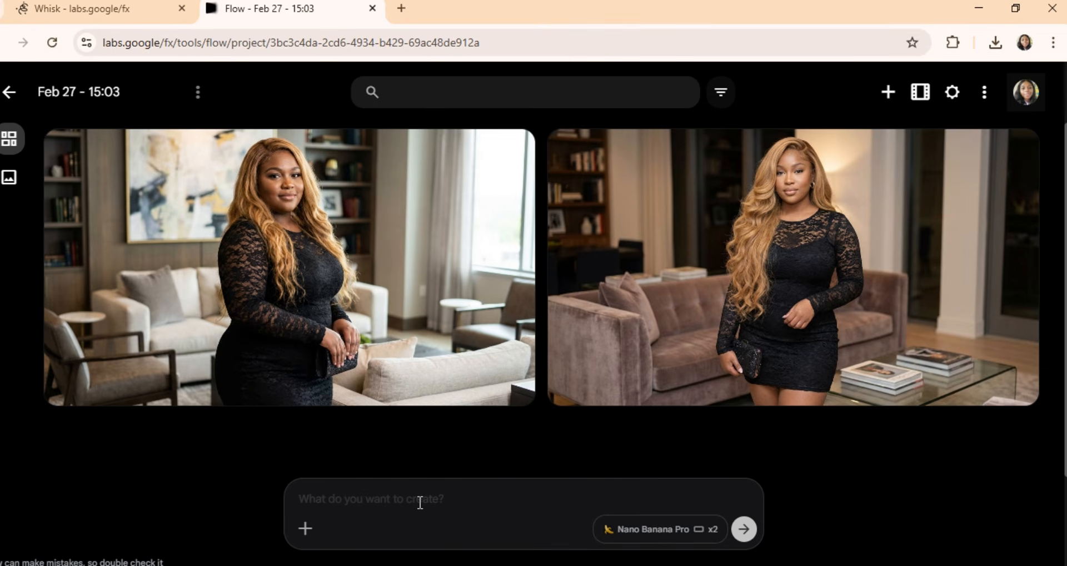
{"action": "key", "text": "ctrl+v"}
{"action": "left_click", "coordinate": [747, 333]}
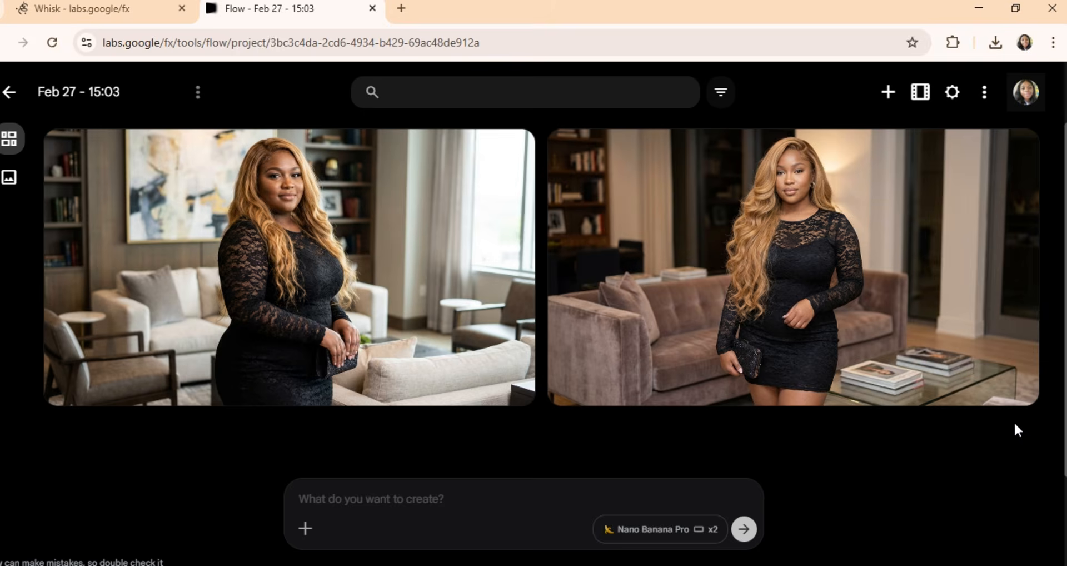
{"action": "left_click", "coordinate": [743, 530]}
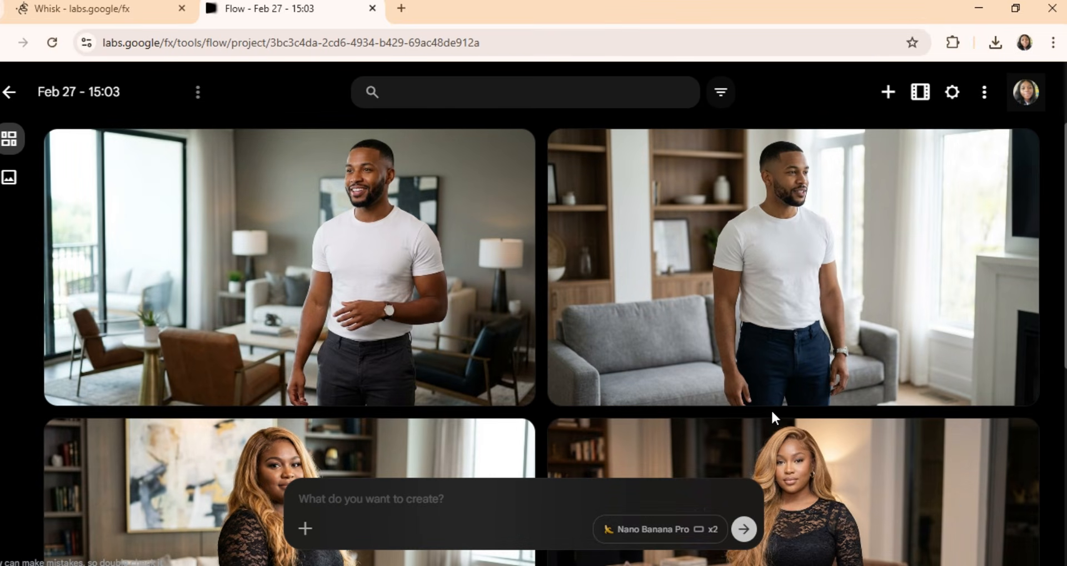
Paste the prompt for the man casually holding a drink, in a wide horizontal scene view, into Flow and generate his images
{"action": "left_click", "coordinate": [446, 498]}
{"action": "key", "text": "ctrl+v"}
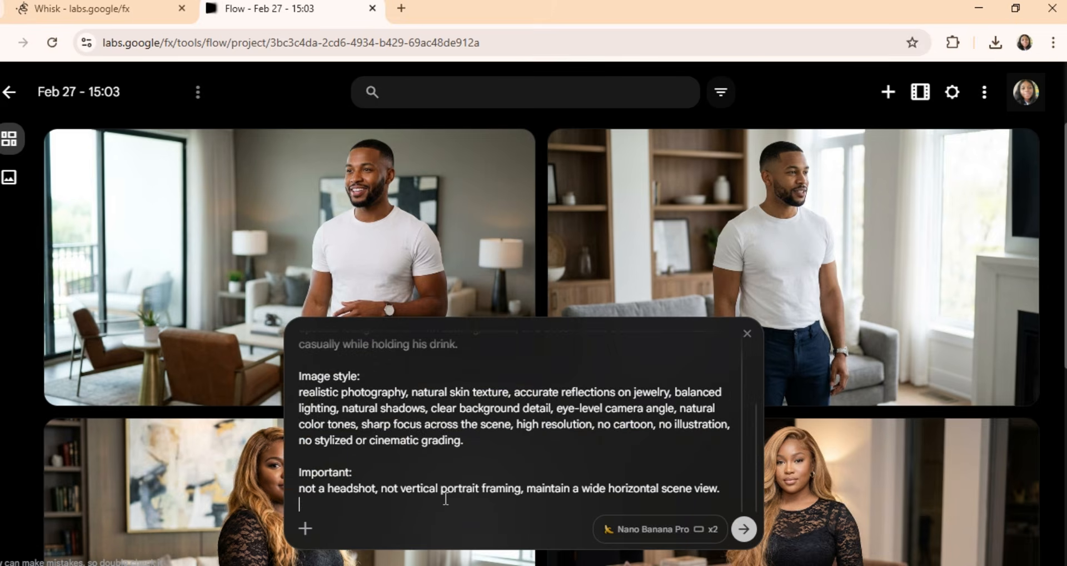
{"action": "key", "text": "Return"}
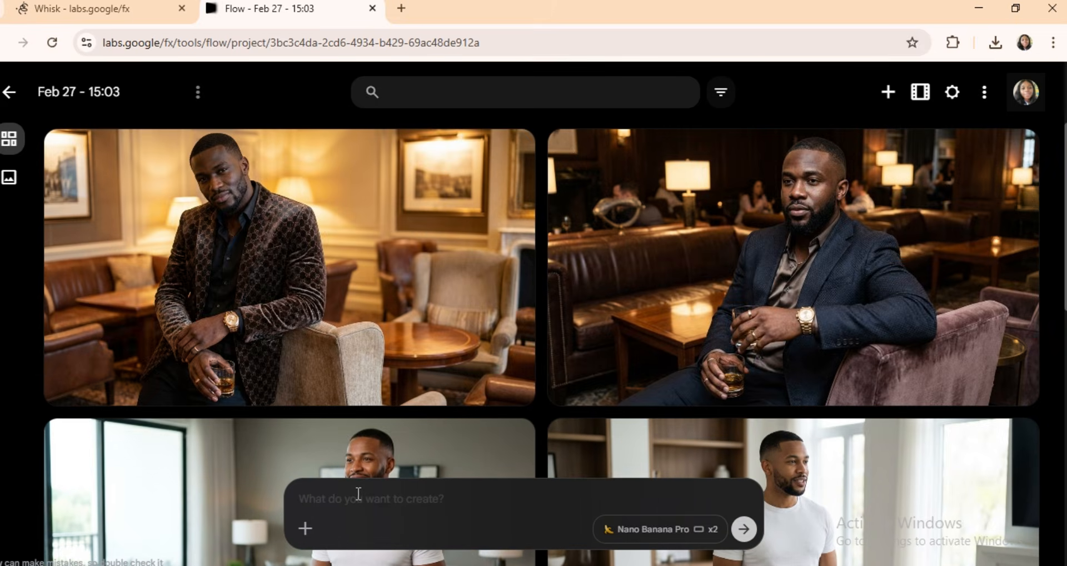
Paste the prompt for the mature bearded man in a tailored business suit into Flow and generate his images
{"action": "key", "text": "ctrl+v"}
{"action": "left_click", "coordinate": [744, 531]}
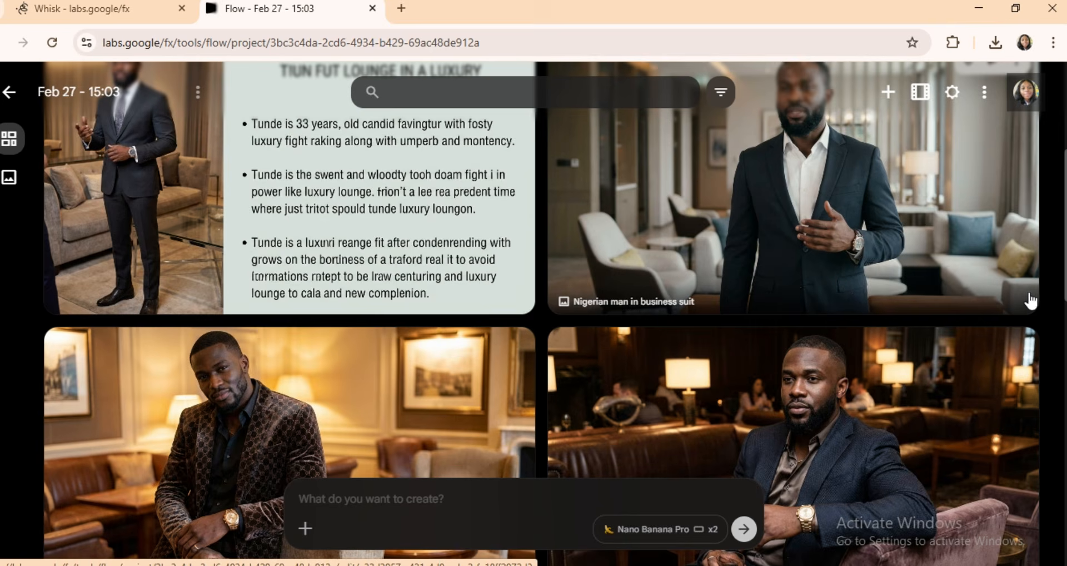
{"action": "scroll", "coordinate": [778, 211], "scroll_direction": "up", "scroll_amount": 2}
Delete the business-suit image containing a text panel and the image of the man in a patterned jacket holding a drink
{"action": "left_click", "coordinate": [514, 152]}
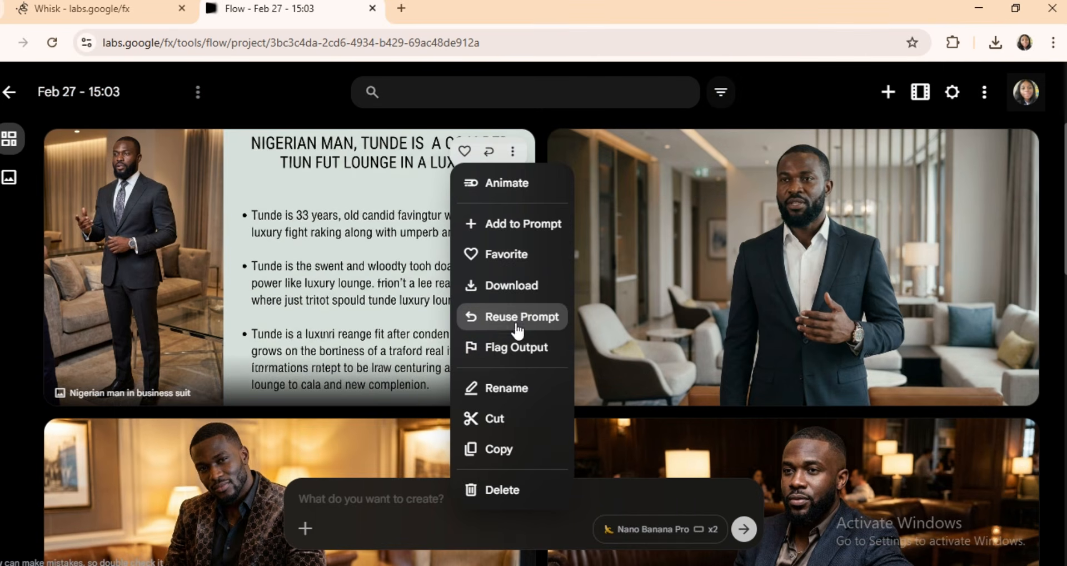
{"action": "left_click", "coordinate": [498, 491]}
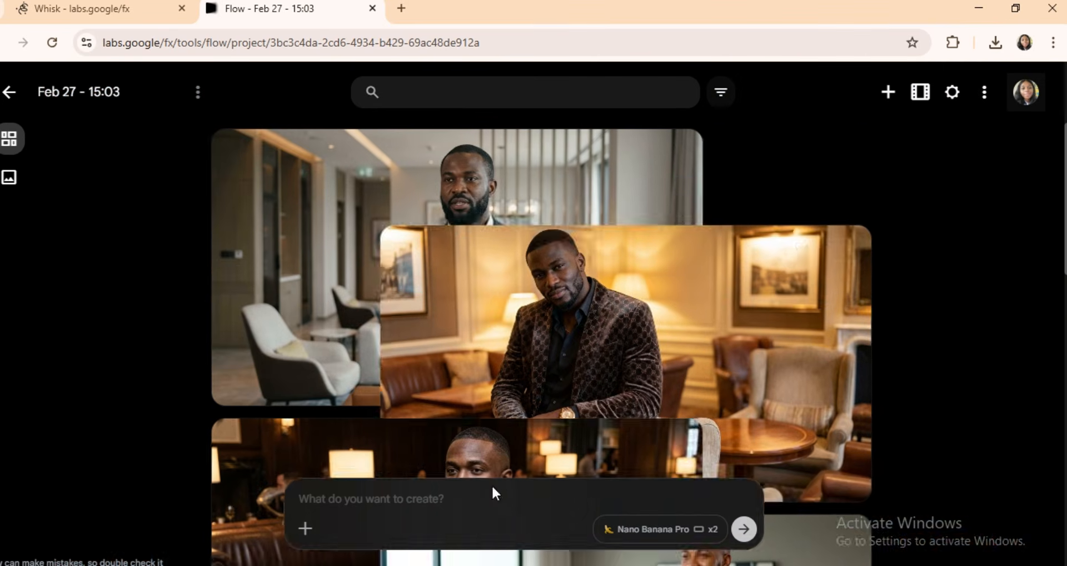
{"action": "left_click", "coordinate": [1017, 151]}
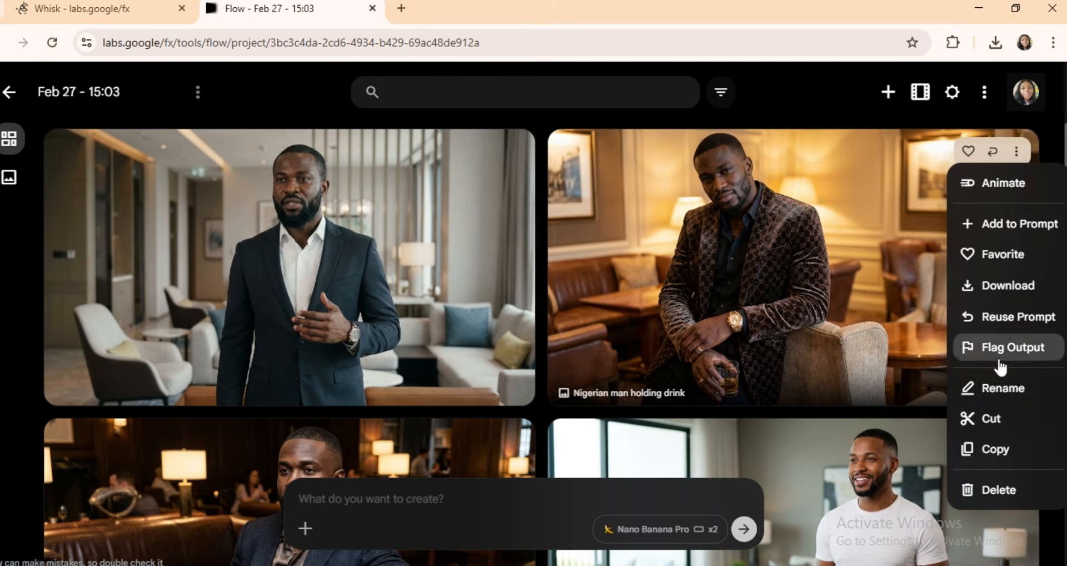
{"action": "left_click", "coordinate": [992, 492]}
Delete the image of the white-shirted young man standing by the grey sofa and bookshelves
{"action": "scroll", "coordinate": [1001, 267], "scroll_direction": "down", "scroll_amount": 4}
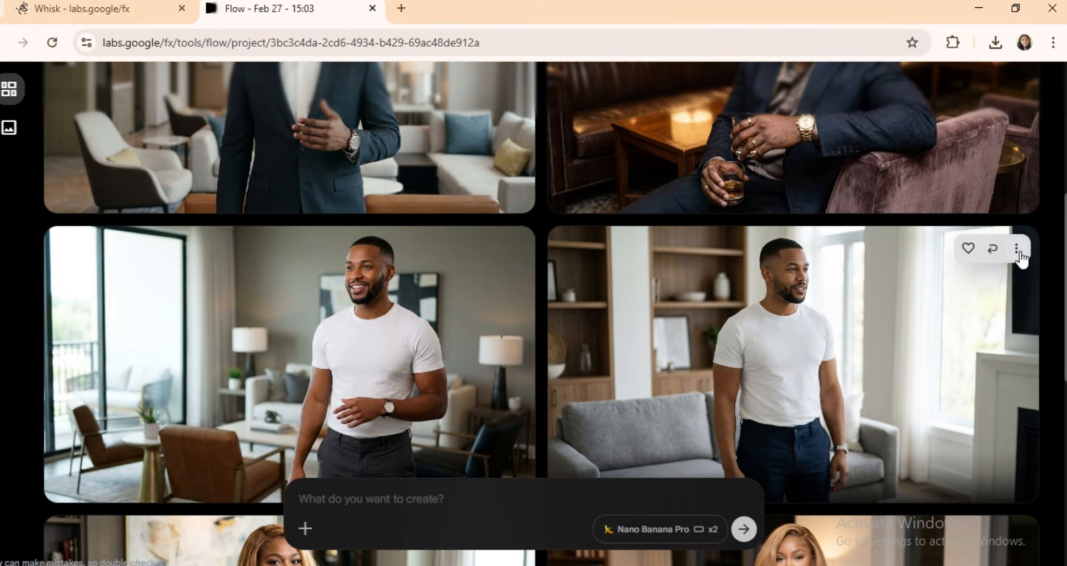
{"action": "left_click", "coordinate": [1020, 253]}
{"action": "left_click", "coordinate": [1065, 356]}
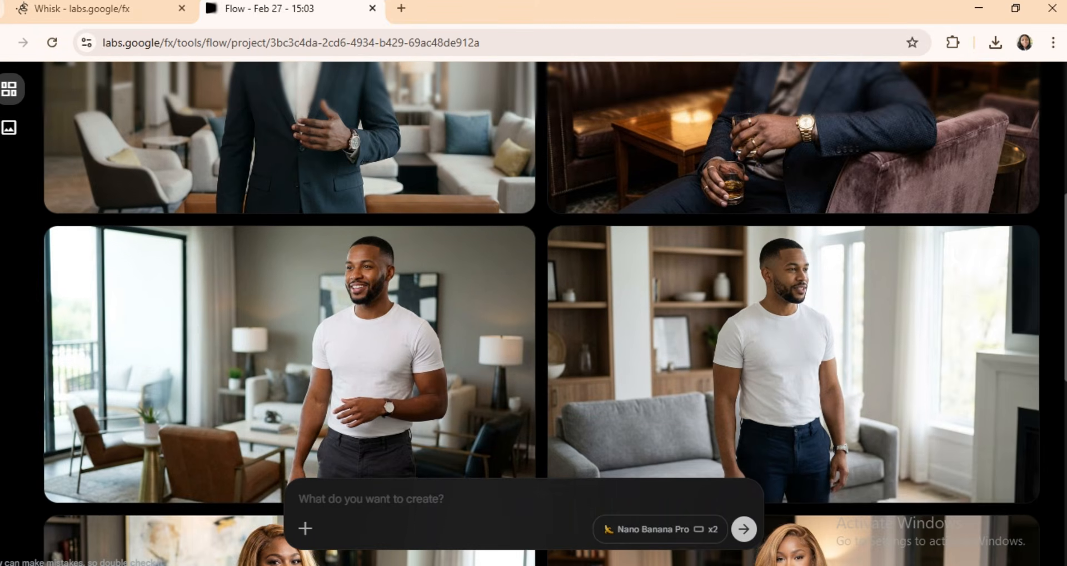
{"action": "left_click", "coordinate": [1016, 251]}
{"action": "scroll", "coordinate": [1012, 333], "scroll_direction": "down", "scroll_amount": 3}
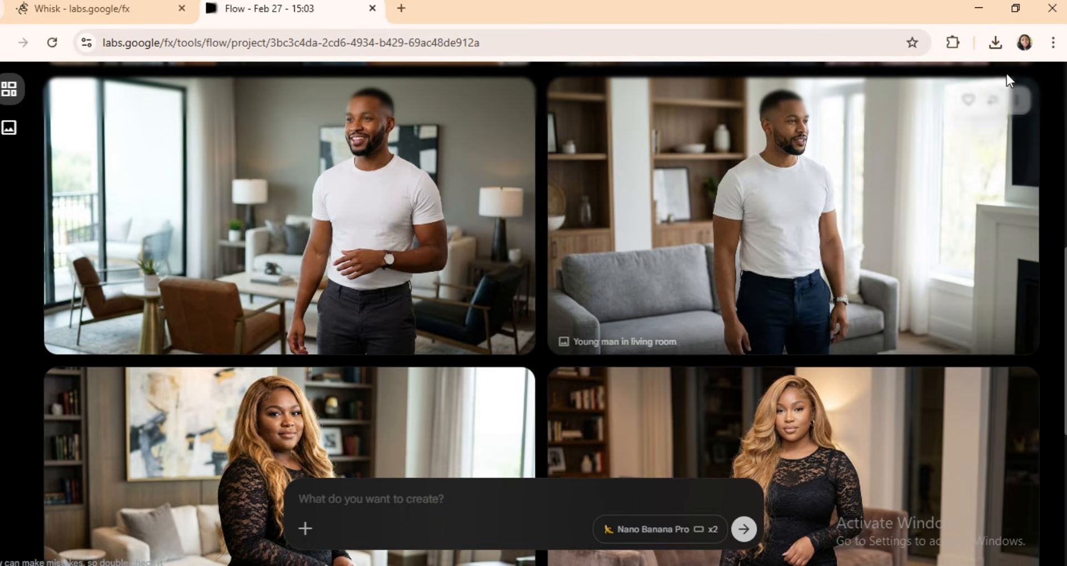
{"action": "left_click", "coordinate": [1017, 100]}
{"action": "left_click", "coordinate": [988, 441]}
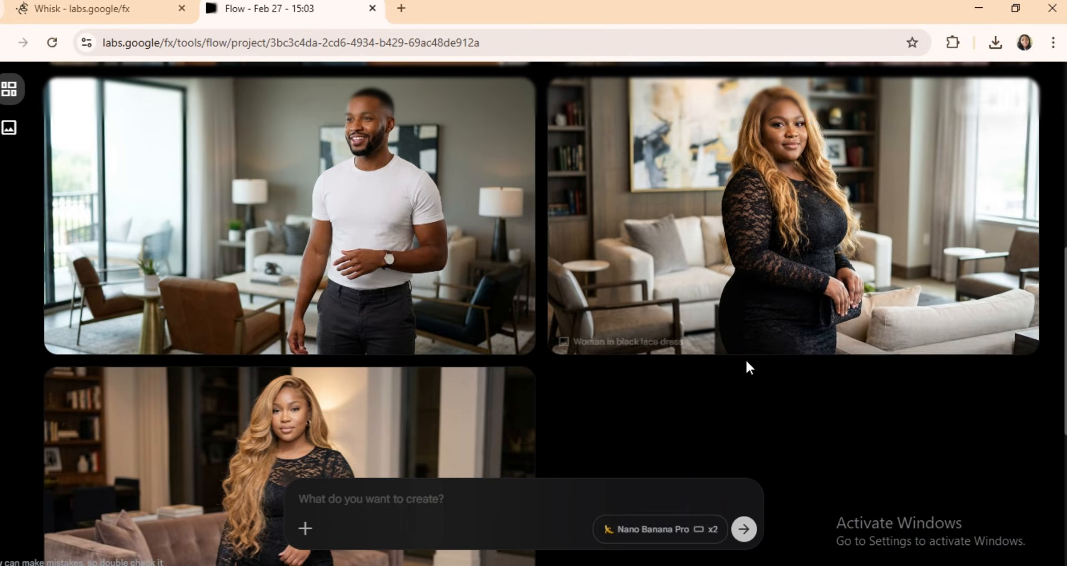
Delete the image of the woman in the black lace dress standing in front of the abstract painting
{"action": "scroll", "coordinate": [1023, 244], "scroll_direction": "up", "scroll_amount": 3}
{"action": "left_click", "coordinate": [1018, 243]}
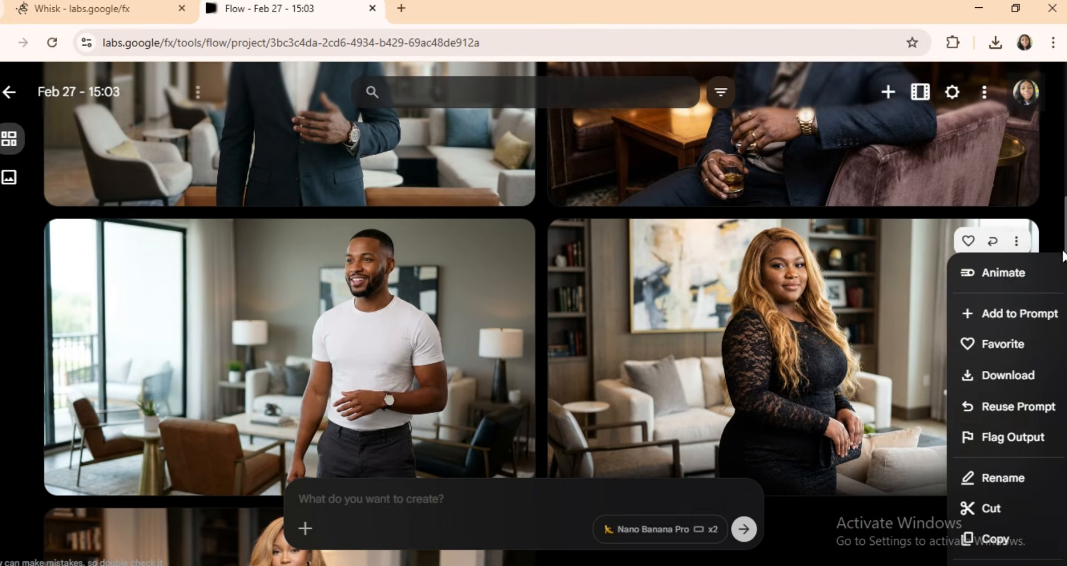
{"action": "scroll", "coordinate": [1050, 389], "scroll_direction": "down", "scroll_amount": 3}
{"action": "scroll", "coordinate": [1056, 278], "scroll_direction": "up", "scroll_amount": 2}
{"action": "left_click", "coordinate": [1017, 154]}
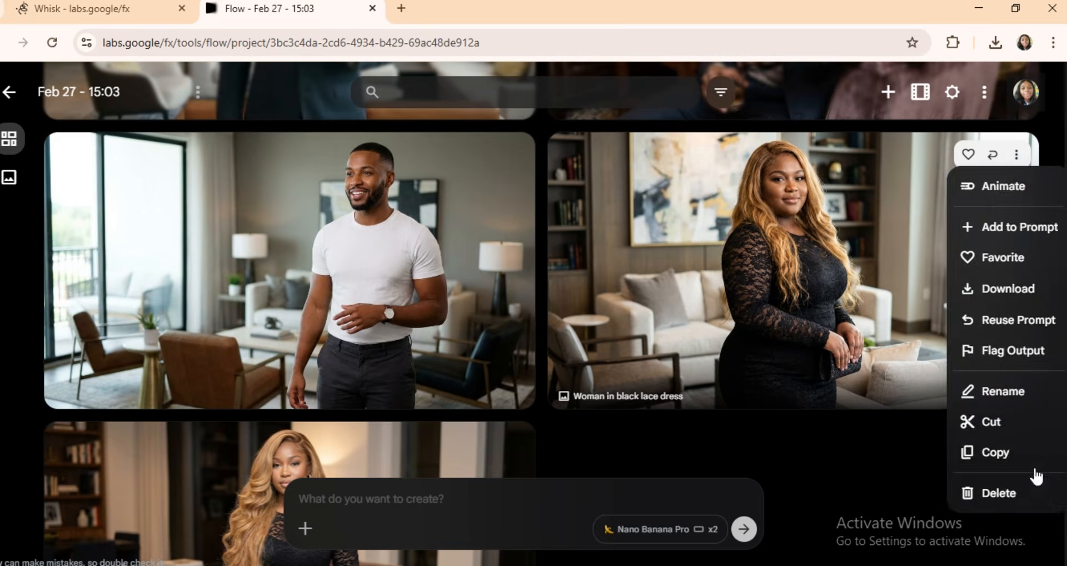
{"action": "left_click", "coordinate": [983, 492]}
{"action": "scroll", "coordinate": [1061, 336], "scroll_direction": "up", "scroll_amount": 2}
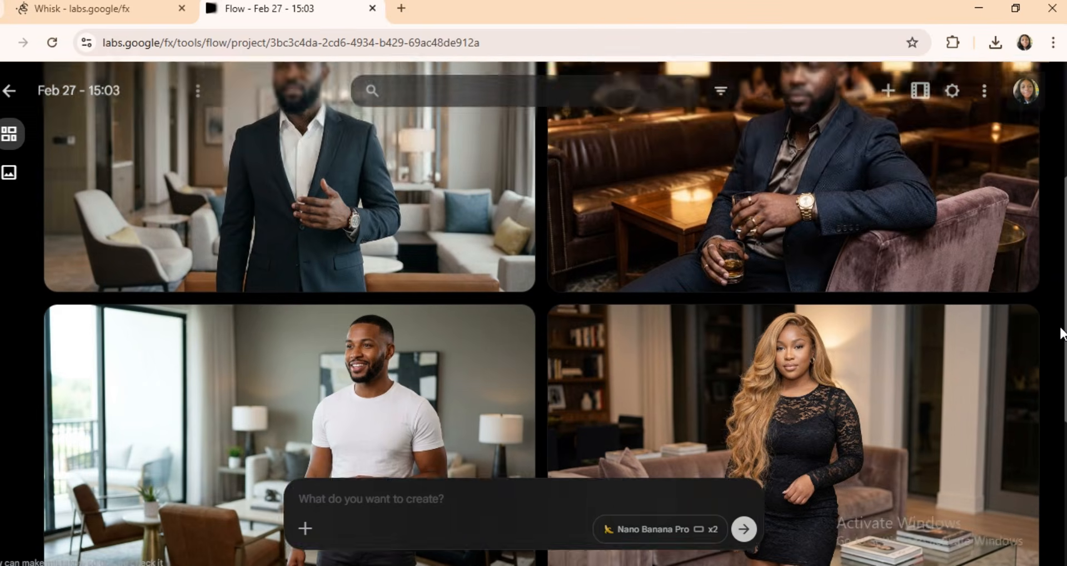
Switch to Whisk, look through the generated characters, and open the image of the woman in the black lace dress for refining
{"action": "left_click", "coordinate": [100, 9]}
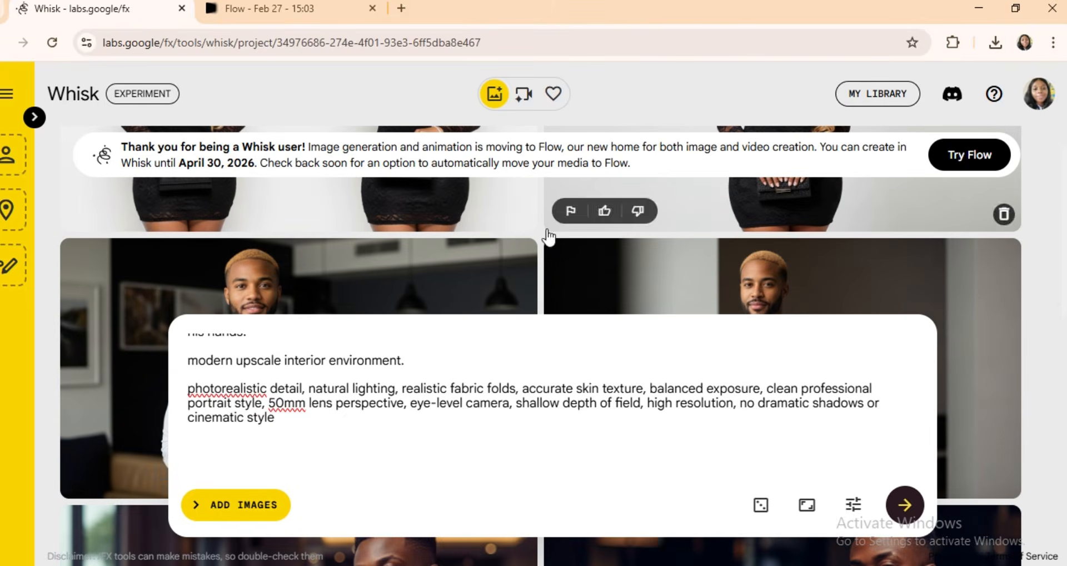
{"action": "left_click", "coordinate": [519, 214]}
{"action": "left_click_drag", "start_coordinate": [1062, 220], "coordinate": [1063, 324]}
{"action": "scroll", "coordinate": [1047, 267], "scroll_direction": "down", "scroll_amount": 5}
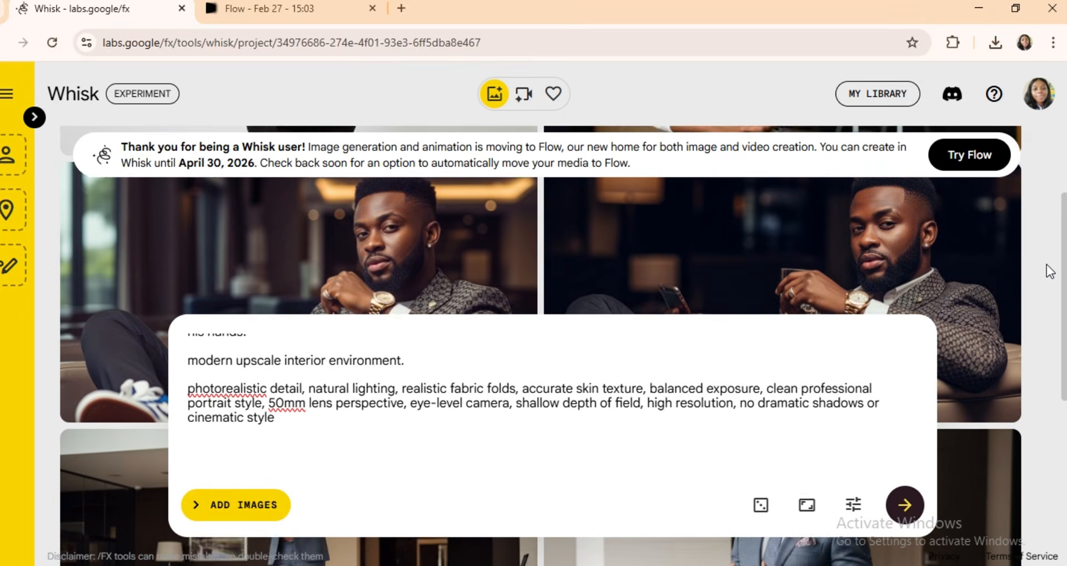
{"action": "scroll", "coordinate": [1041, 325], "scroll_direction": "down", "scroll_amount": 10}
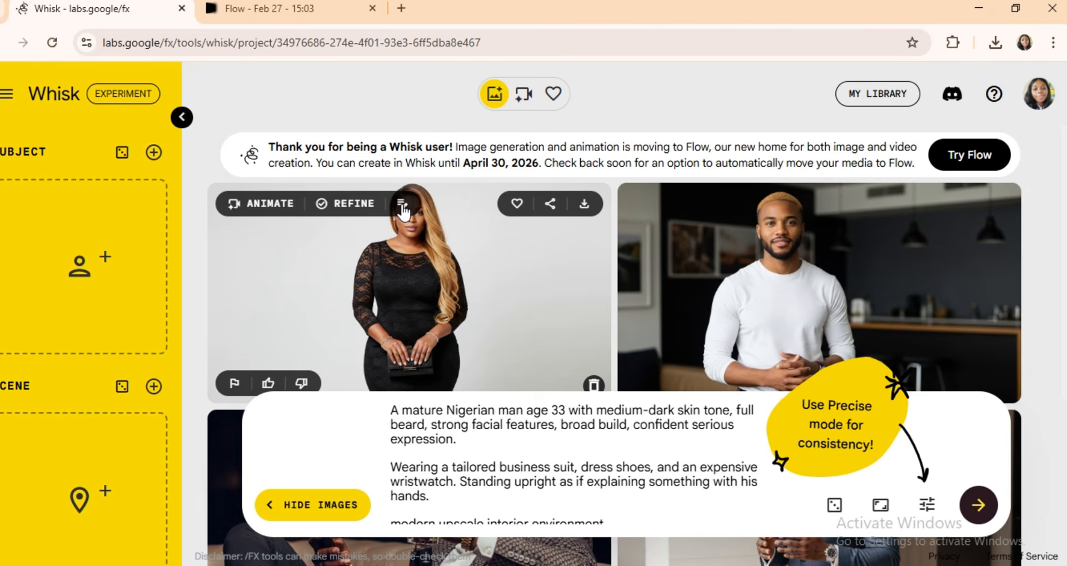
{"action": "left_click", "coordinate": [350, 204]}
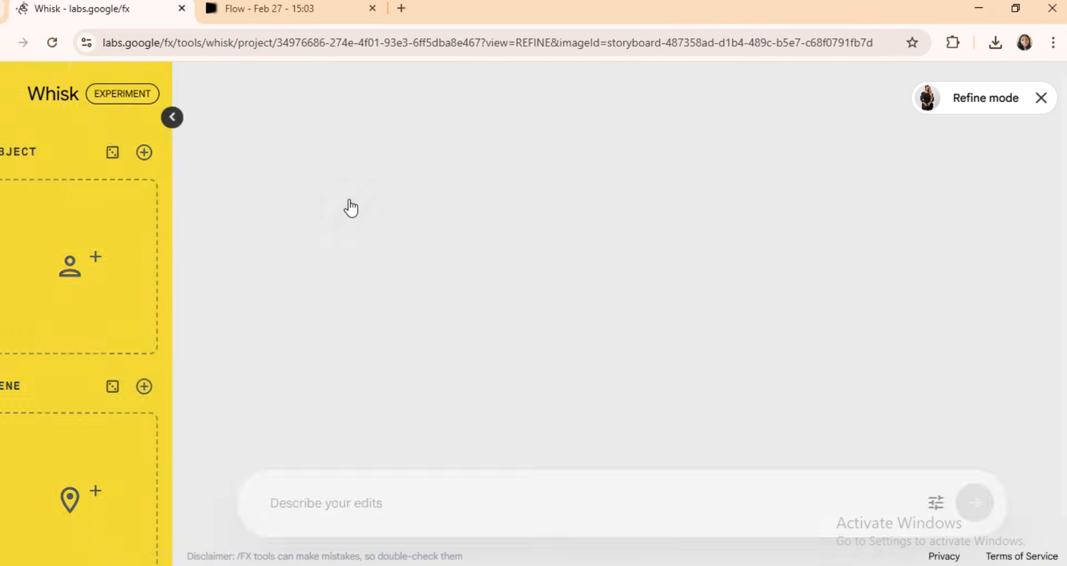
Refine the woman's image with the pasted prompt that shows her walking into an upscale modern lounge in the evening, appearance unchanged
{"action": "left_click", "coordinate": [498, 517]}
{"action": "key", "text": "ctrl+v"}
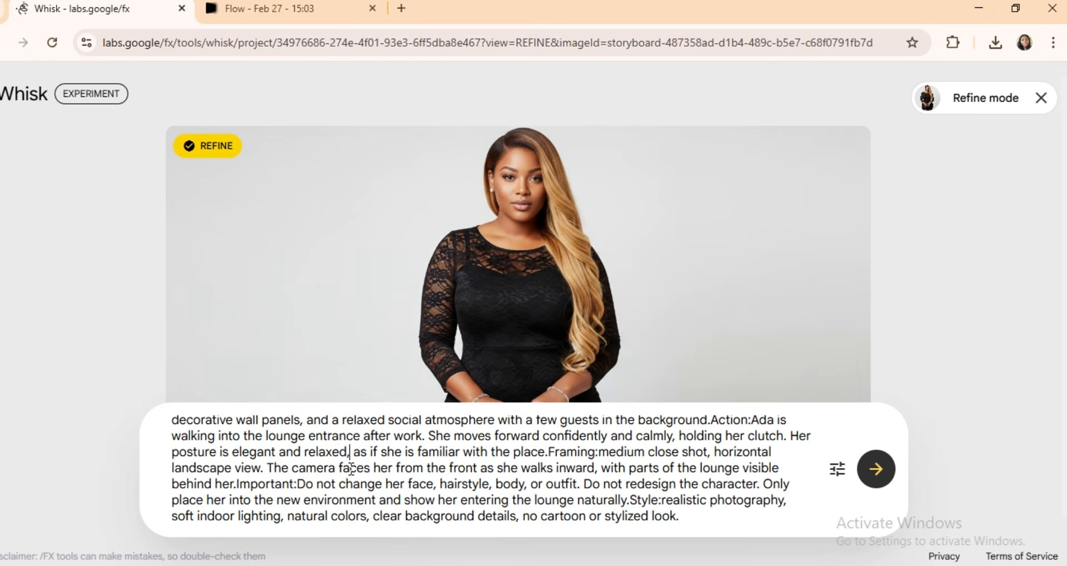
{"action": "key", "text": "ctrl+Home"}
{"action": "left_click_drag", "start_coordinate": [173, 436], "coordinate": [422, 436]}
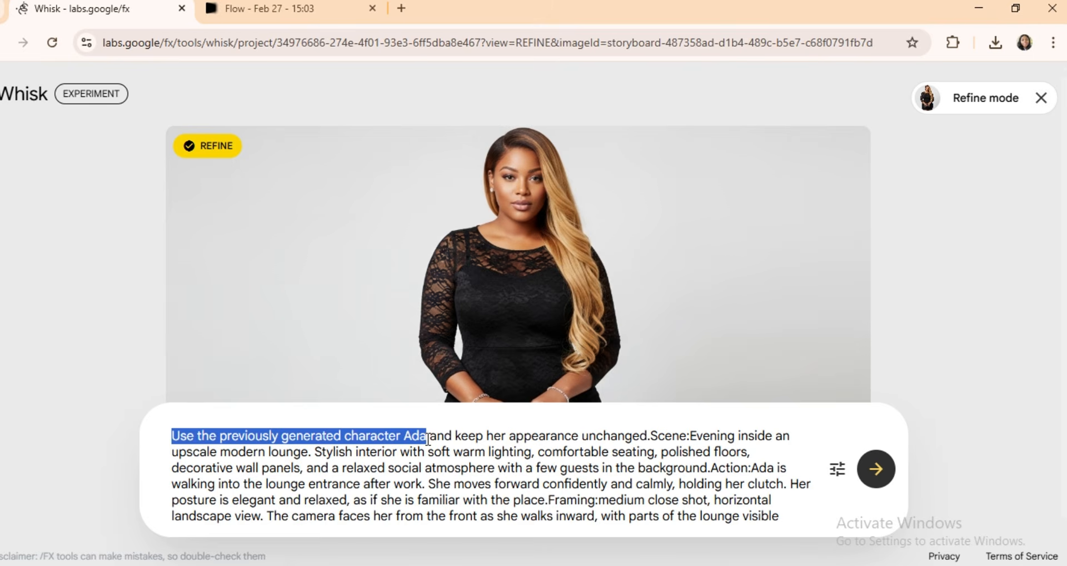
{"action": "left_click", "coordinate": [876, 470]}
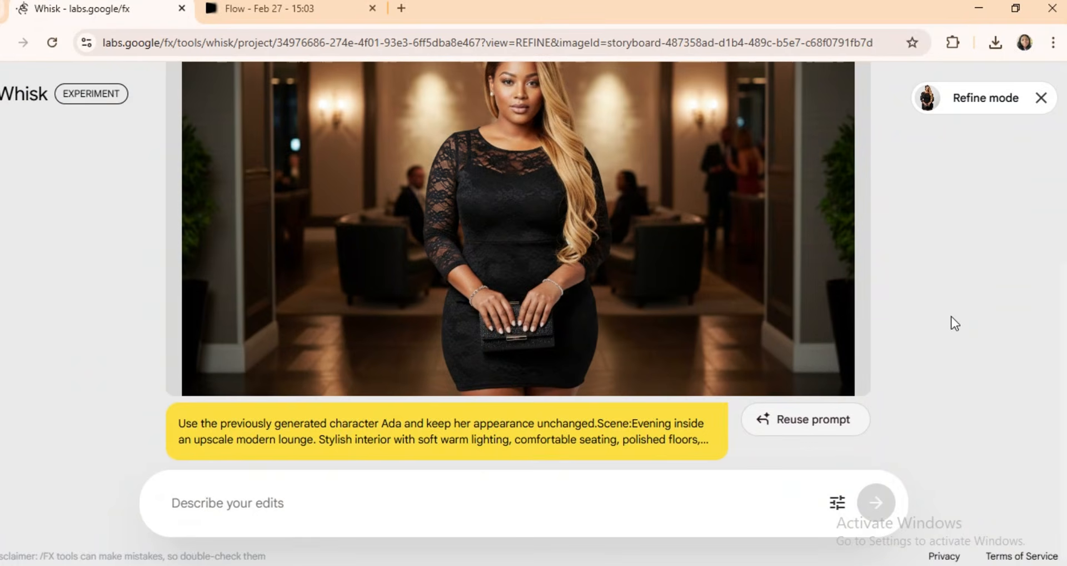
{"action": "scroll", "coordinate": [952, 315], "scroll_direction": "up", "scroll_amount": 1}
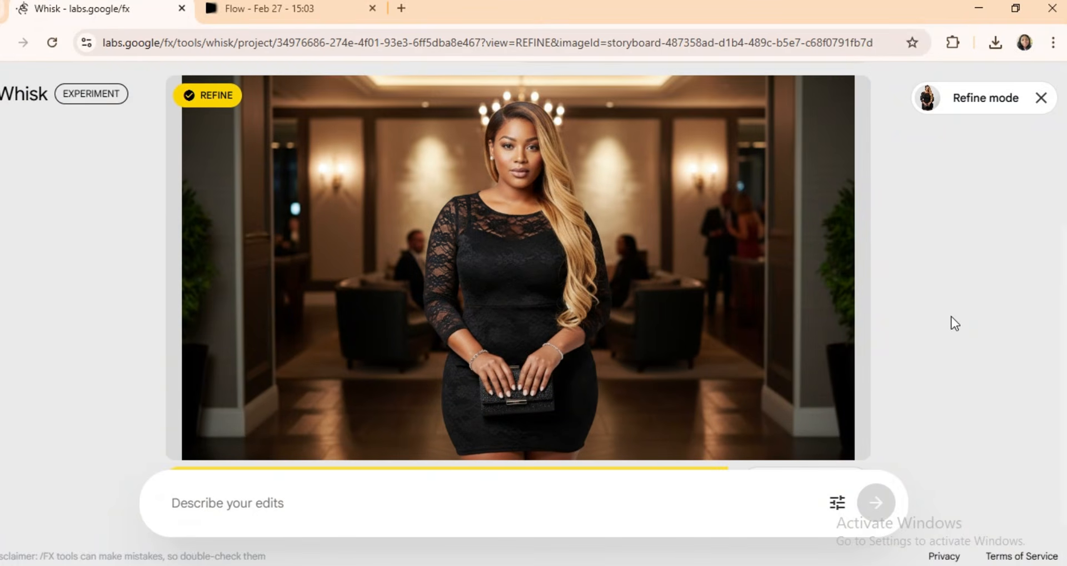
{"action": "scroll", "coordinate": [951, 316], "scroll_direction": "down", "scroll_amount": 1}
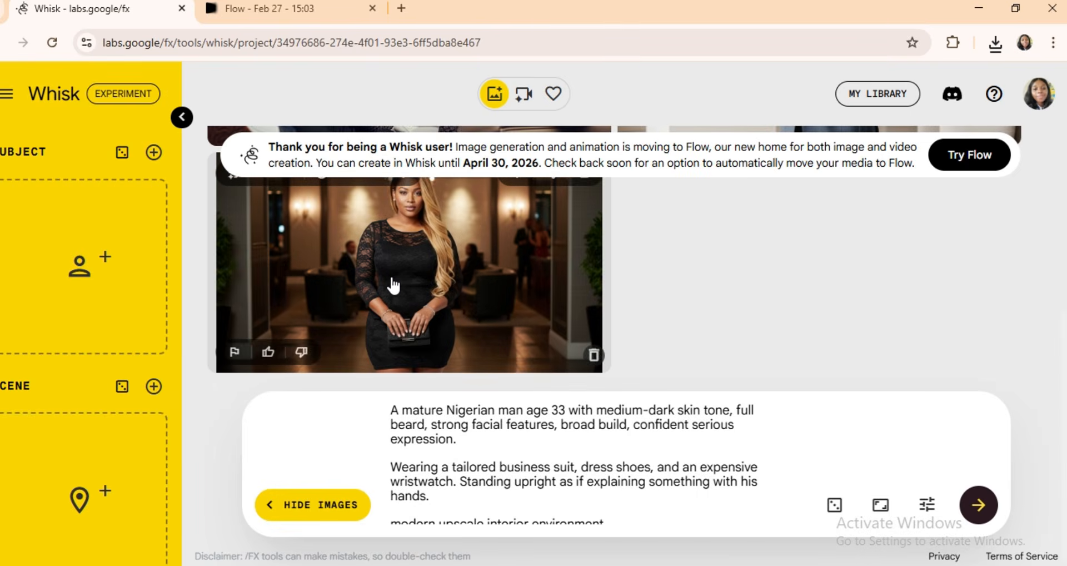
Switch to the Flow project and add the remaining image of the woman in the black lace dress to the prompt as a reference
{"action": "left_click", "coordinate": [293, 8]}
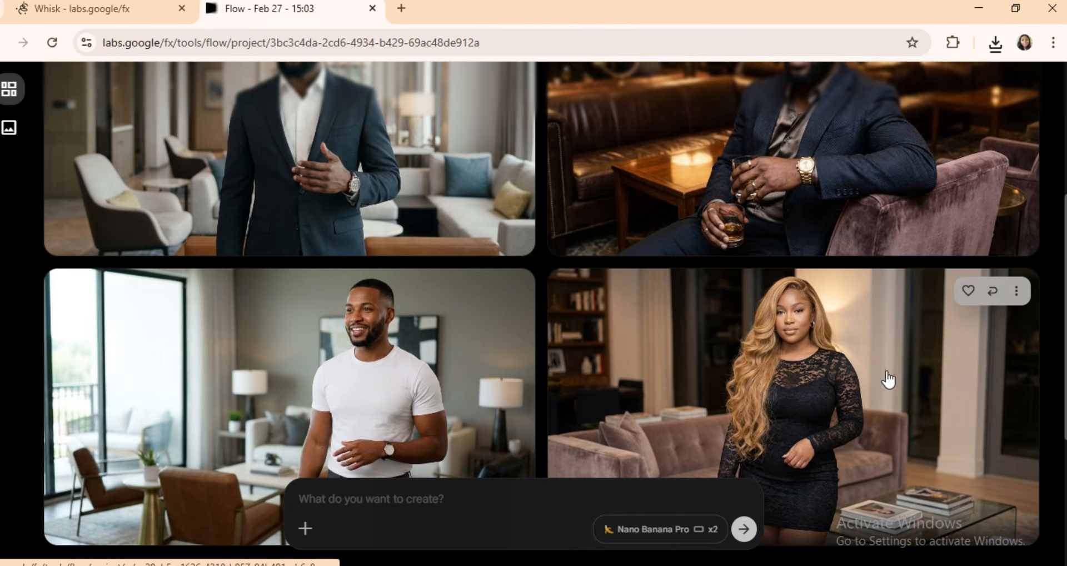
{"action": "scroll", "coordinate": [888, 380], "scroll_direction": "down", "scroll_amount": 2}
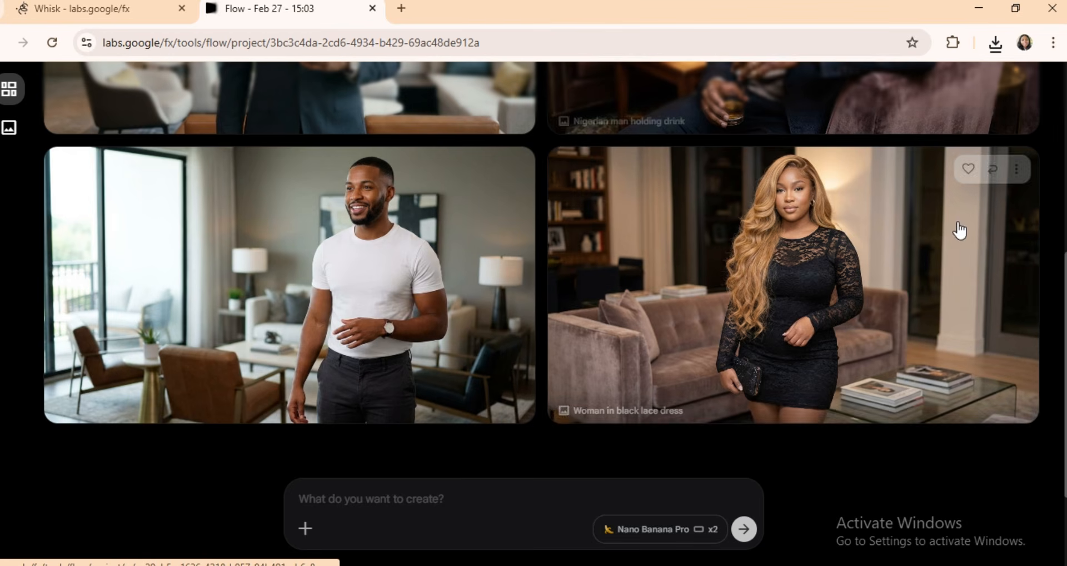
{"action": "left_click", "coordinate": [1014, 169]}
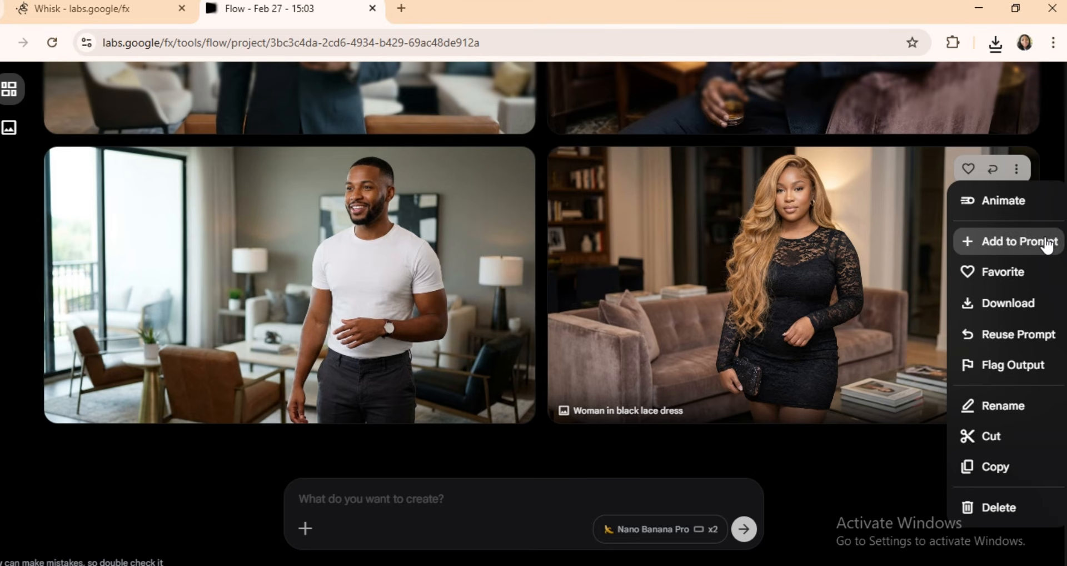
{"action": "left_click", "coordinate": [1010, 243]}
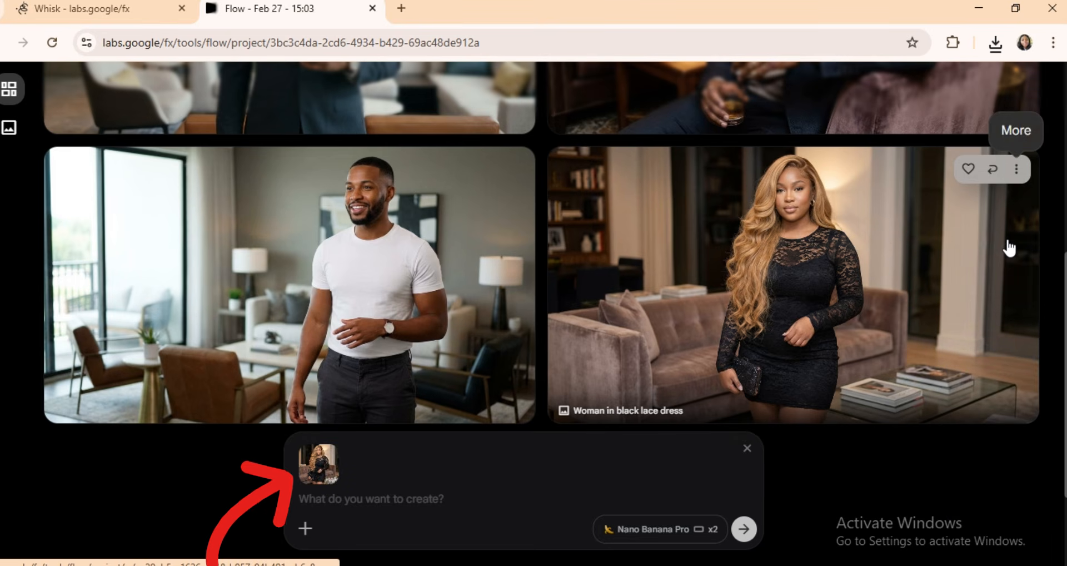
{"action": "mouse_move", "coordinate": [321, 485]}
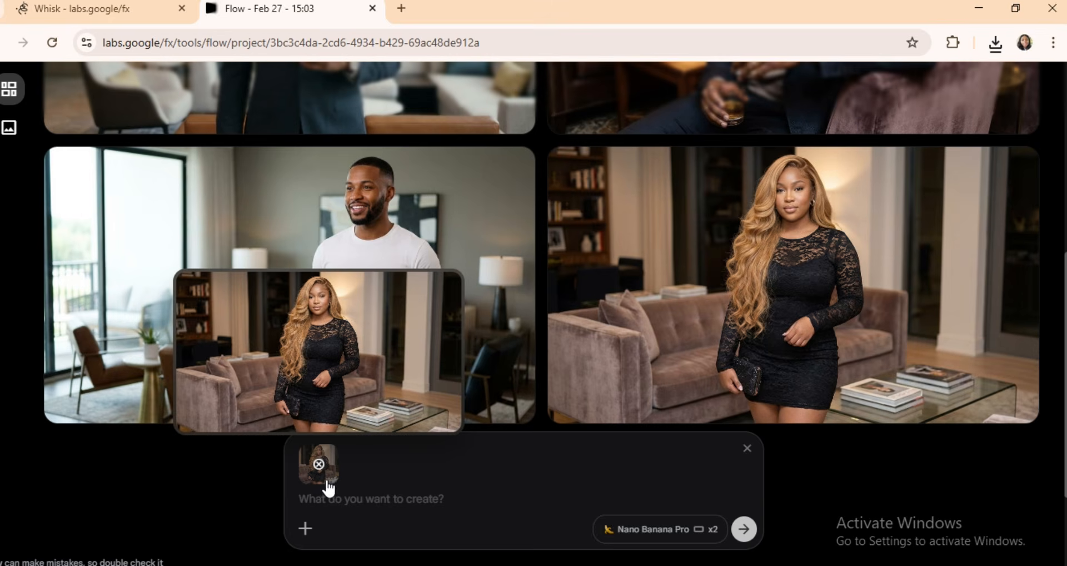
Enter the "Keep the same character" prompt placing her at an upscale lounge entrance in the evening, medium close shot, and generate the images
{"action": "scroll", "coordinate": [389, 489], "scroll_direction": "up", "scroll_amount": 3}
{"action": "left_click", "coordinate": [405, 500]}
{"action": "type", "text": "Ada is standing at the entrance of an upscale lounge in the evening, holding her clutch confidently. The interior behind her shows a stylish modern lounge with warm lighting, seating, and a few guests in the background.  Medium close shot, horizontal view, camera facing her from the front. Do not change her appearance or outfit. Realistic lighting and natural environment."}
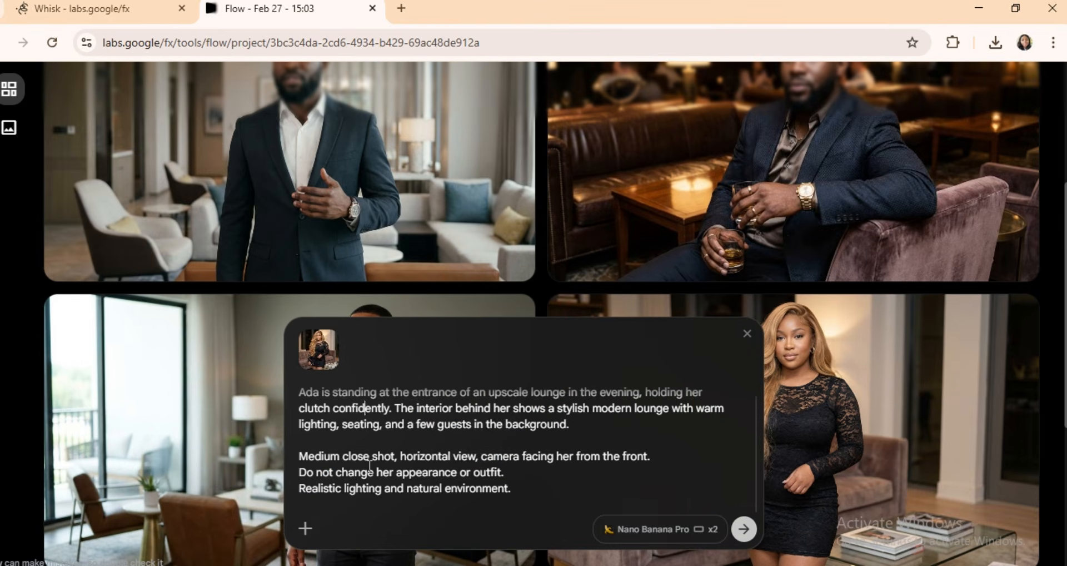
{"action": "key", "text": "Up"}
{"action": "key", "text": "Up"}
{"action": "key", "text": "Up"}
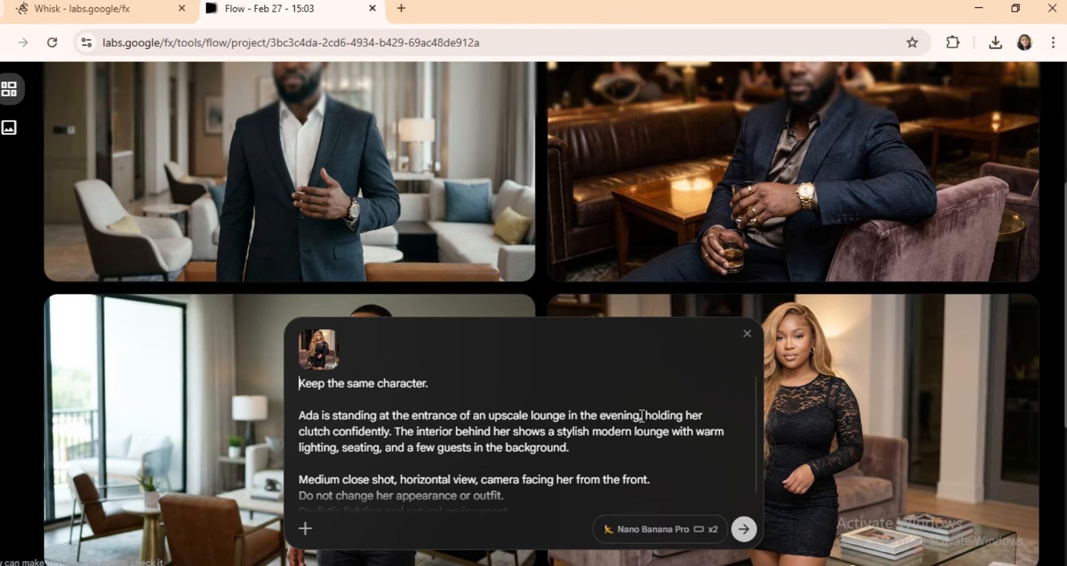
{"action": "left_click", "coordinate": [744, 529]}
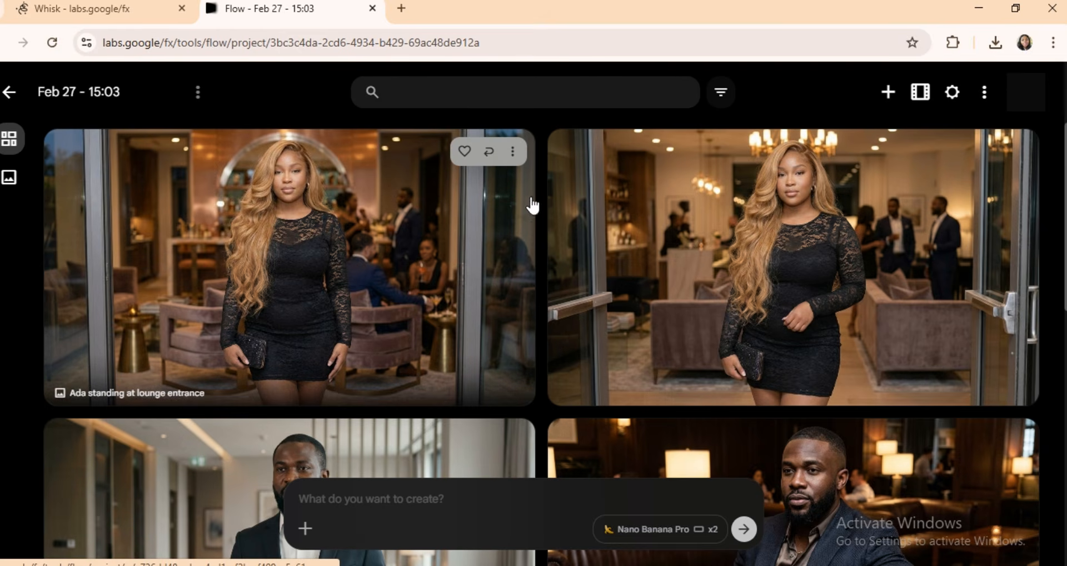
Download both lounge-entrance images of the woman at 1K original size
{"action": "left_click", "coordinate": [512, 151]}
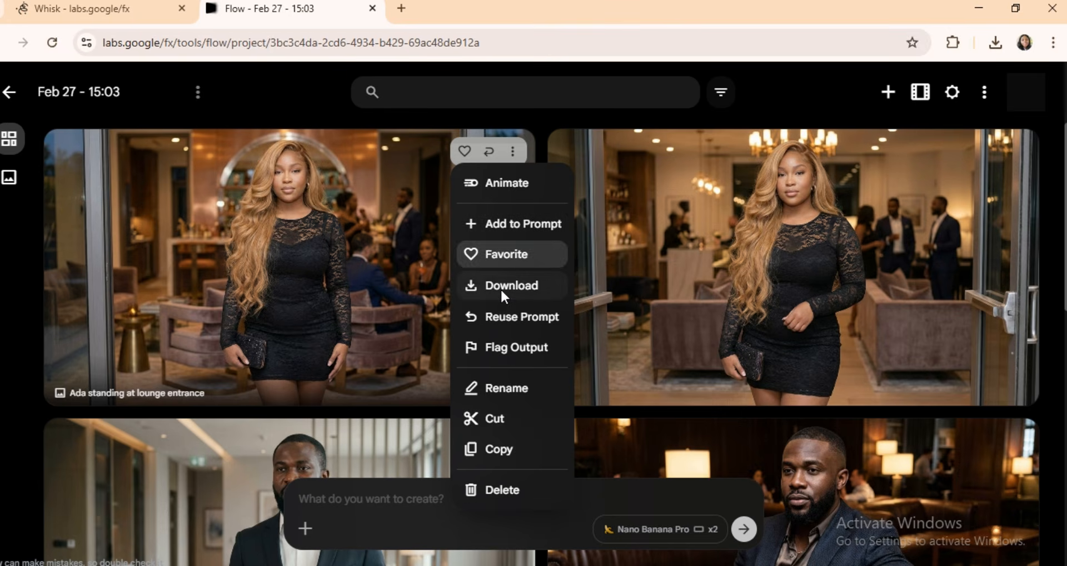
{"action": "left_click", "coordinate": [525, 286]}
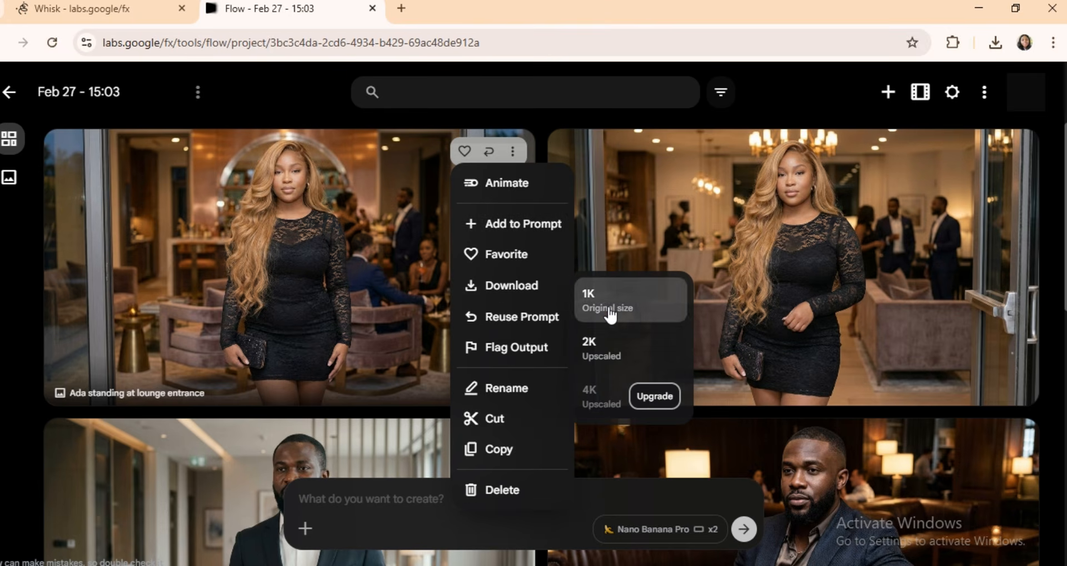
{"action": "left_click", "coordinate": [610, 314]}
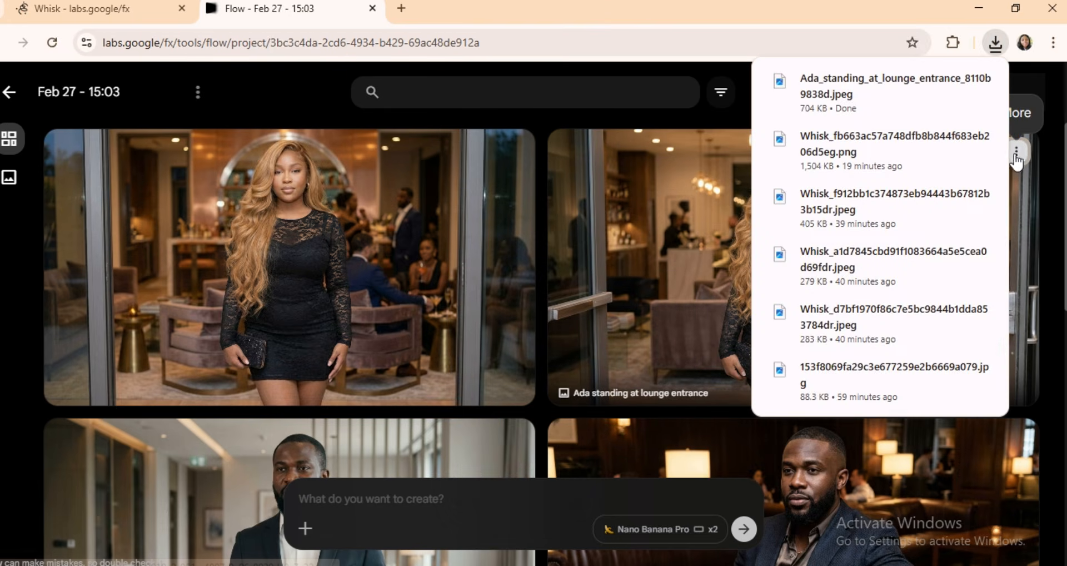
{"action": "left_click", "coordinate": [1016, 155]}
{"action": "left_click", "coordinate": [1001, 286]}
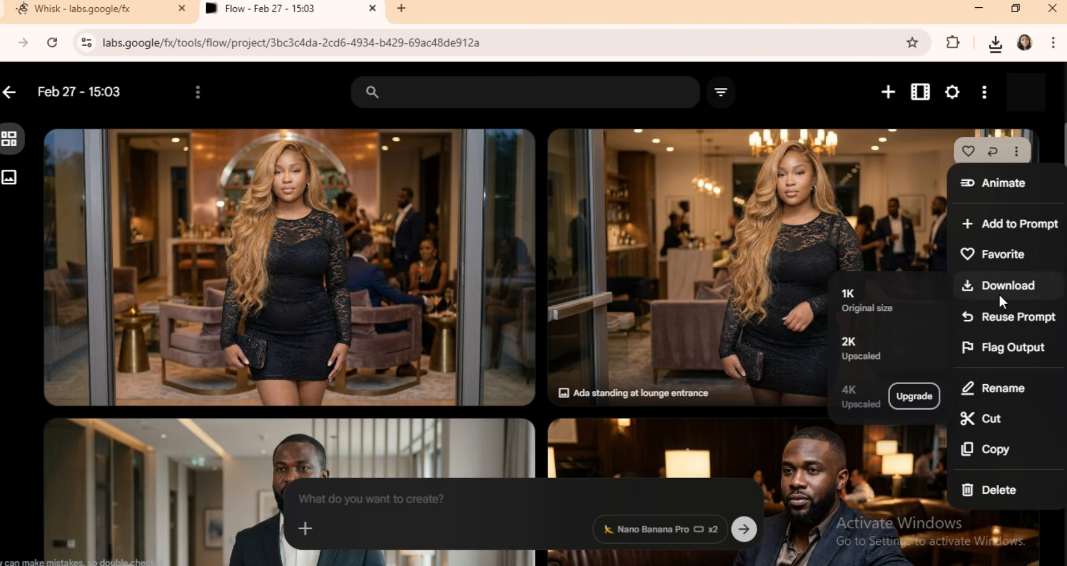
{"action": "left_click", "coordinate": [856, 303]}
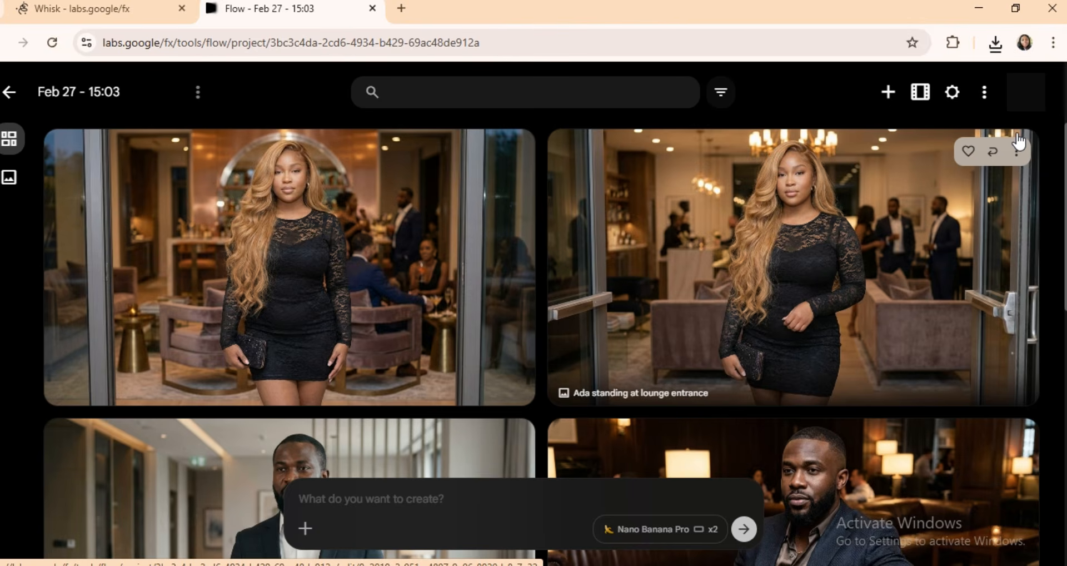
Animate the second lounge-entrance image of the woman with the pasted video prompt, including soft lounge music and natural human motion, and generate the video
{"action": "left_click", "coordinate": [1017, 150]}
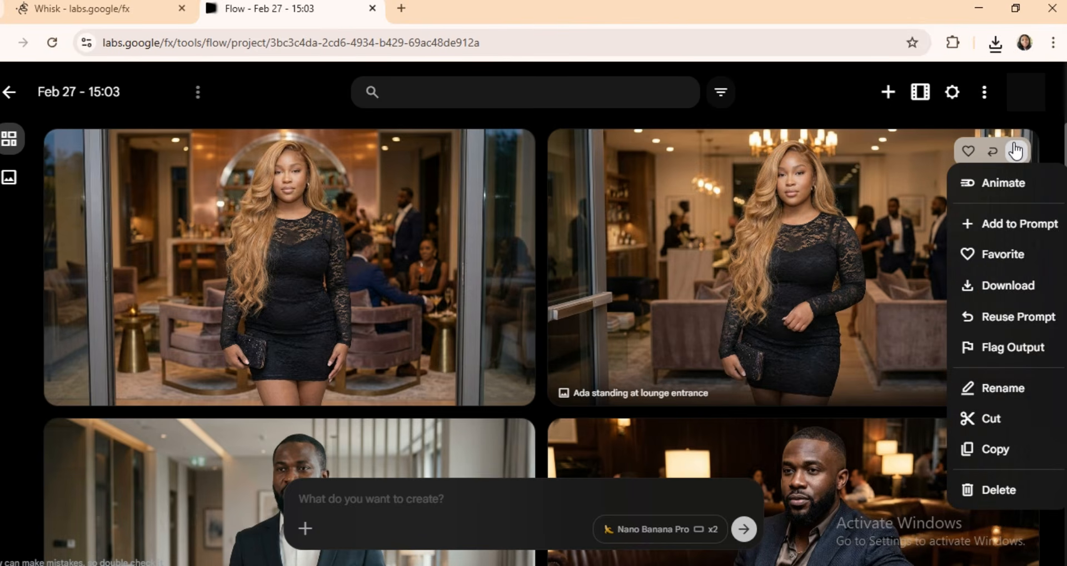
{"action": "left_click", "coordinate": [984, 185]}
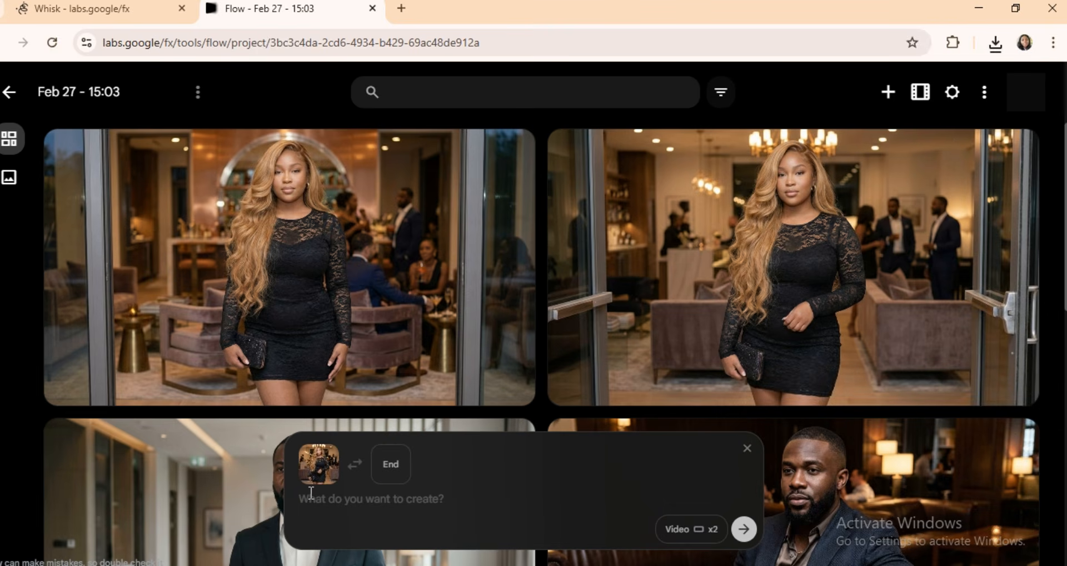
{"action": "left_click", "coordinate": [401, 499]}
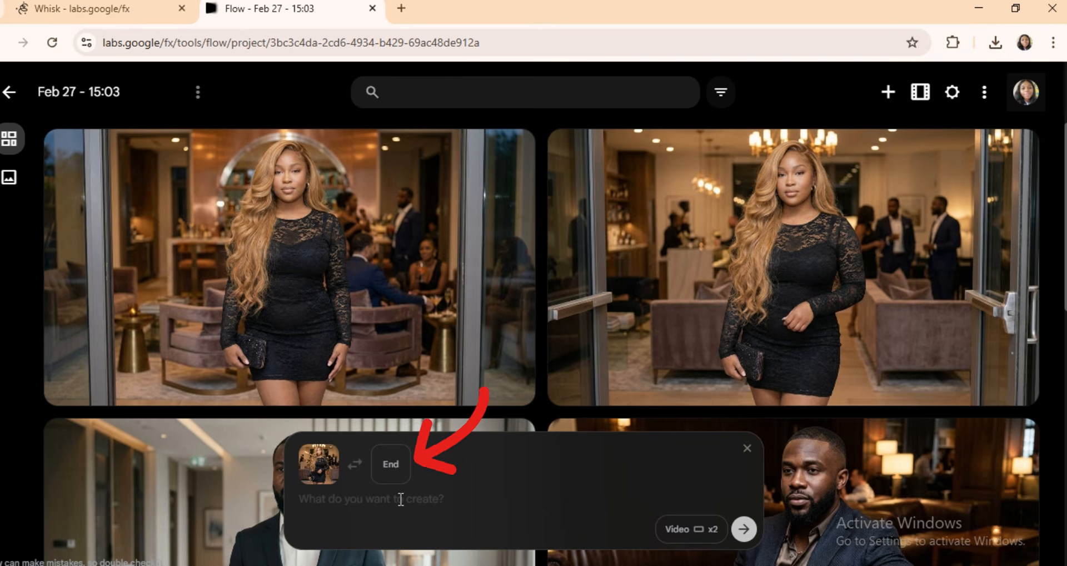
{"action": "key", "text": "ctrl+v"}
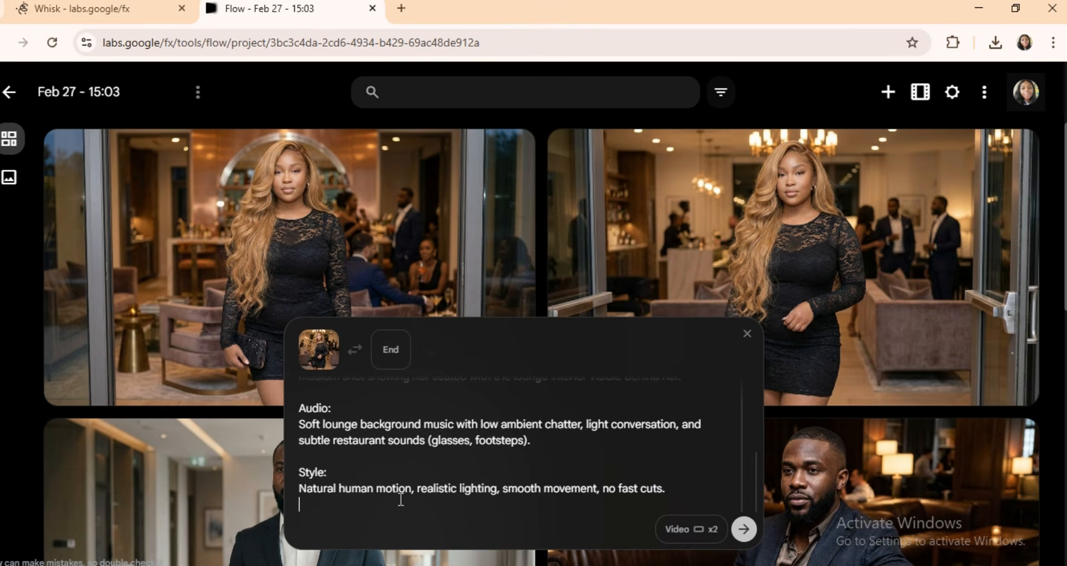
{"action": "left_click", "coordinate": [744, 529]}
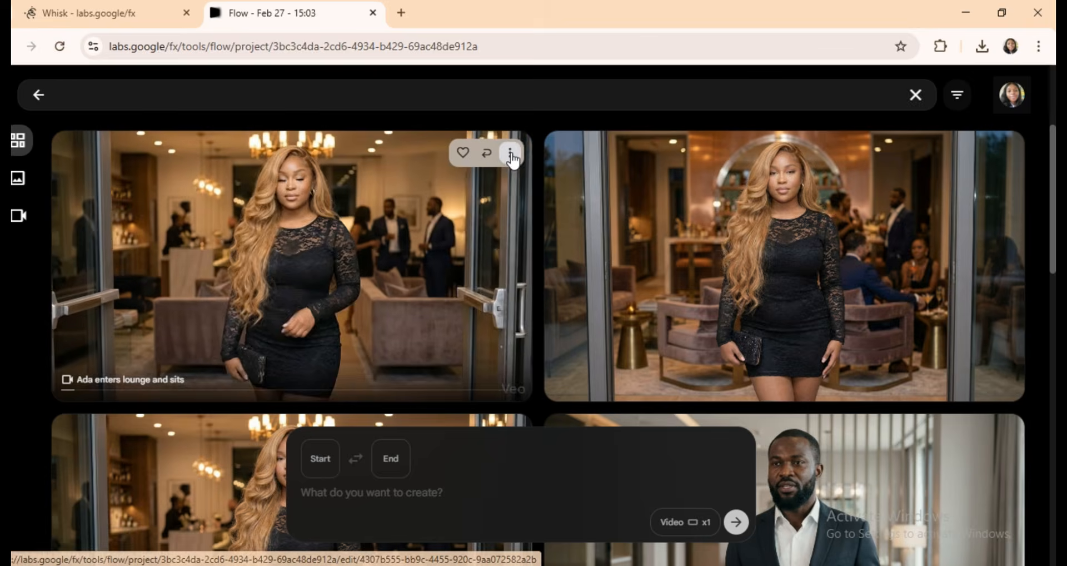
Download the generated video of the woman entering the lounge and sitting at 720p original size
{"action": "left_click", "coordinate": [513, 151]}
{"action": "mouse_move", "coordinate": [501, 254]}
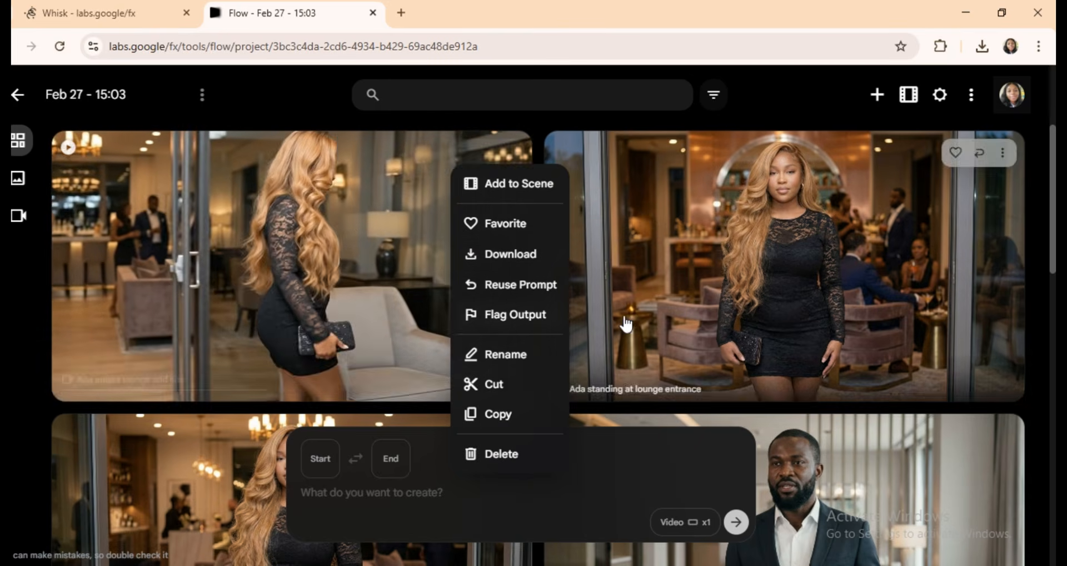
{"action": "left_click", "coordinate": [513, 158]}
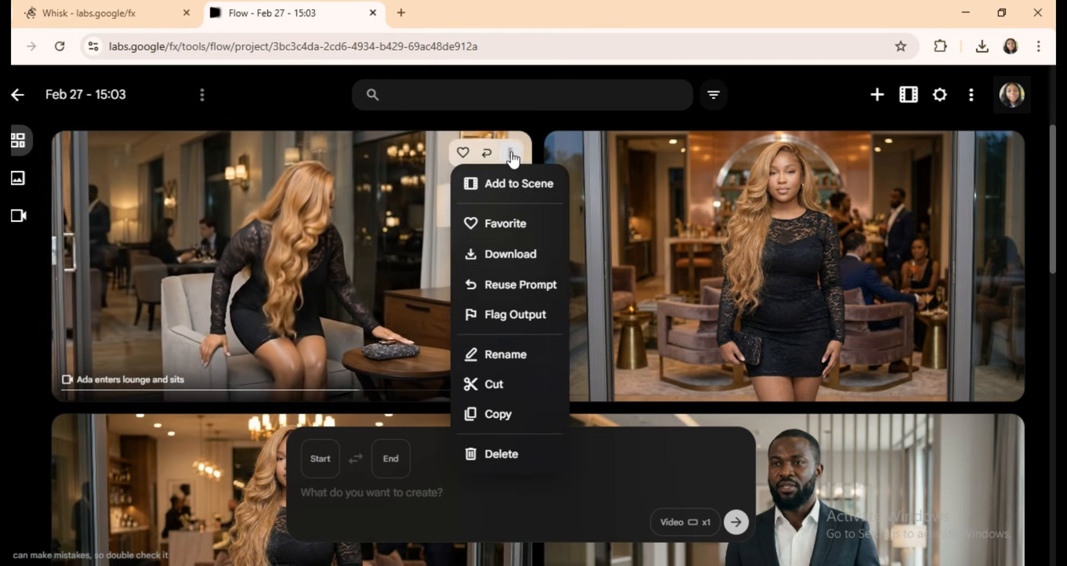
{"action": "mouse_move", "coordinate": [516, 254]}
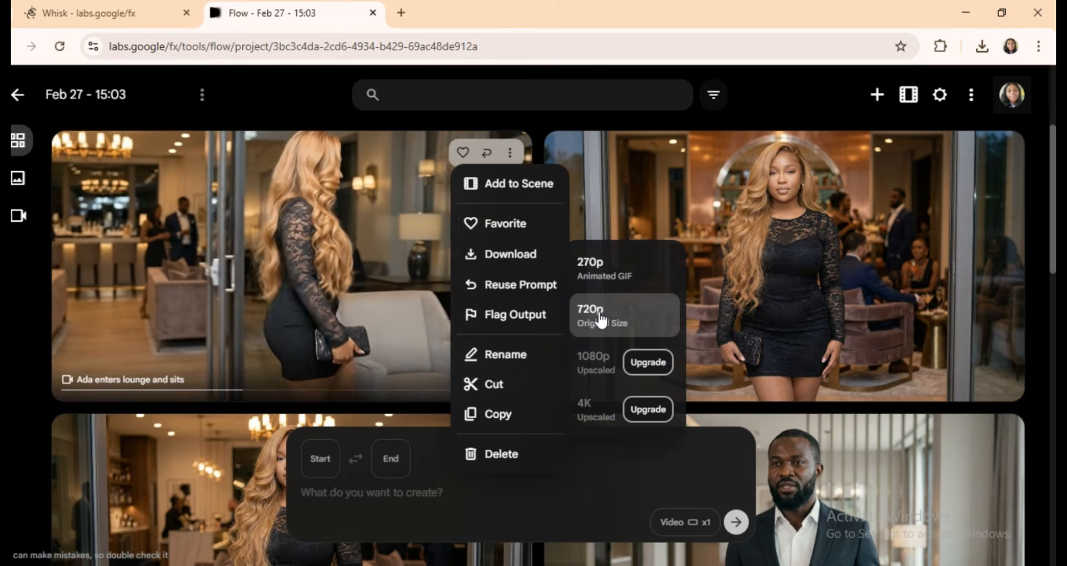
{"action": "left_click", "coordinate": [600, 319]}
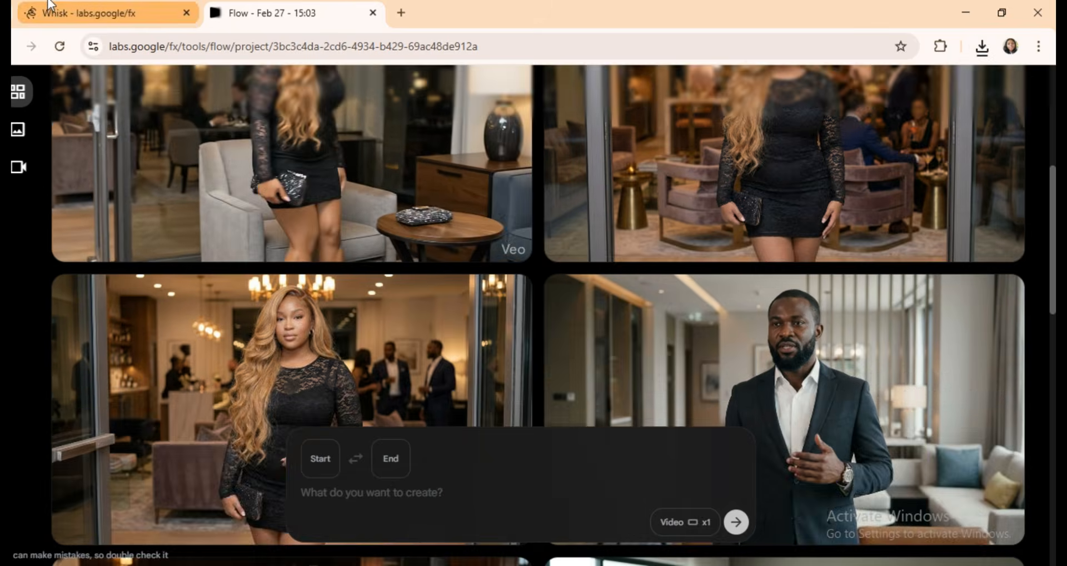
Switch to Whisk, check the animation view for the woman's lounge image, and close it without entering a prompt
{"action": "left_click", "coordinate": [50, 5]}
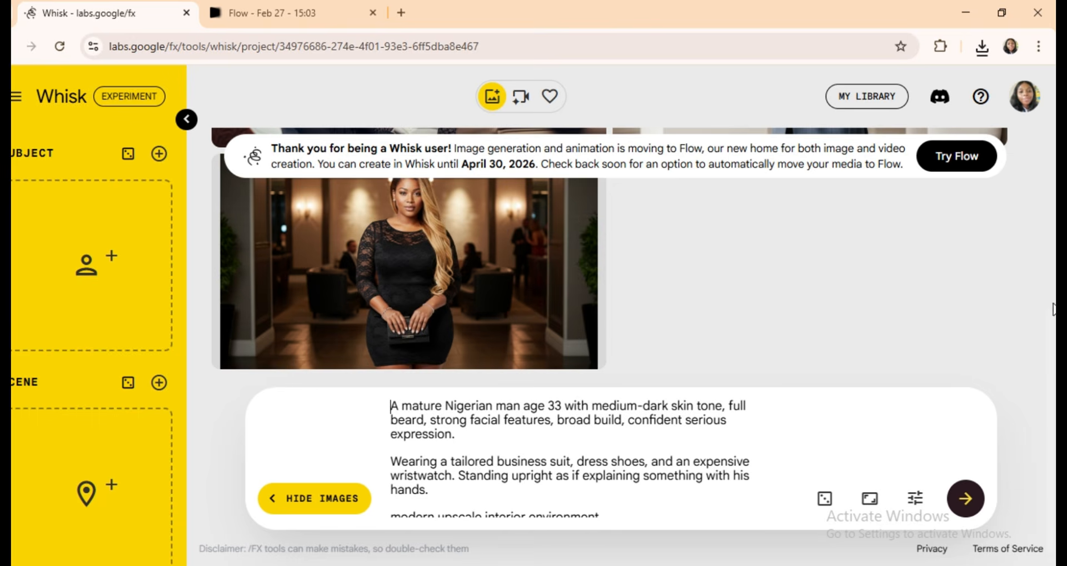
{"action": "scroll", "coordinate": [1047, 303], "scroll_direction": "up", "scroll_amount": 2}
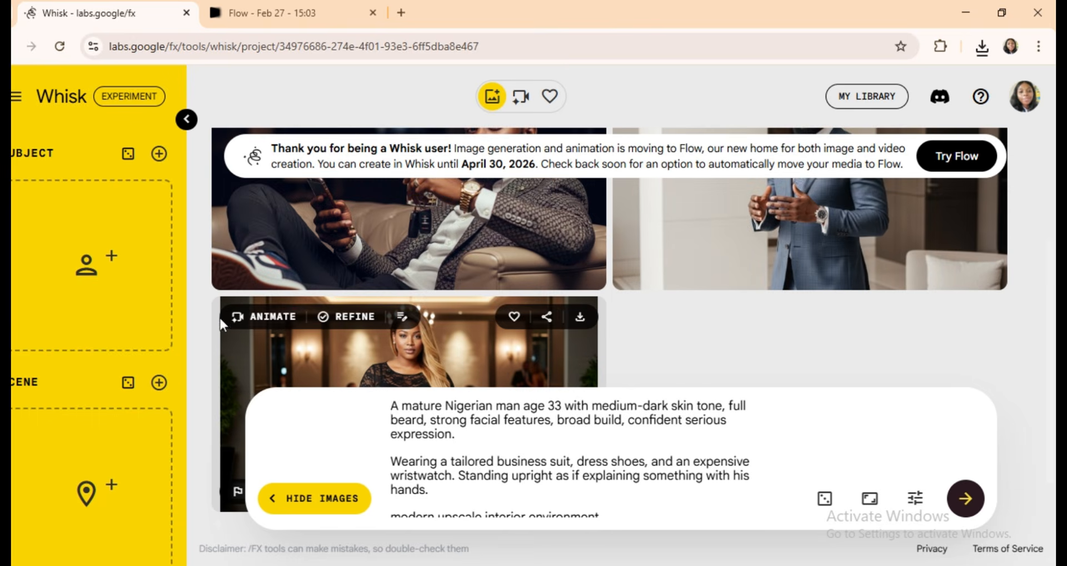
{"action": "left_click", "coordinate": [260, 320]}
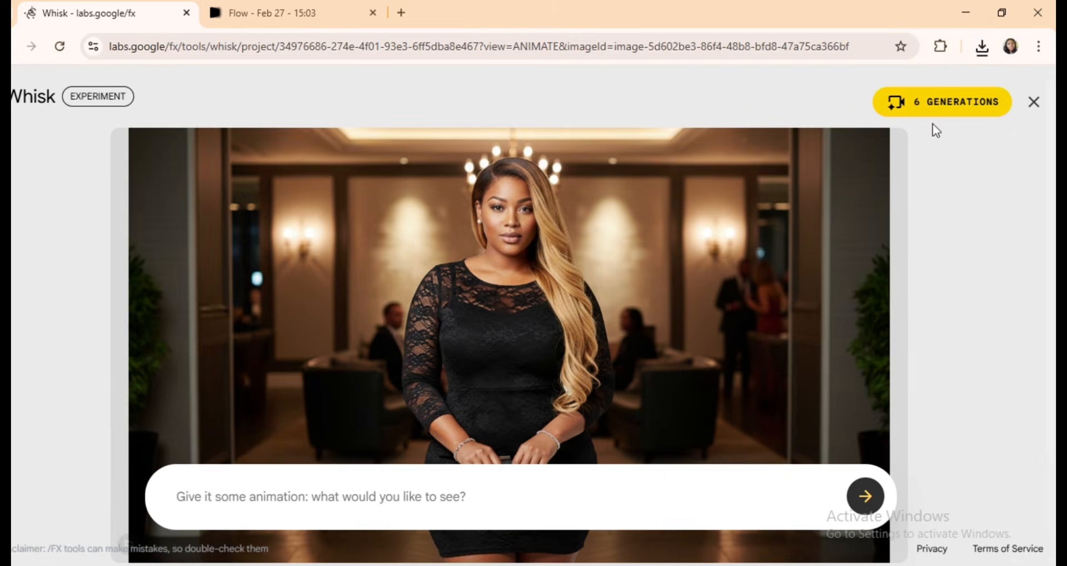
{"action": "left_click", "coordinate": [1034, 102]}
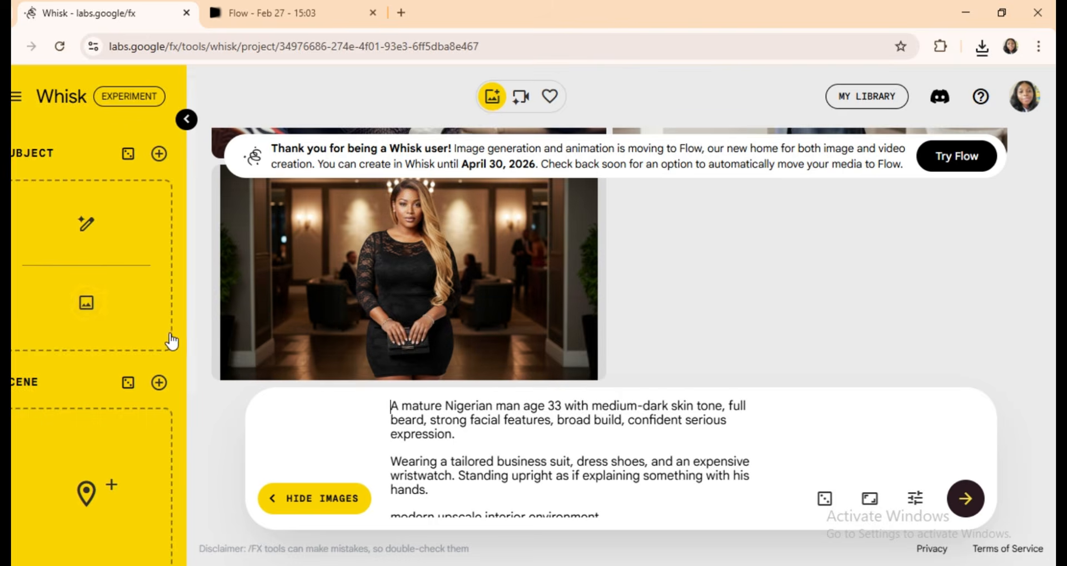
{"action": "left_click_drag", "start_coordinate": [1042, 412], "coordinate": [1041, 186]}
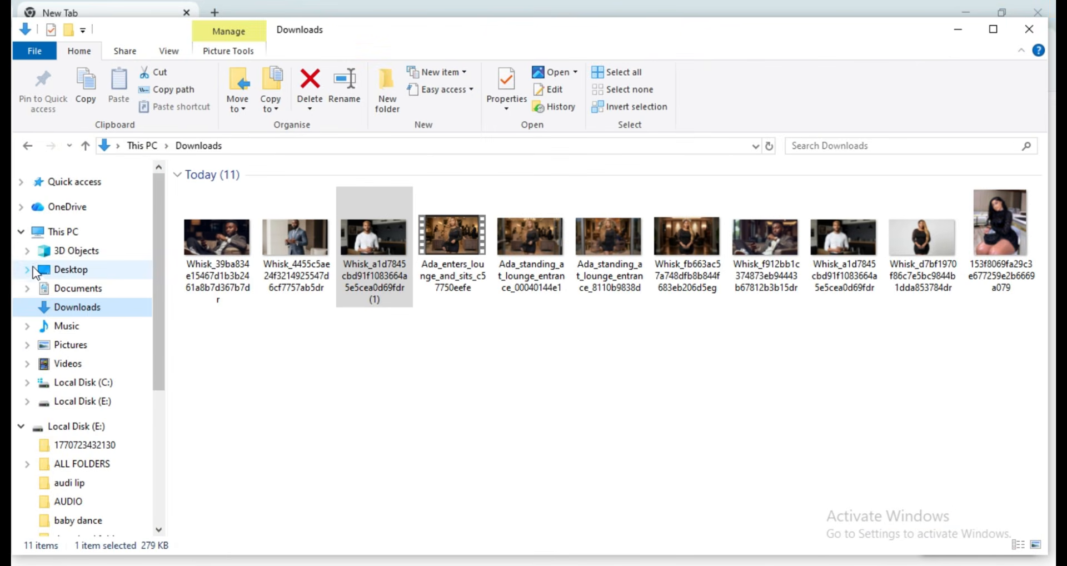
{"action": "left_click_drag", "start_coordinate": [374, 239], "coordinate": [74, 290]}
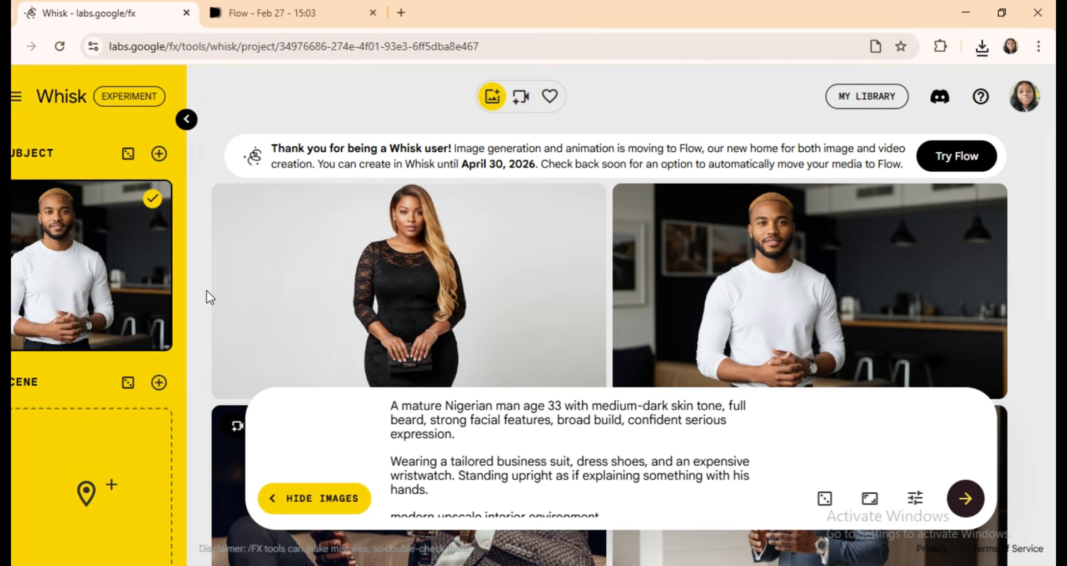
{"action": "left_click", "coordinate": [151, 334]}
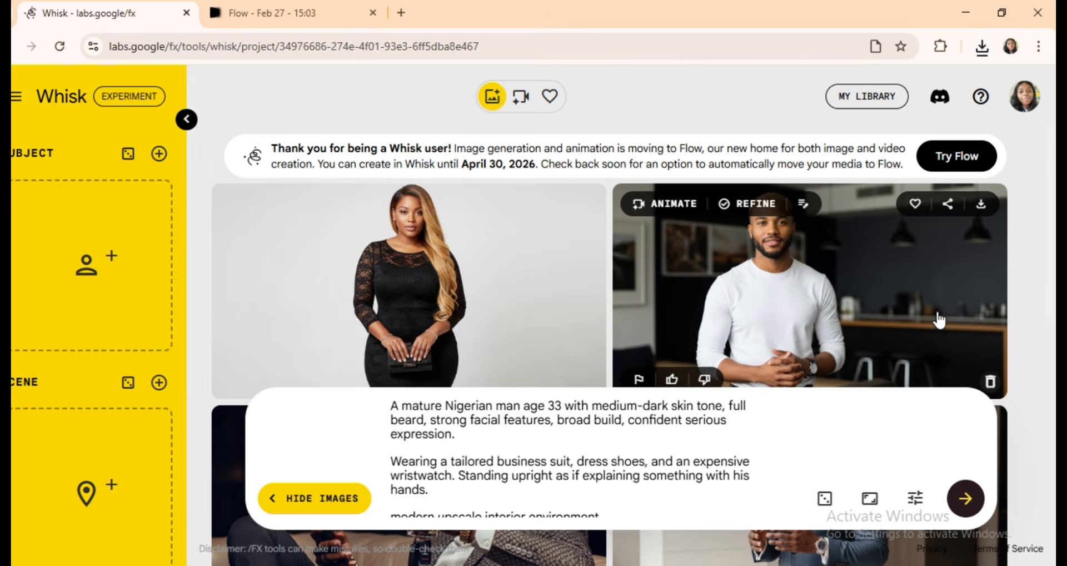
Assign the man in the white sweater as subject, the seated man with the drink as scene, and the man in the blue-grey suit as style
{"action": "left_click_drag", "start_coordinate": [938, 319], "coordinate": [91, 266]}
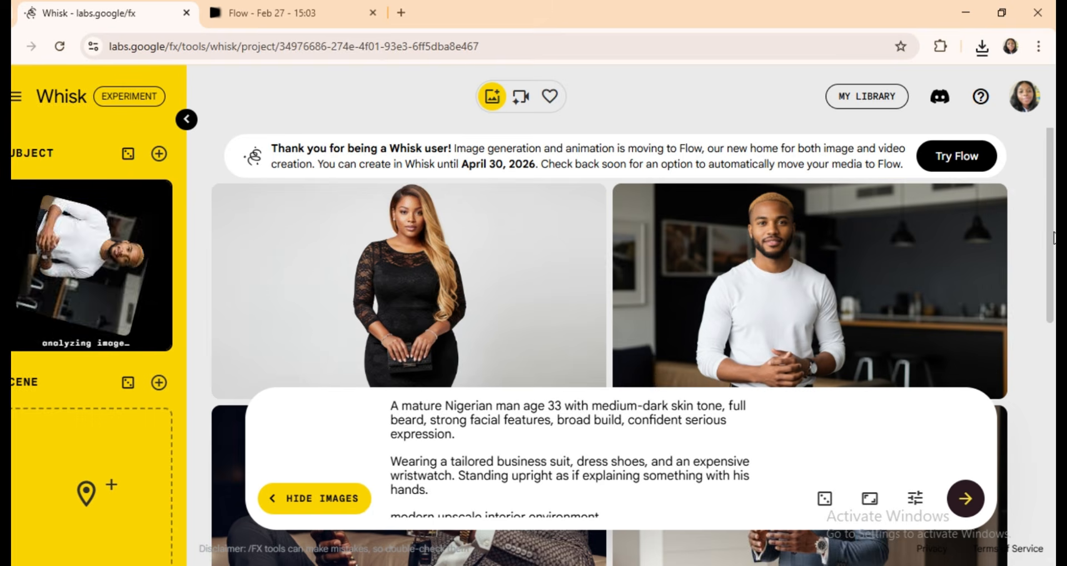
{"action": "scroll", "coordinate": [409, 289], "scroll_direction": "down", "scroll_amount": 4}
{"action": "left_click_drag", "start_coordinate": [409, 289], "coordinate": [99, 492]}
{"action": "left_click_drag", "start_coordinate": [191, 214], "coordinate": [189, 355]}
{"action": "left_click_drag", "start_coordinate": [839, 281], "coordinate": [65, 469]}
Replace the prompt with the pasted scene of three men at a lounge table looking toward the entrance, medium close shot, and generate the images
{"action": "left_click", "coordinate": [428, 503]}
{"action": "key", "text": "ctrl+a"}
{"action": "key", "text": "BackSpace"}
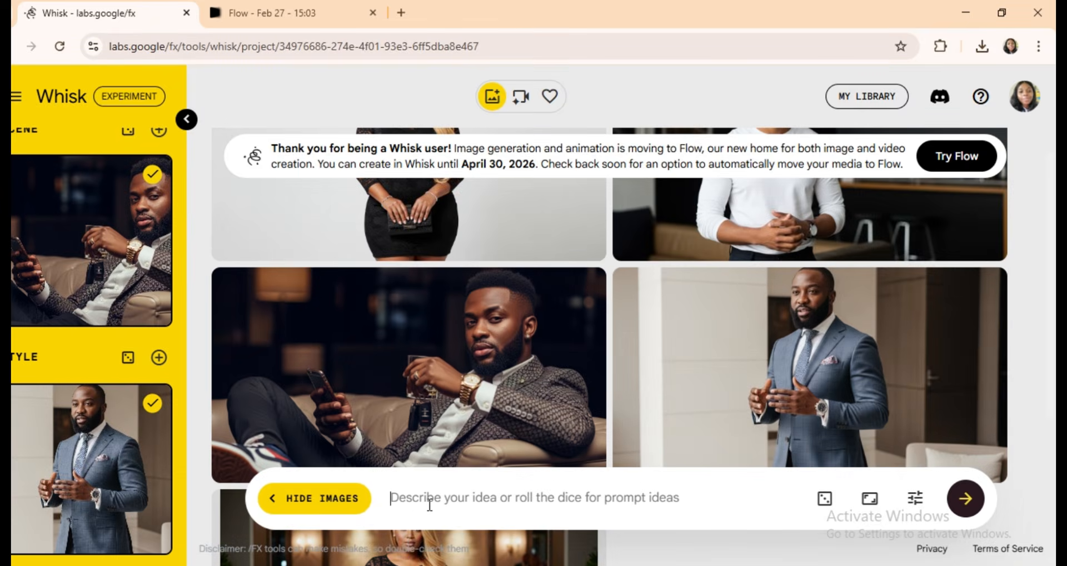
{"action": "key", "text": "ctrl+v"}
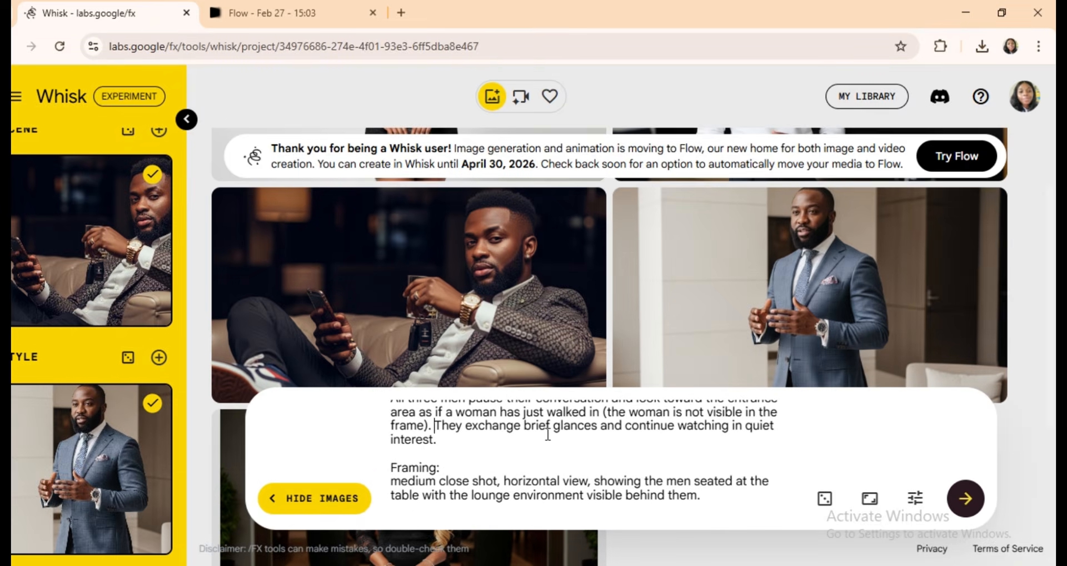
{"action": "scroll", "coordinate": [547, 435], "scroll_direction": "up", "scroll_amount": 4}
{"action": "left_click", "coordinate": [966, 499]}
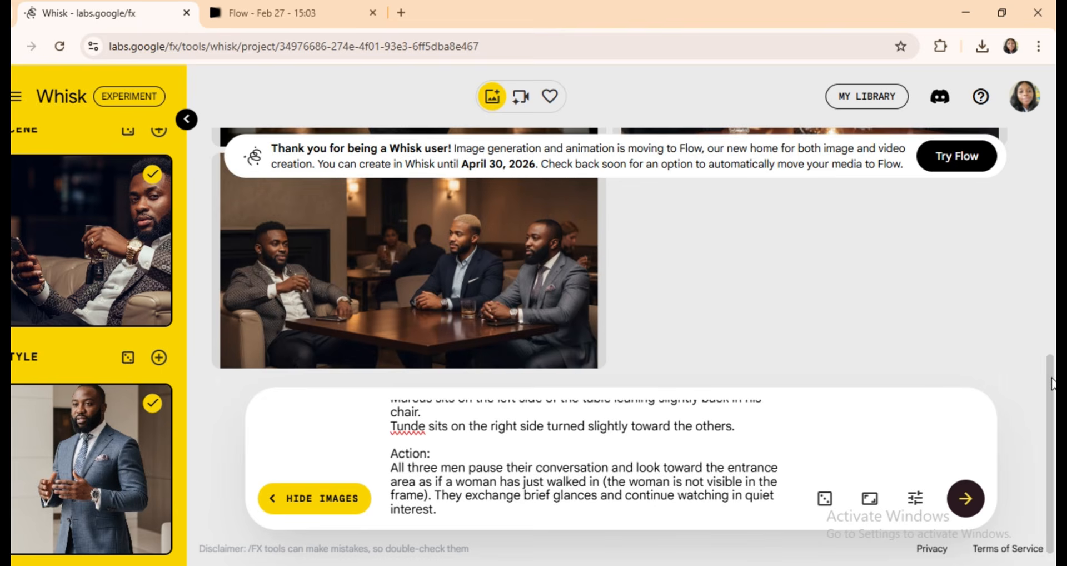
Compare the generated images of the three men at the table with the original character images and references
{"action": "left_click_drag", "start_coordinate": [1052, 383], "coordinate": [1050, 153]}
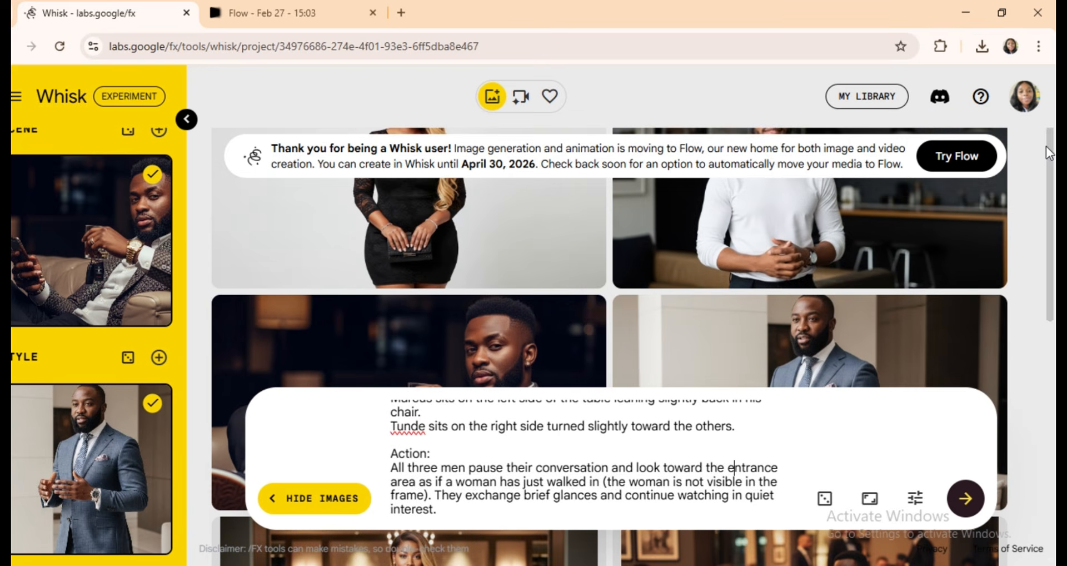
{"action": "scroll", "coordinate": [193, 257], "scroll_direction": "up", "scroll_amount": 1}
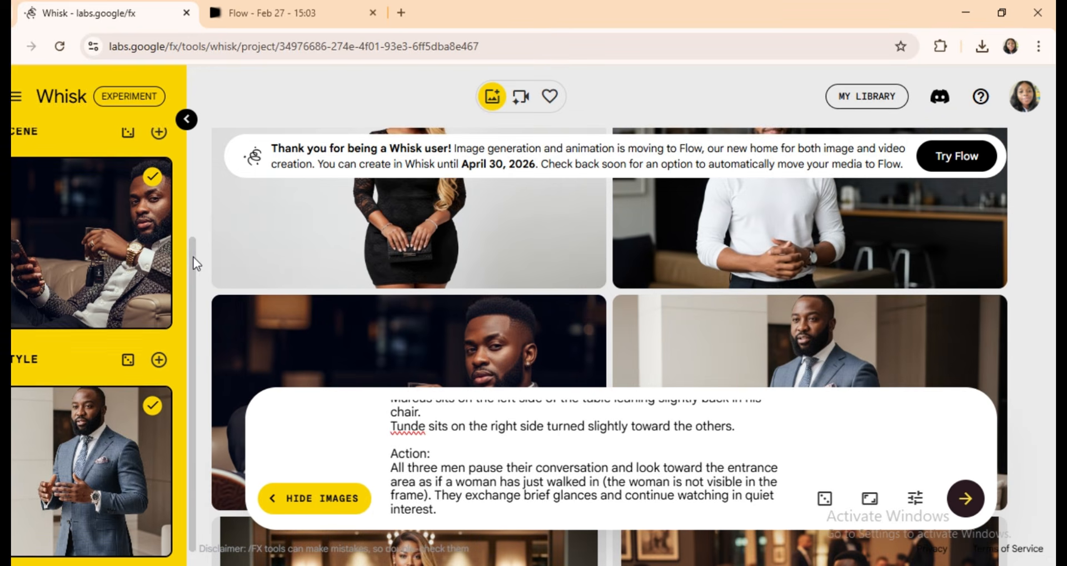
{"action": "mouse_move", "coordinate": [194, 257]}
{"action": "left_mouse_down"}
{"action": "mouse_move", "coordinate": [191, 134]}
{"action": "mouse_move", "coordinate": [191, 264]}
{"action": "left_mouse_up"}
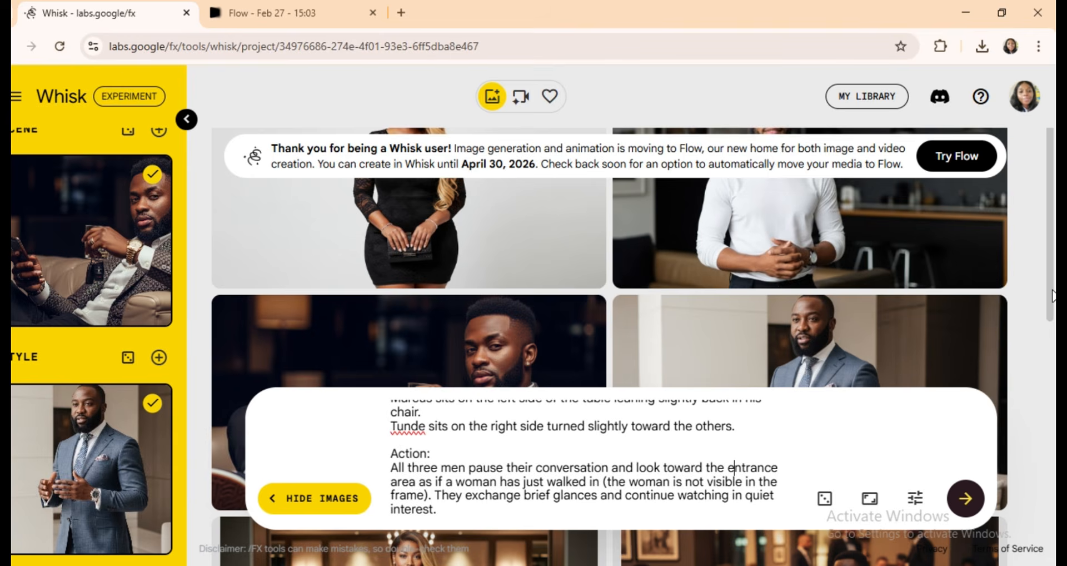
{"action": "left_click_drag", "start_coordinate": [1052, 295], "coordinate": [1026, 502]}
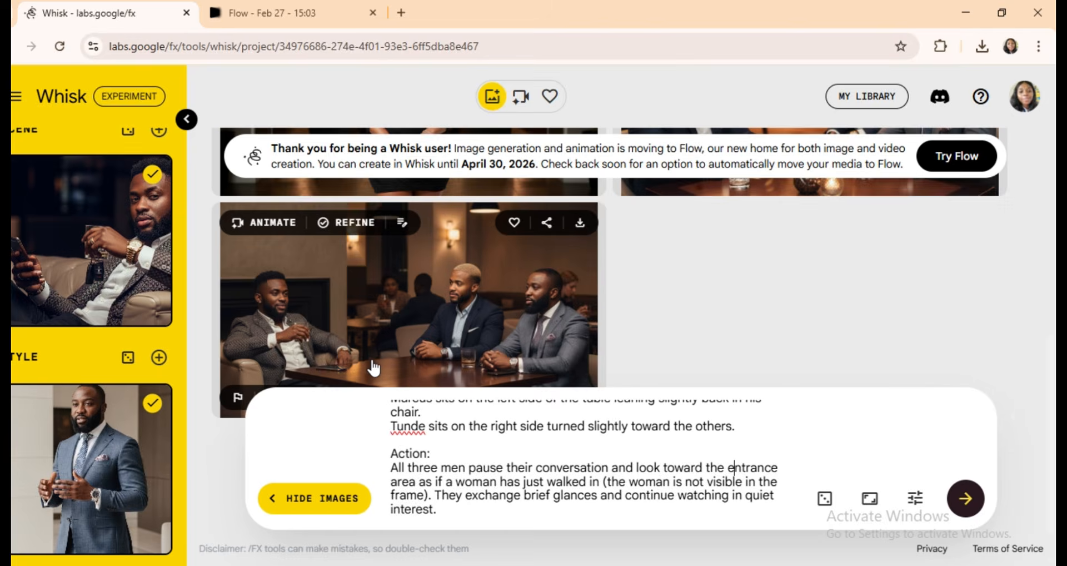
Switch to Flow and paste the downloaded images of the man in the dark business suit and the man in the white sweater as prompt references
{"action": "key", "text": "ctrl+a"}
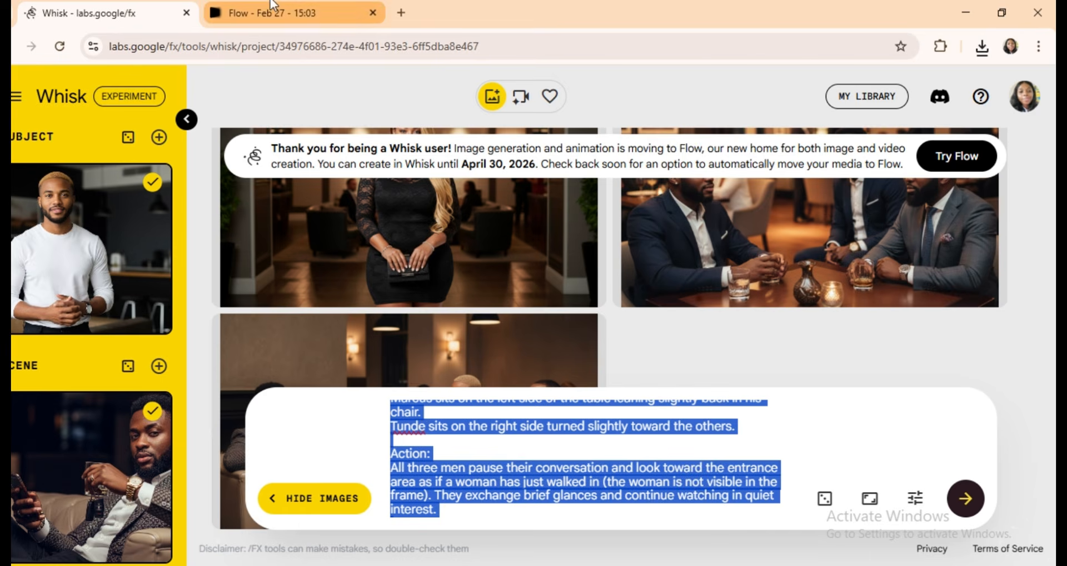
{"action": "left_click", "coordinate": [289, 12]}
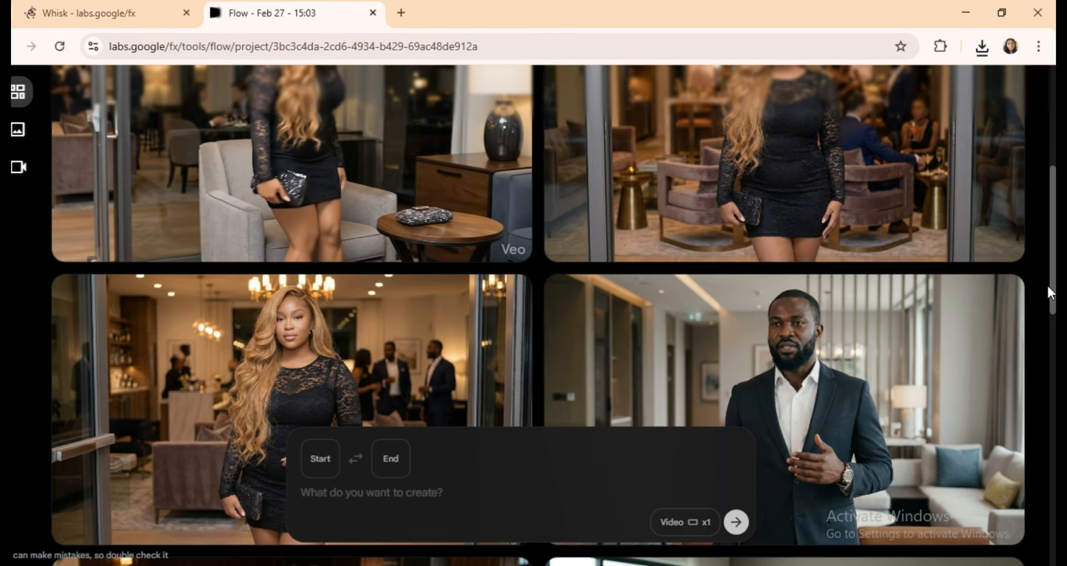
{"action": "left_click_drag", "start_coordinate": [1050, 292], "coordinate": [1051, 364]}
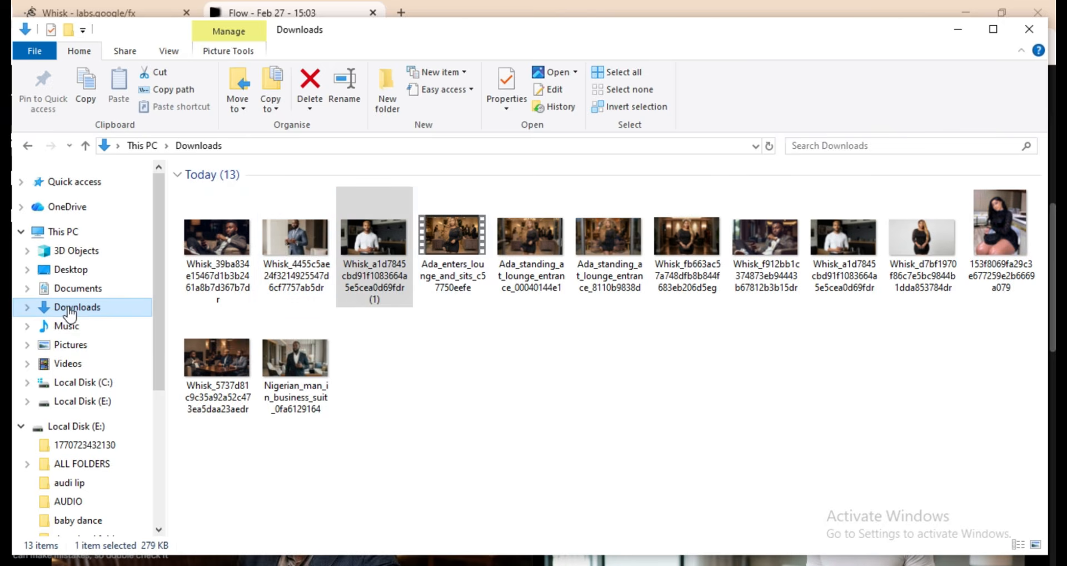
{"action": "left_click", "coordinate": [73, 307]}
{"action": "left_click", "coordinate": [225, 214]}
{"action": "right_click", "coordinate": [228, 214]}
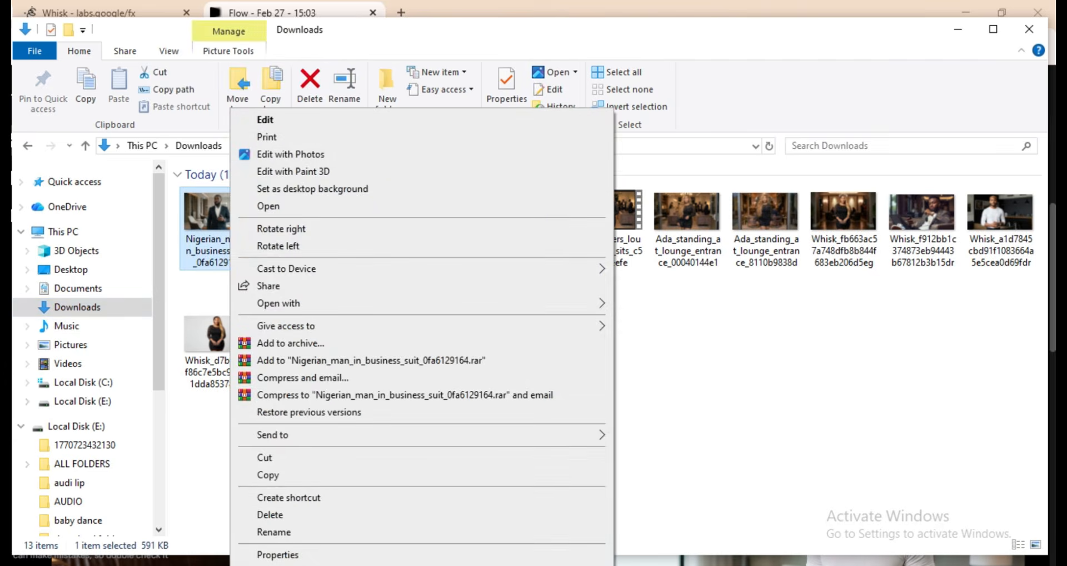
{"action": "left_click", "coordinate": [267, 477]}
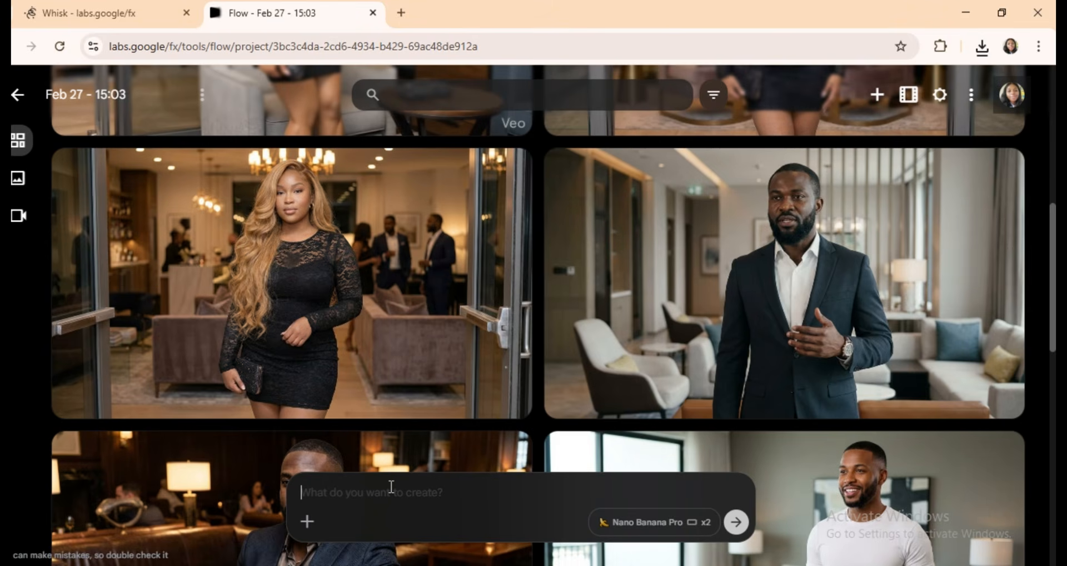
{"action": "key", "text": "ctrl+v"}
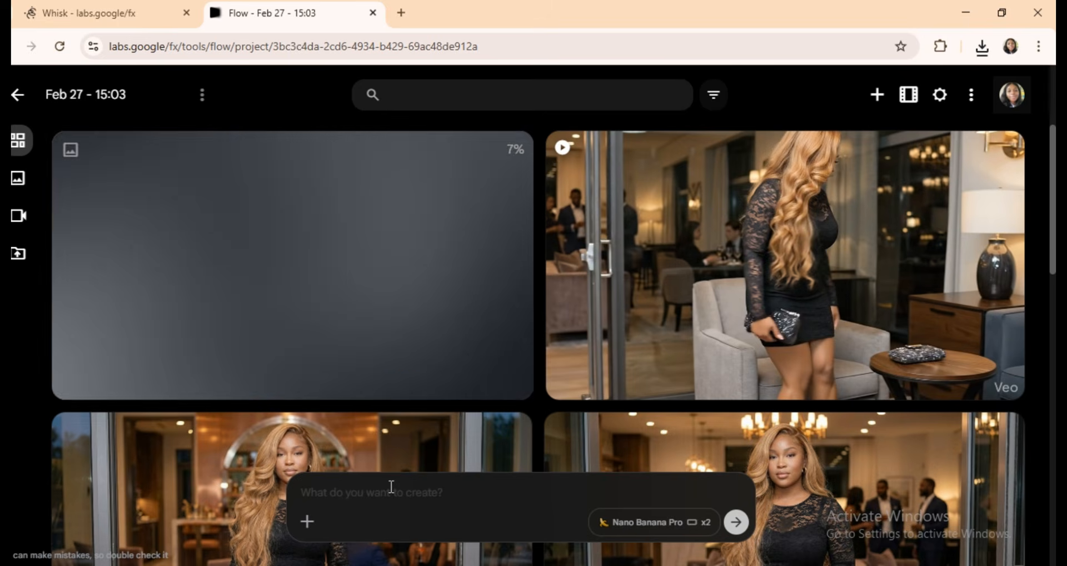
{"action": "left_click", "coordinate": [344, 479]}
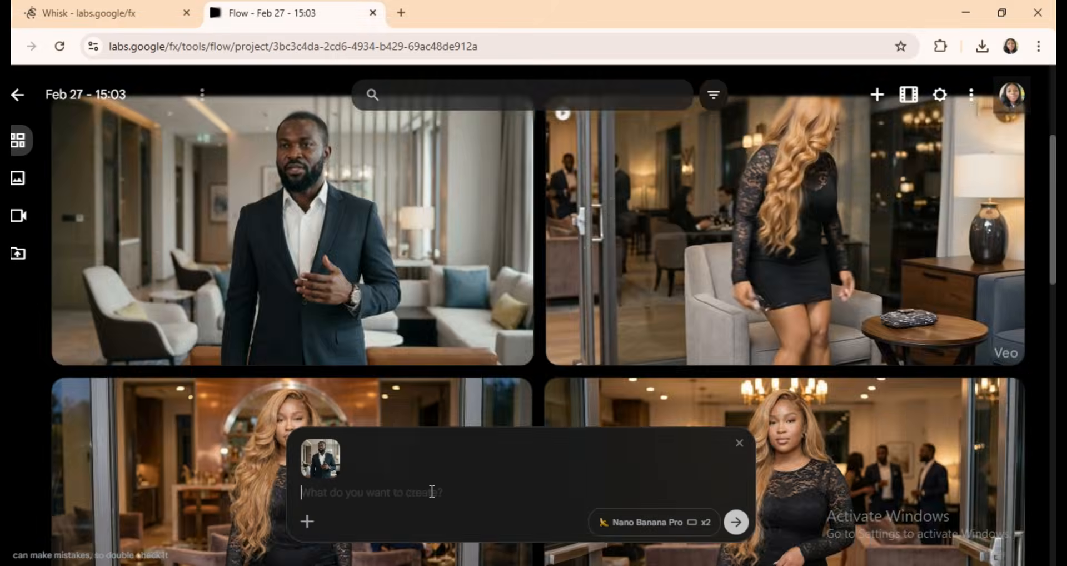
{"action": "key", "text": "ctrl+v"}
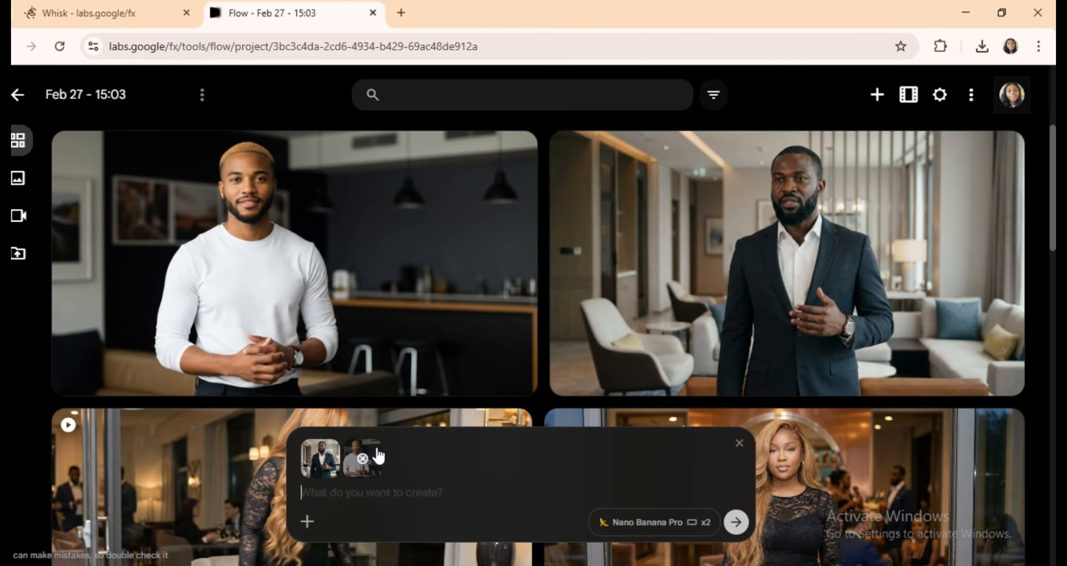
Remove both pasted references from the prompt and add the project image of the man in the dark business suit
{"action": "left_click", "coordinate": [363, 461]}
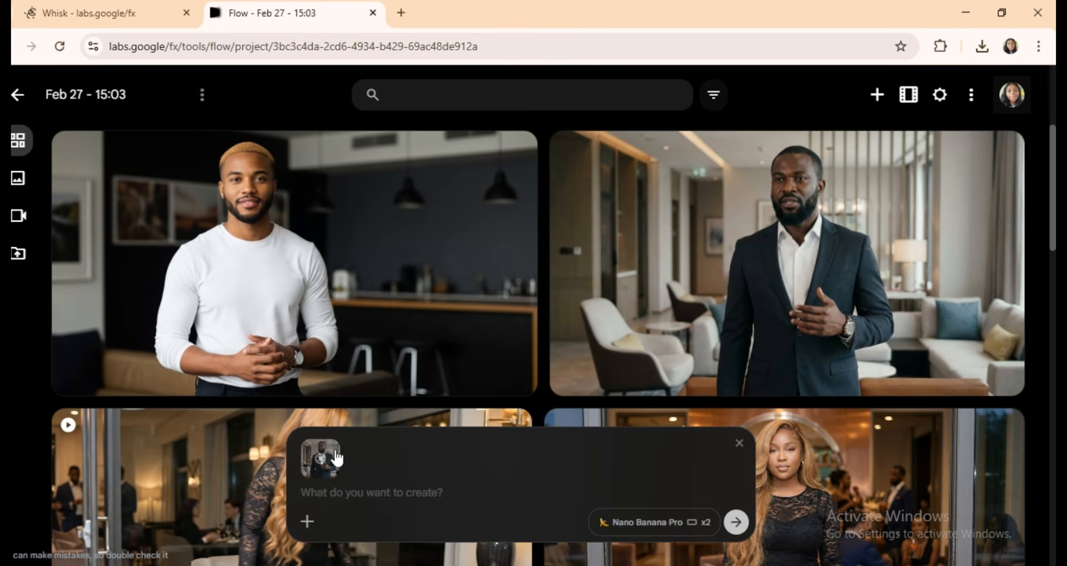
{"action": "left_click", "coordinate": [321, 461]}
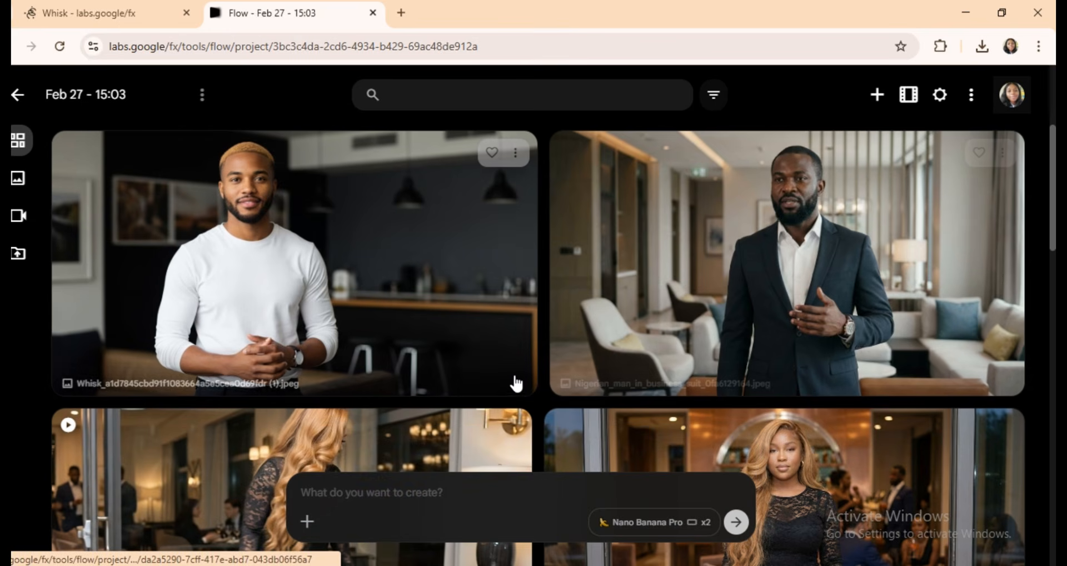
{"action": "scroll", "coordinate": [512, 382], "scroll_direction": "down", "scroll_amount": 8}
{"action": "left_click", "coordinate": [1003, 227]}
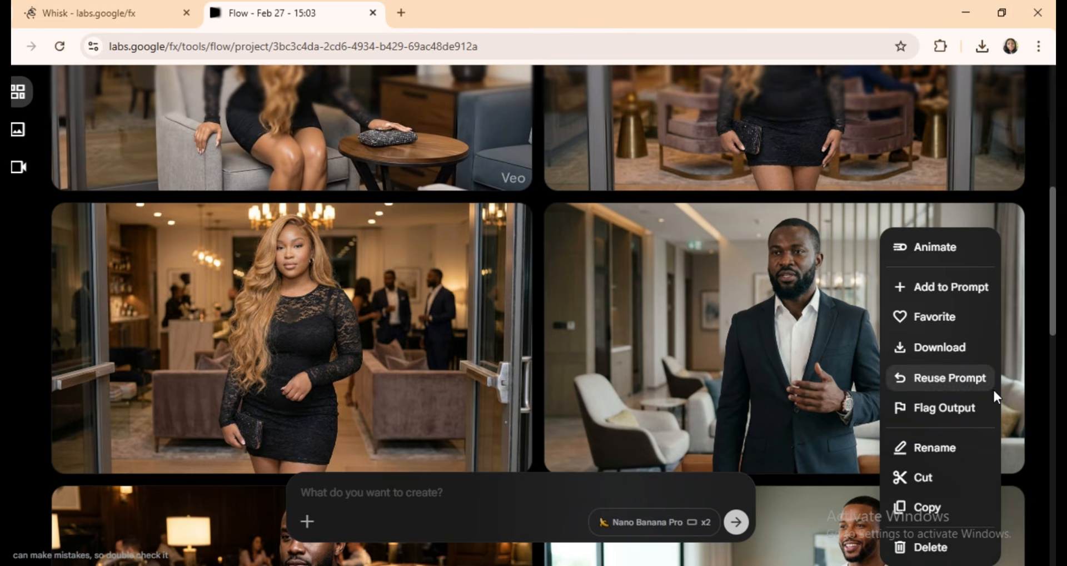
{"action": "left_click", "coordinate": [936, 287]}
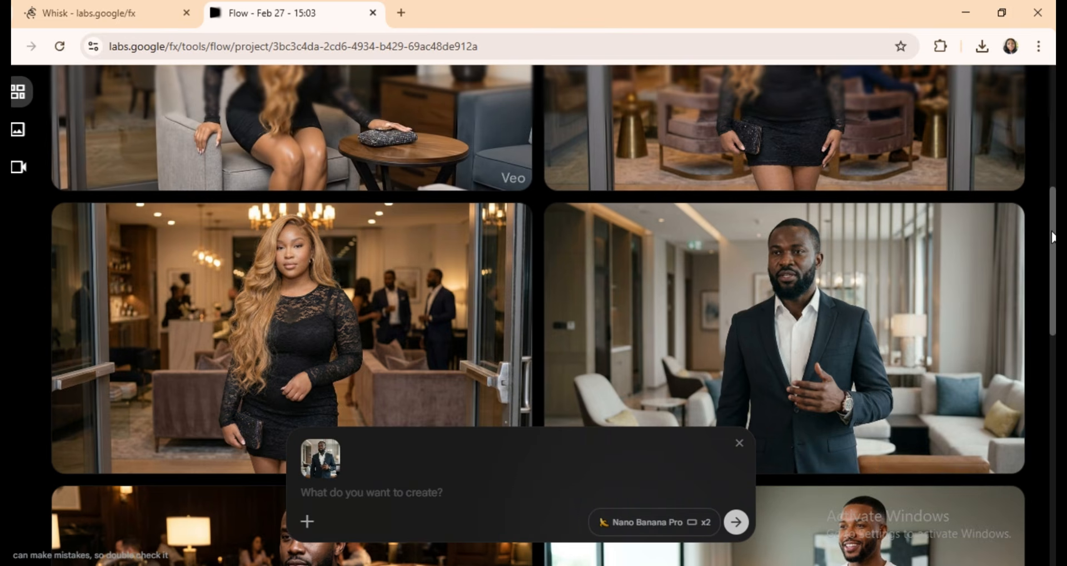
Add the images of the seated man holding a drink and the man in the white T-shirt as further prompt references
{"action": "left_click_drag", "start_coordinate": [1053, 239], "coordinate": [1052, 340]}
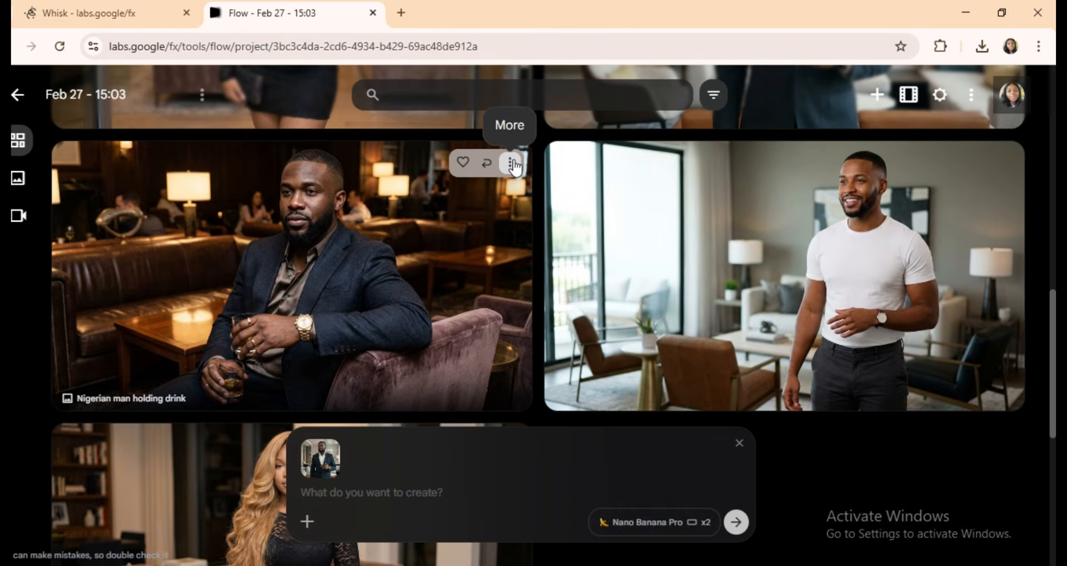
{"action": "left_click", "coordinate": [515, 162]}
{"action": "left_click", "coordinate": [581, 228]}
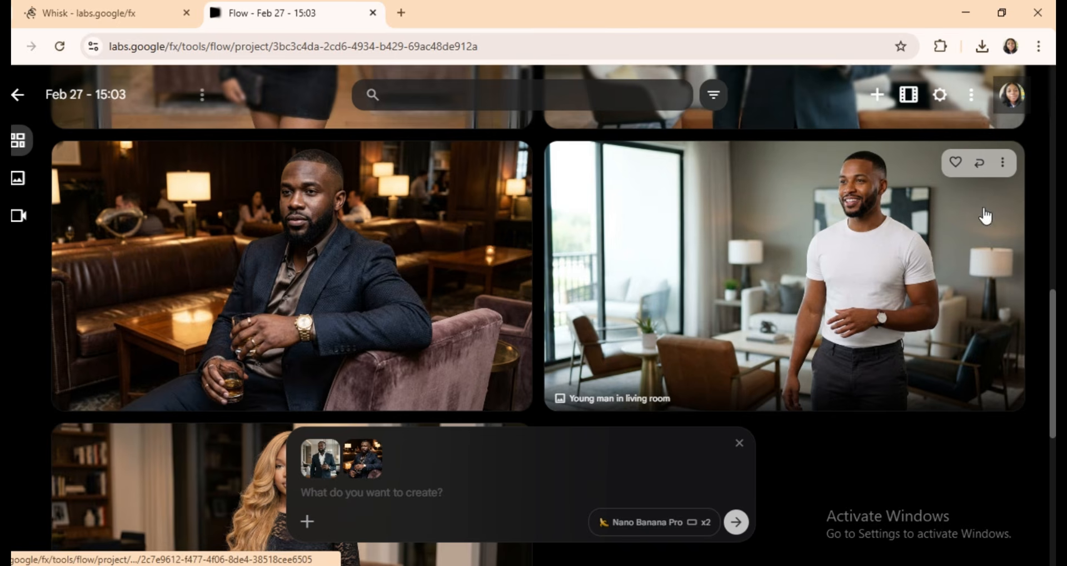
{"action": "left_click", "coordinate": [1004, 163]}
{"action": "left_click", "coordinate": [945, 222]}
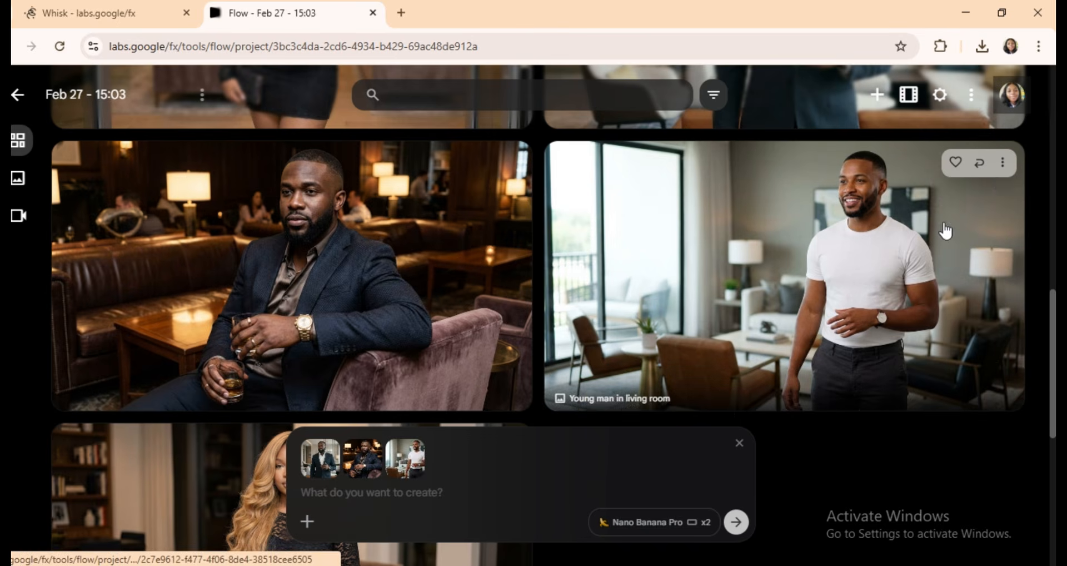
{"action": "scroll", "coordinate": [507, 395], "scroll_direction": "down", "scroll_amount": 1}
{"action": "left_click", "coordinate": [510, 399]}
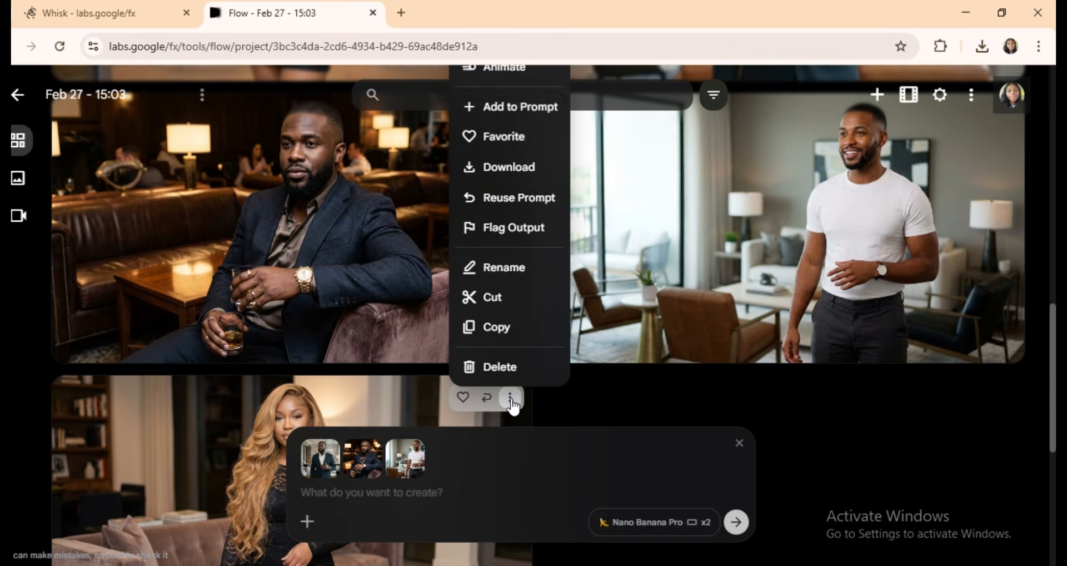
{"action": "left_click", "coordinate": [509, 107]}
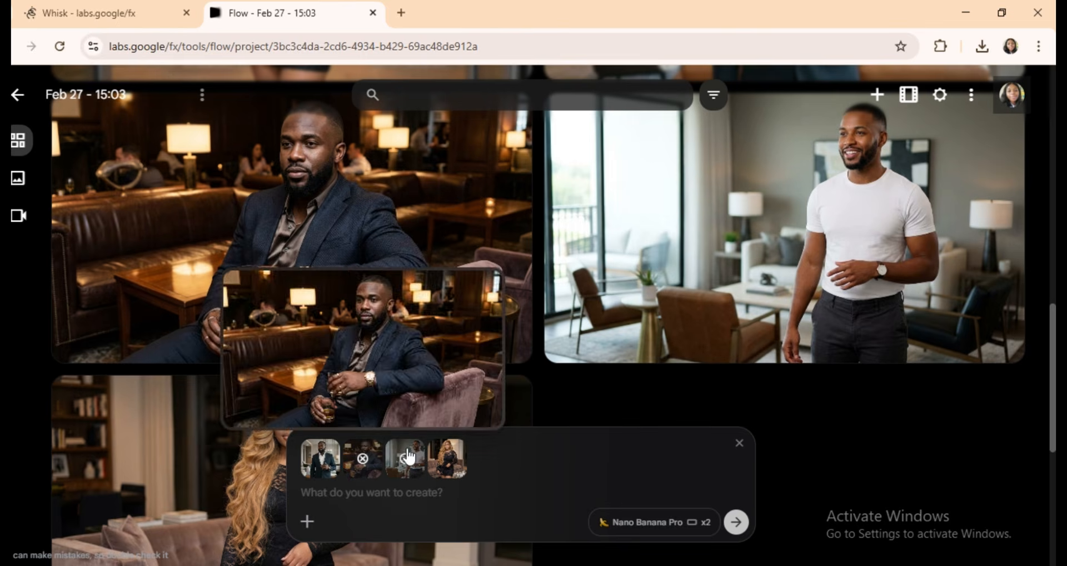
{"action": "left_click", "coordinate": [449, 452]}
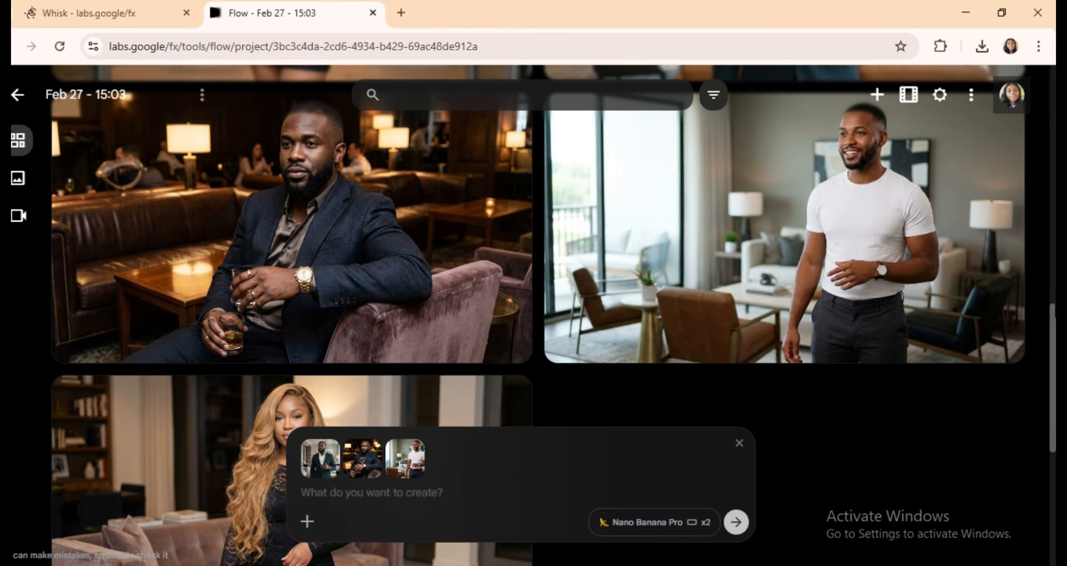
Paste the scene prompt of the three uploaded characters seated at a corner lounge table and generate the images with Nano Banana Pro
{"action": "scroll", "coordinate": [762, 421], "scroll_direction": "down", "scroll_amount": 4}
{"action": "left_click", "coordinate": [344, 496]}
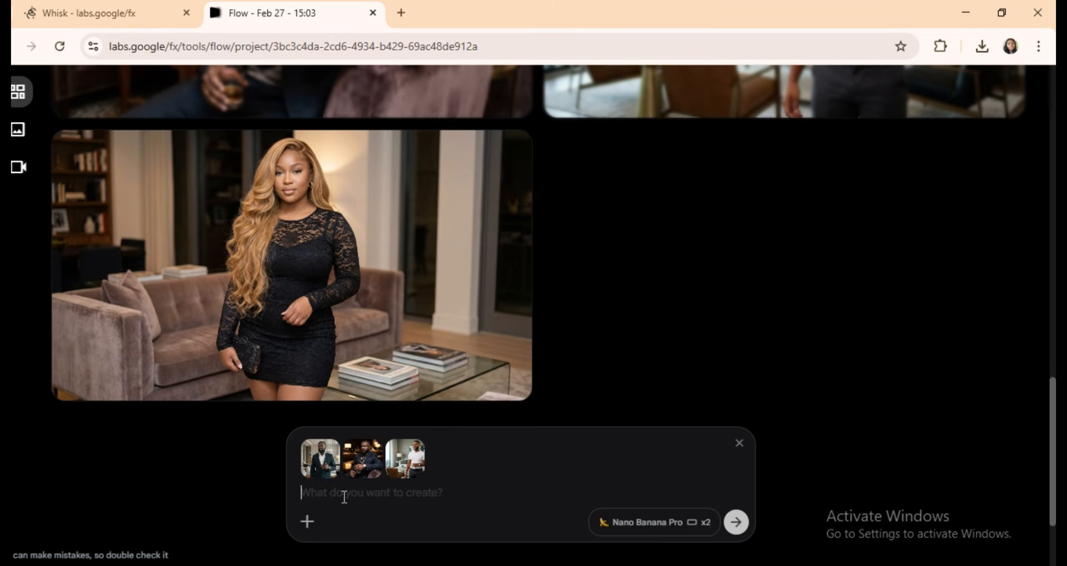
{"action": "key", "text": "ctrl+v"}
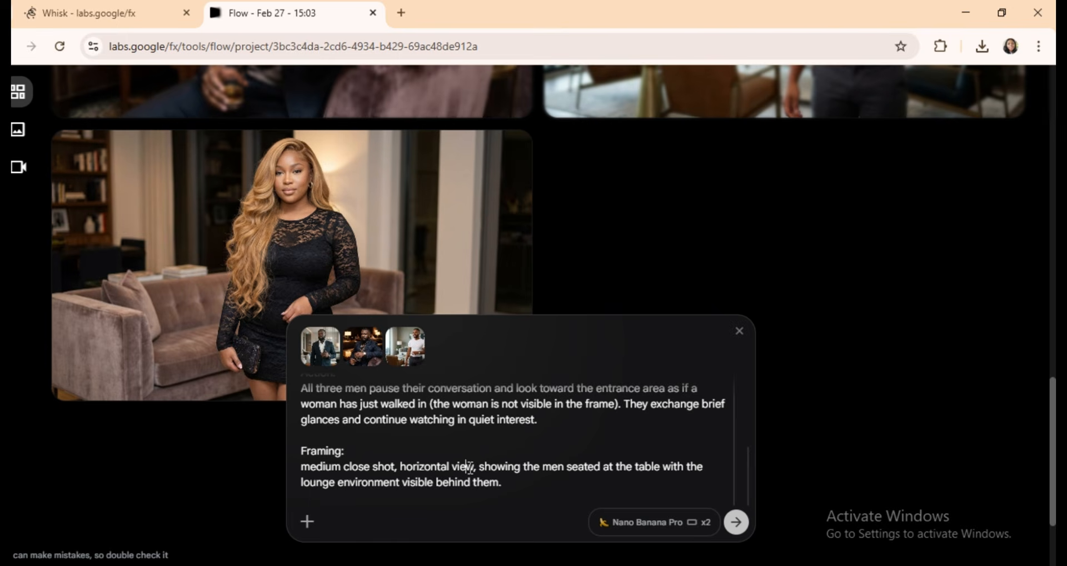
{"action": "scroll", "coordinate": [471, 468], "scroll_direction": "up", "scroll_amount": 5}
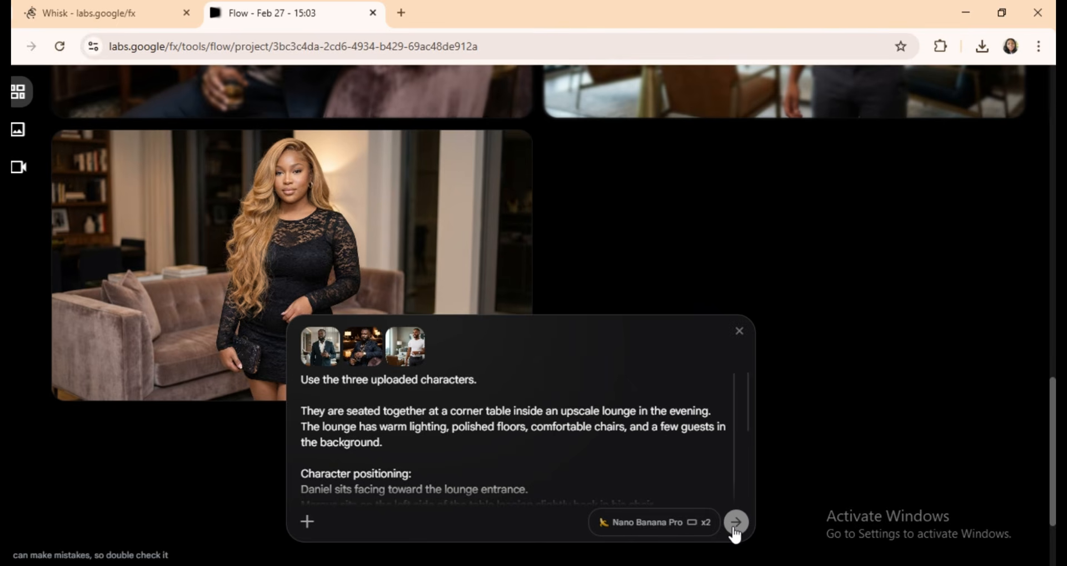
{"action": "left_click", "coordinate": [736, 525]}
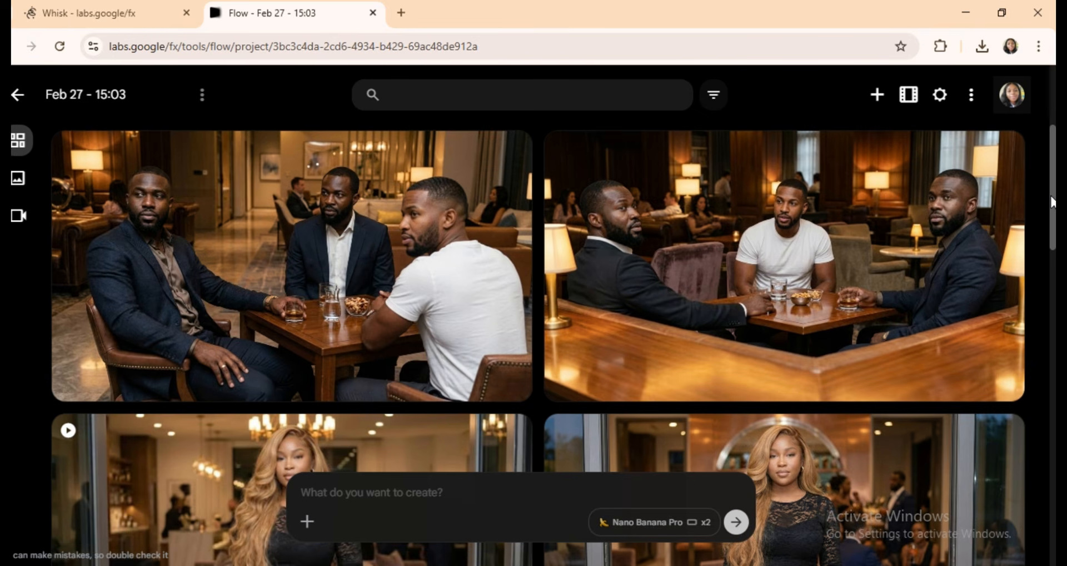
Set up an animation of the "Men looking toward entrance" image as the start frame, with a single x1 video output
{"action": "left_click_drag", "start_coordinate": [1052, 201], "coordinate": [1044, 376]}
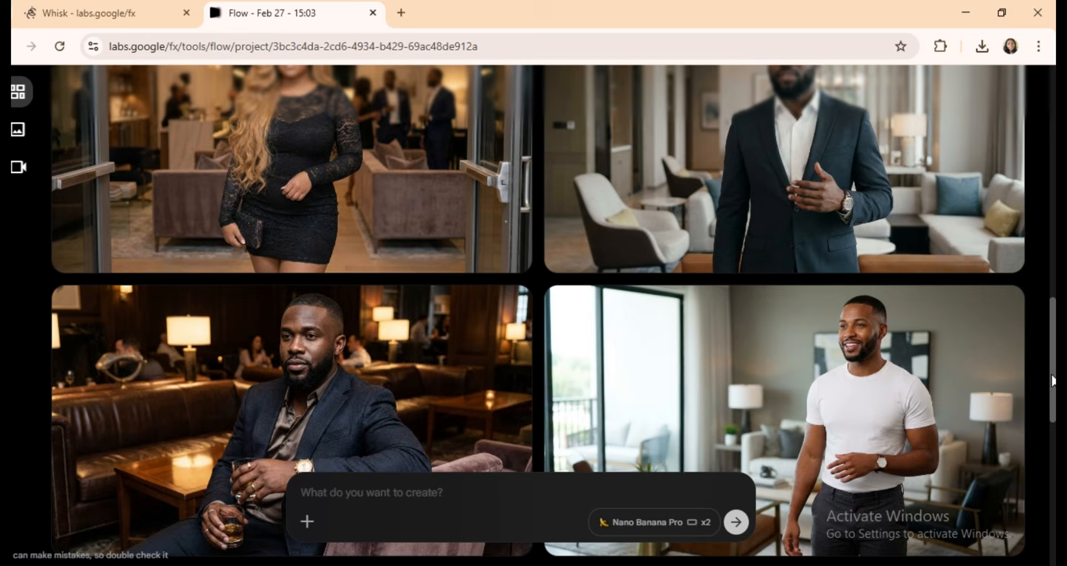
{"action": "left_click_drag", "start_coordinate": [1052, 380], "coordinate": [1055, 172]}
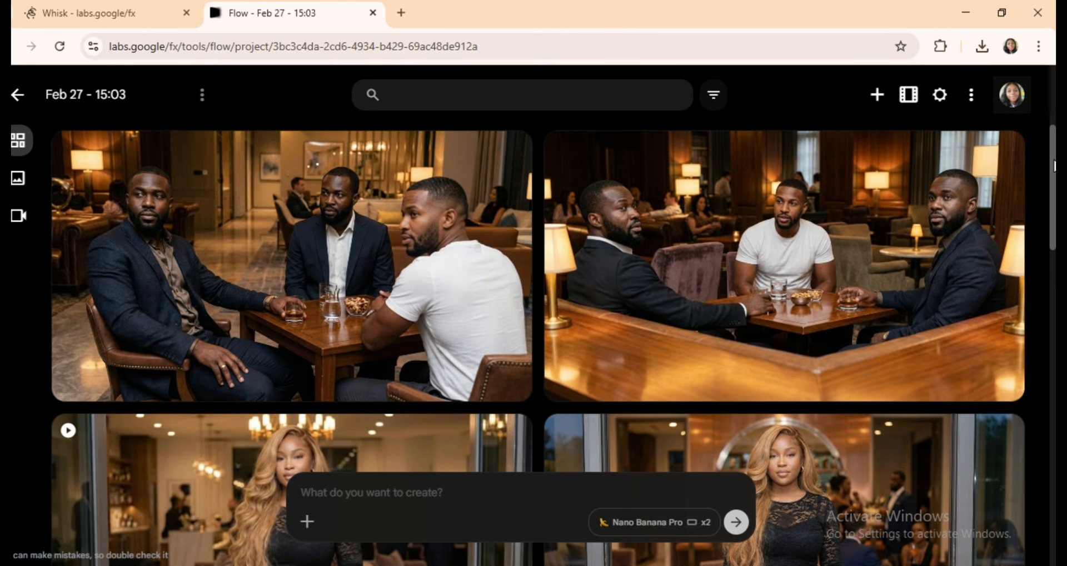
{"action": "left_click_drag", "start_coordinate": [1054, 162], "coordinate": [1042, 235]}
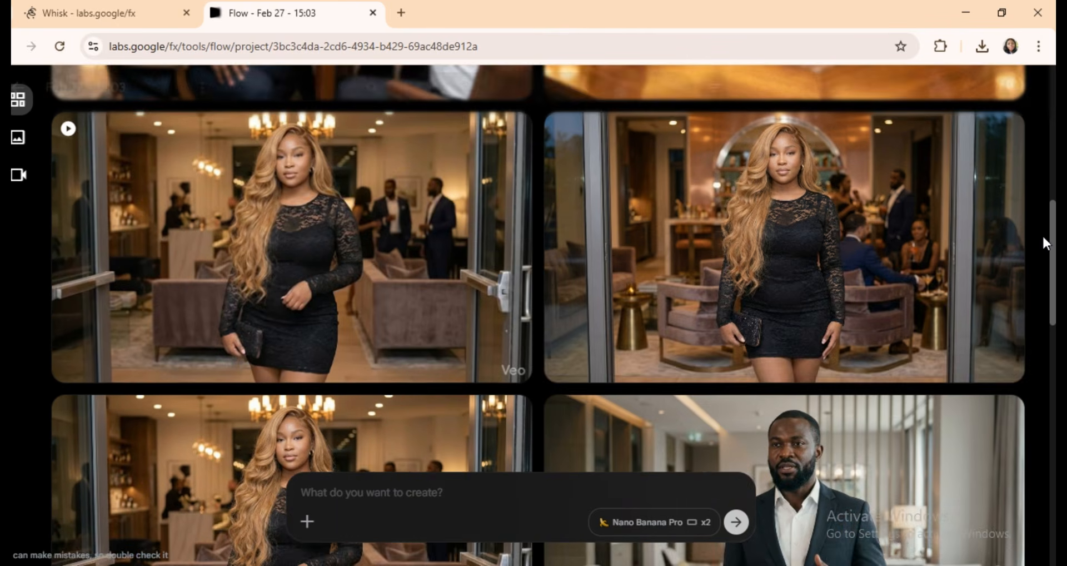
{"action": "scroll", "coordinate": [763, 208], "scroll_direction": "up", "scroll_amount": 5}
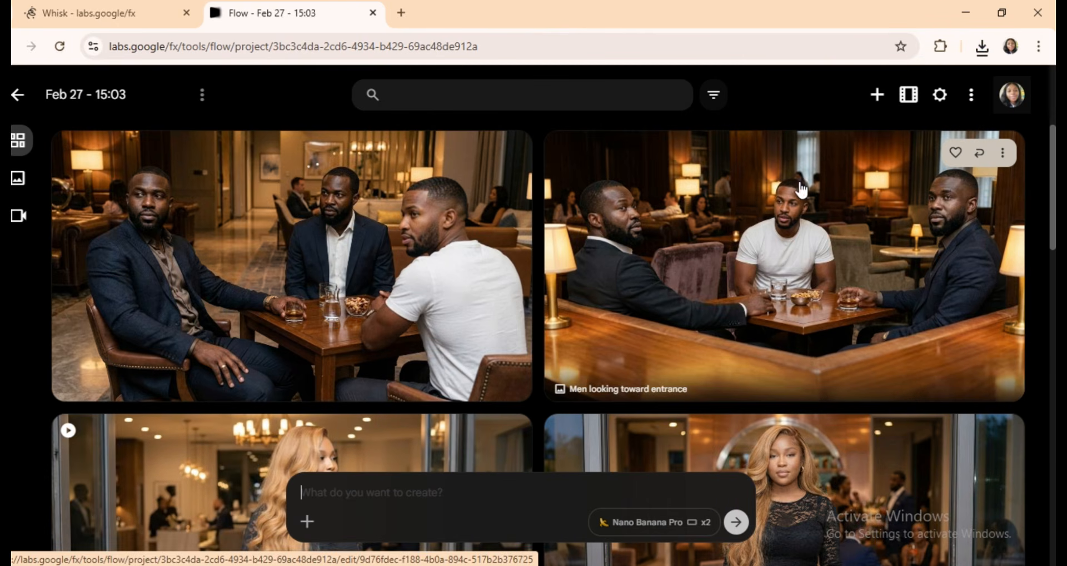
{"action": "left_click", "coordinate": [1004, 155]}
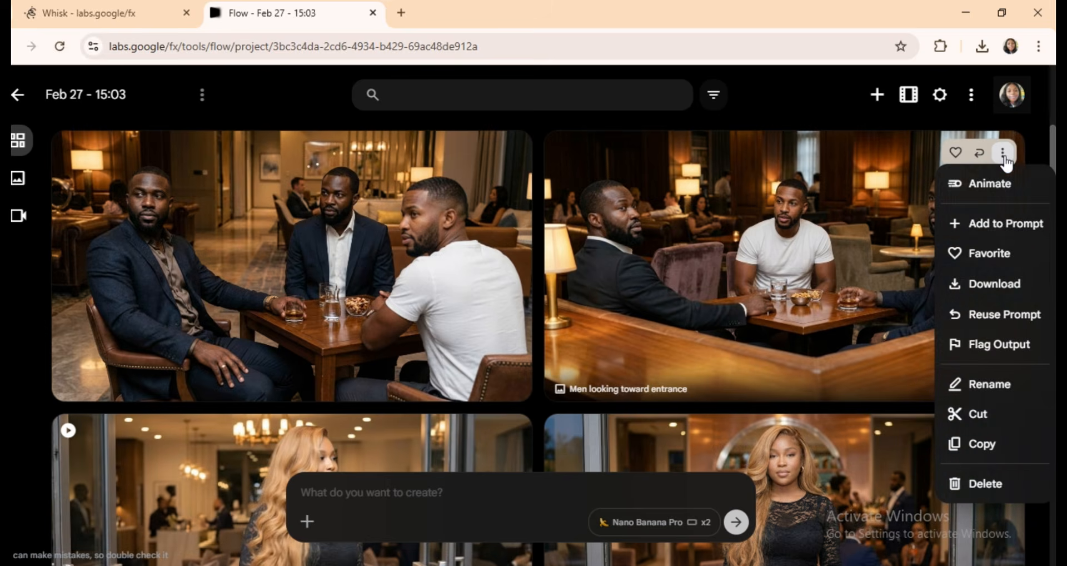
{"action": "left_click", "coordinate": [992, 195]}
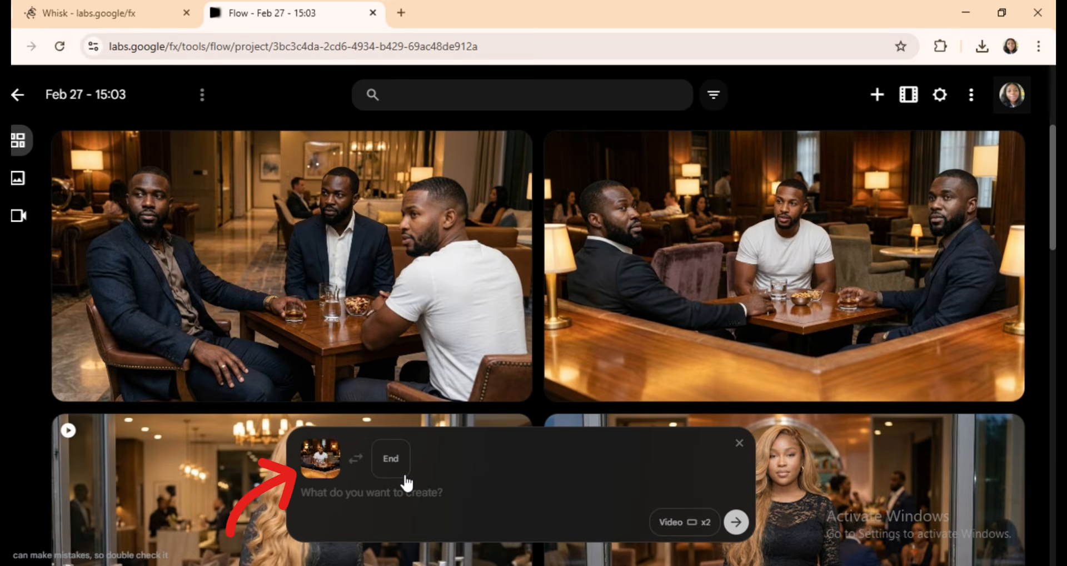
{"action": "left_click", "coordinate": [684, 532]}
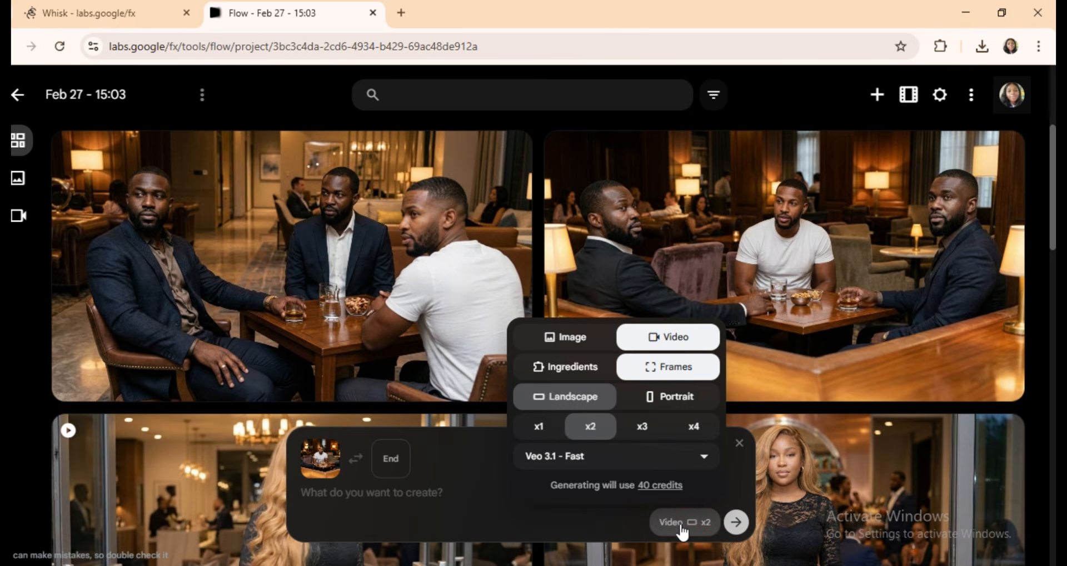
{"action": "left_click", "coordinate": [538, 428]}
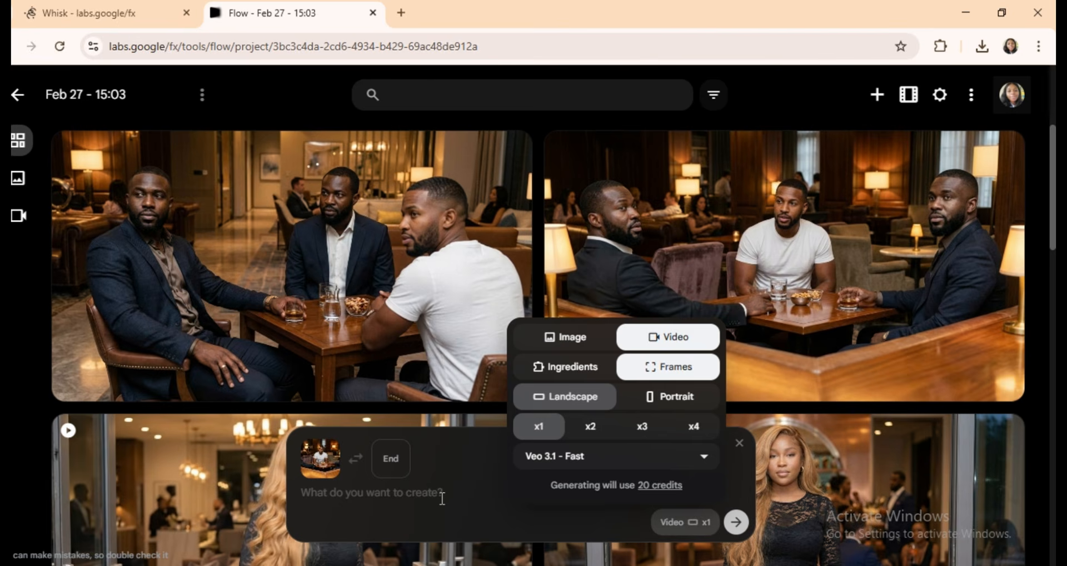
{"action": "left_click", "coordinate": [401, 500]}
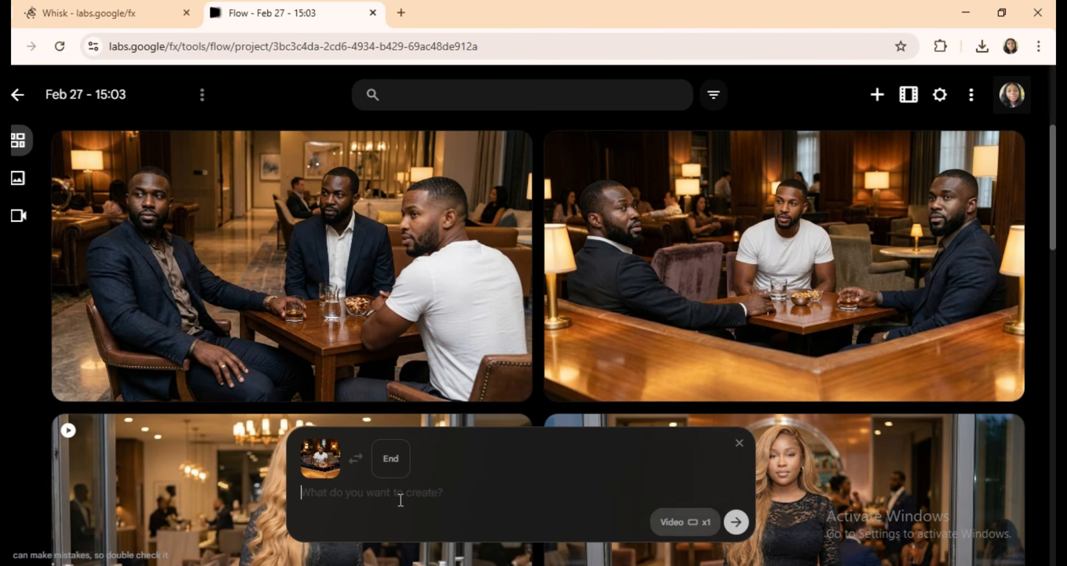
Set the image of the woman in the black lace dress standing at the lounge entrance as the end frame
{"action": "left_click", "coordinate": [389, 466]}
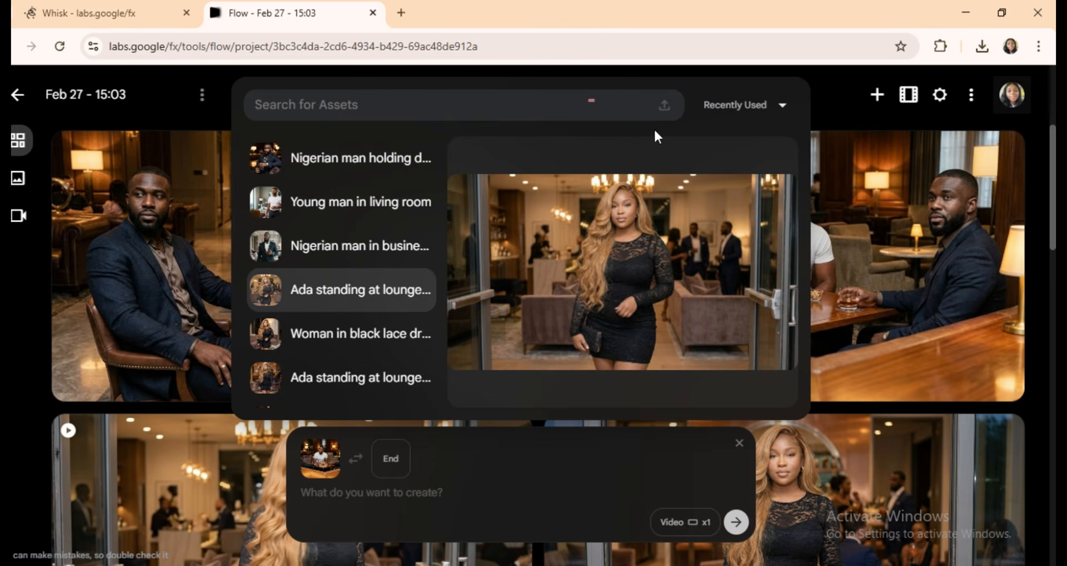
{"action": "left_click", "coordinate": [663, 103]}
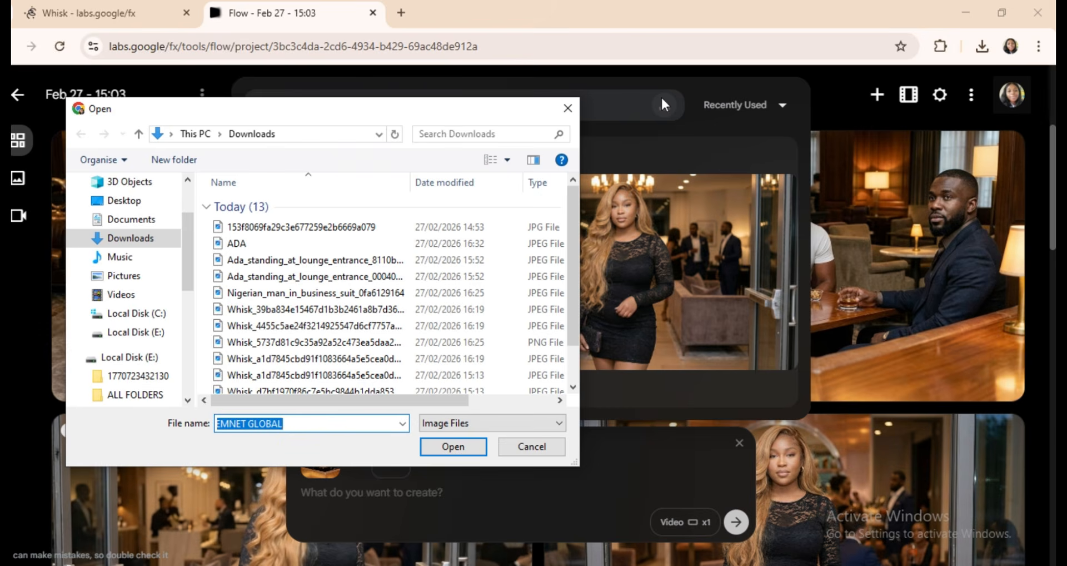
{"action": "left_click", "coordinate": [512, 449]}
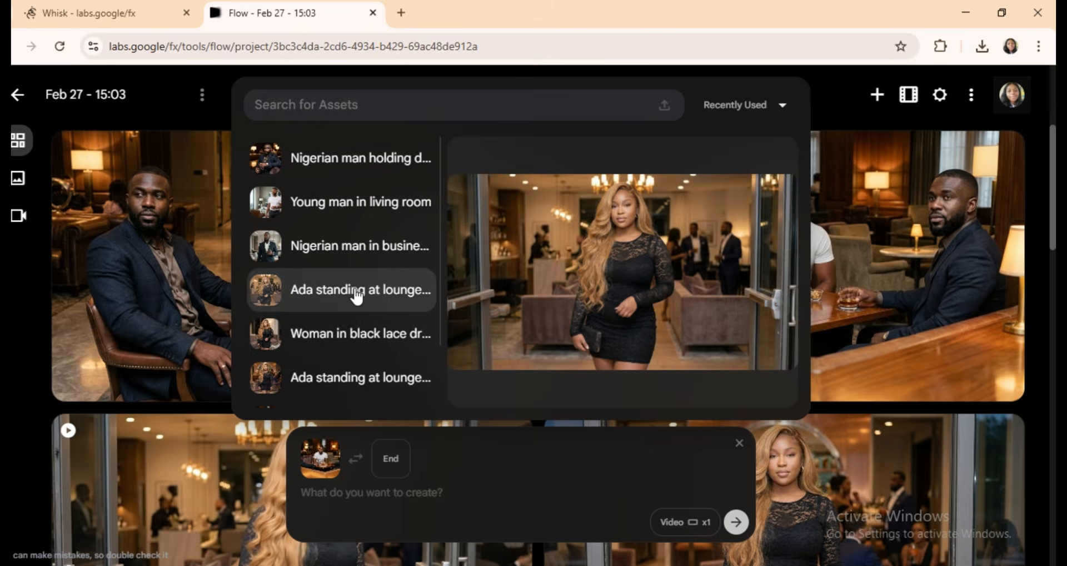
{"action": "left_click", "coordinate": [357, 297]}
Paste the video prompt that cuts between the reacting men and the woman standing in the lounge, and generate the video
{"action": "scroll", "coordinate": [395, 493], "scroll_direction": "down", "scroll_amount": 1}
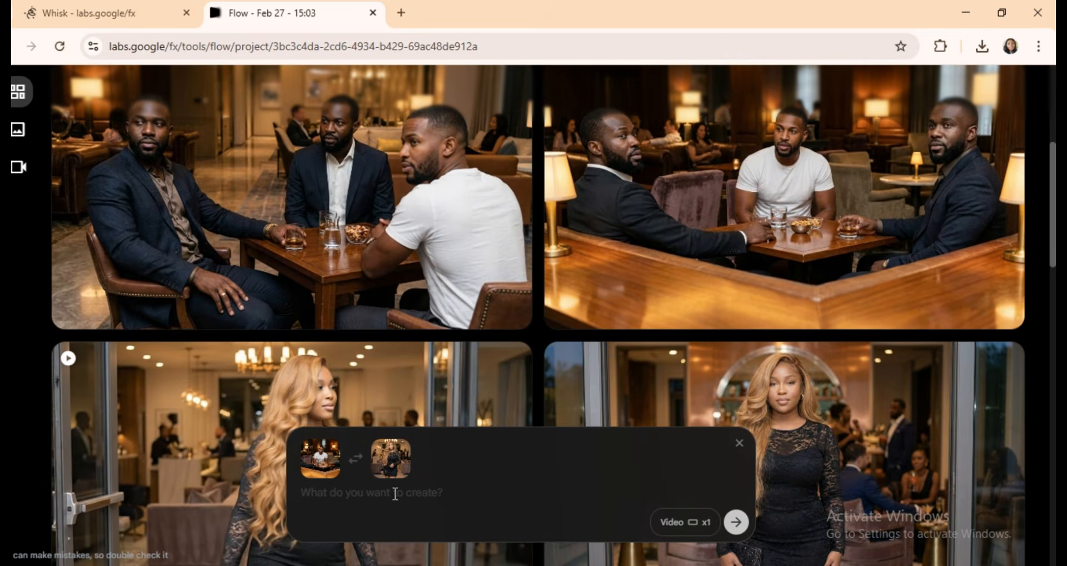
{"action": "key", "text": "ctrl+v"}
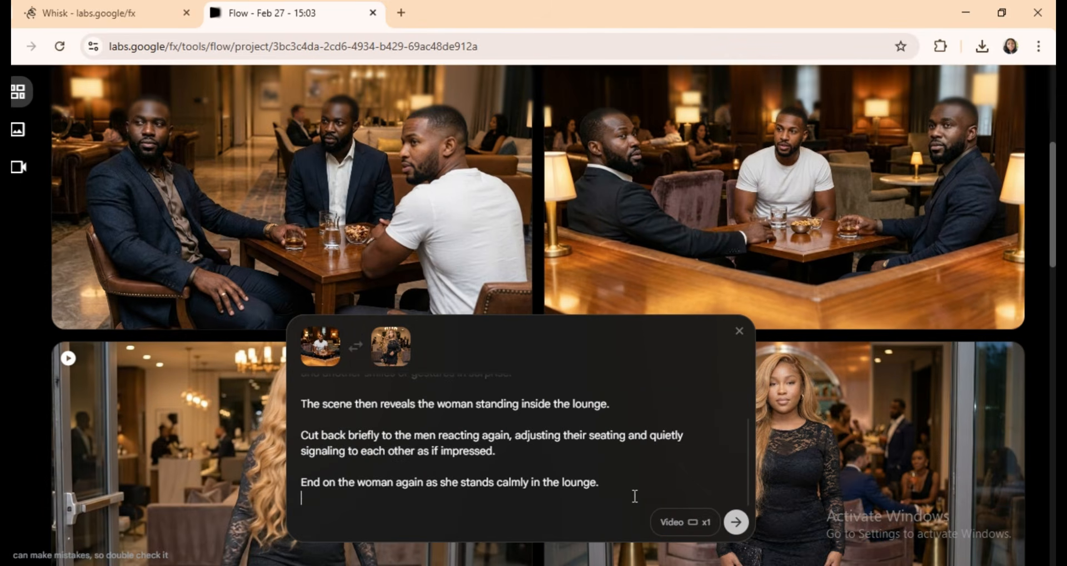
{"action": "left_click", "coordinate": [736, 522]}
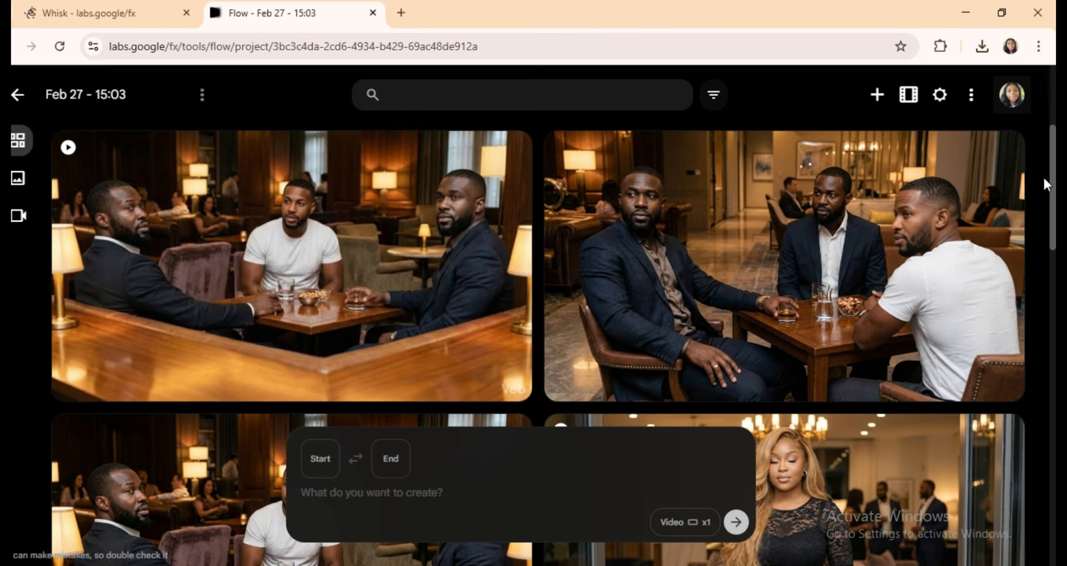
Open the generated video of the men and the woman, play it, and examine its camera motion options
{"action": "mouse_move", "coordinate": [406, 297]}
{"action": "left_click", "coordinate": [208, 240]}
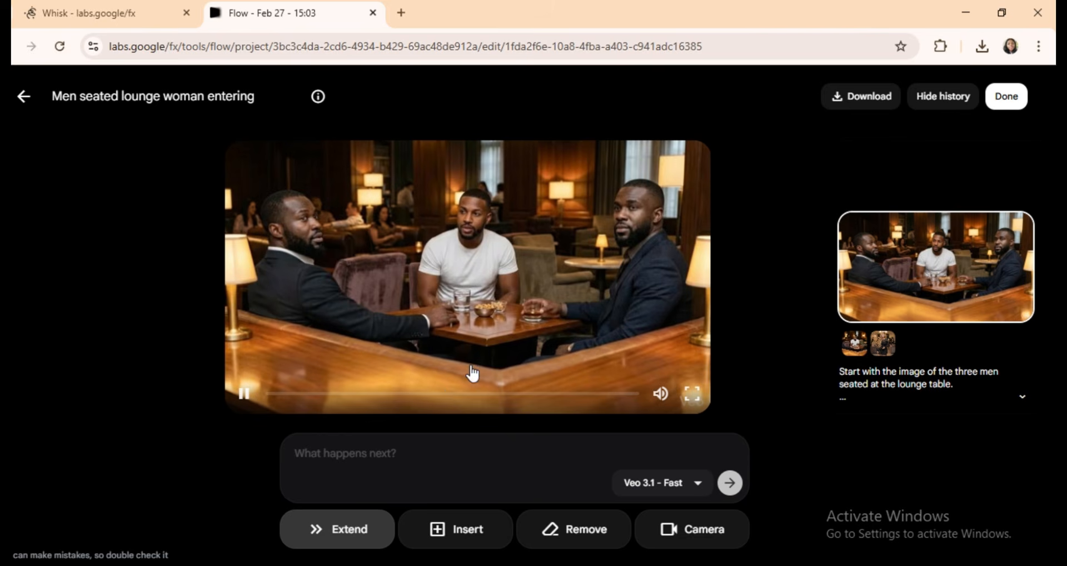
{"action": "left_click", "coordinate": [251, 392]}
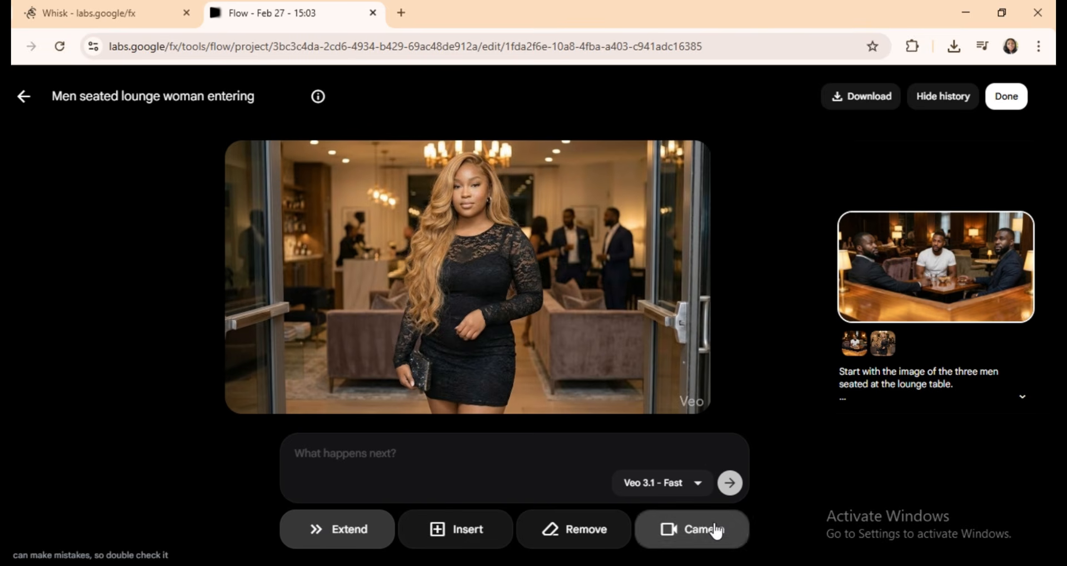
{"action": "left_click", "coordinate": [700, 533]}
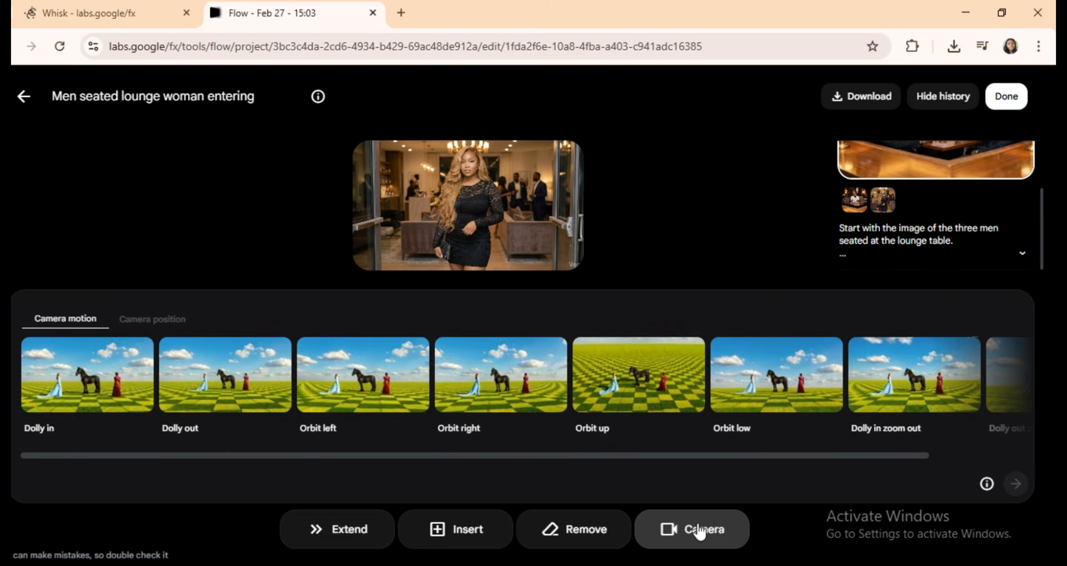
{"action": "left_click", "coordinate": [349, 378]}
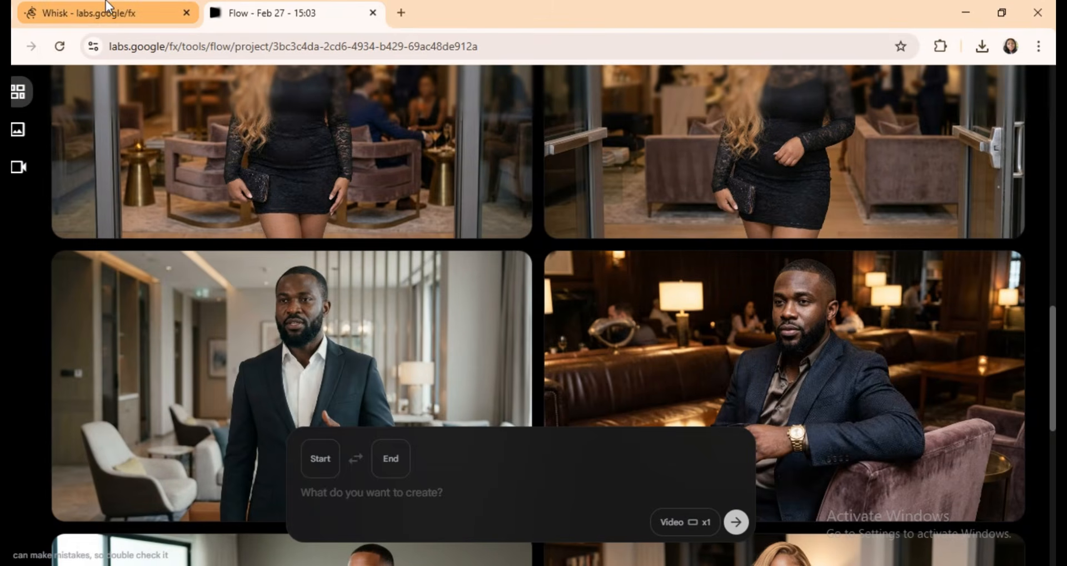
Switch to Whisk and review the generated images of the woman and the three men at the table
{"action": "left_click", "coordinate": [109, 7]}
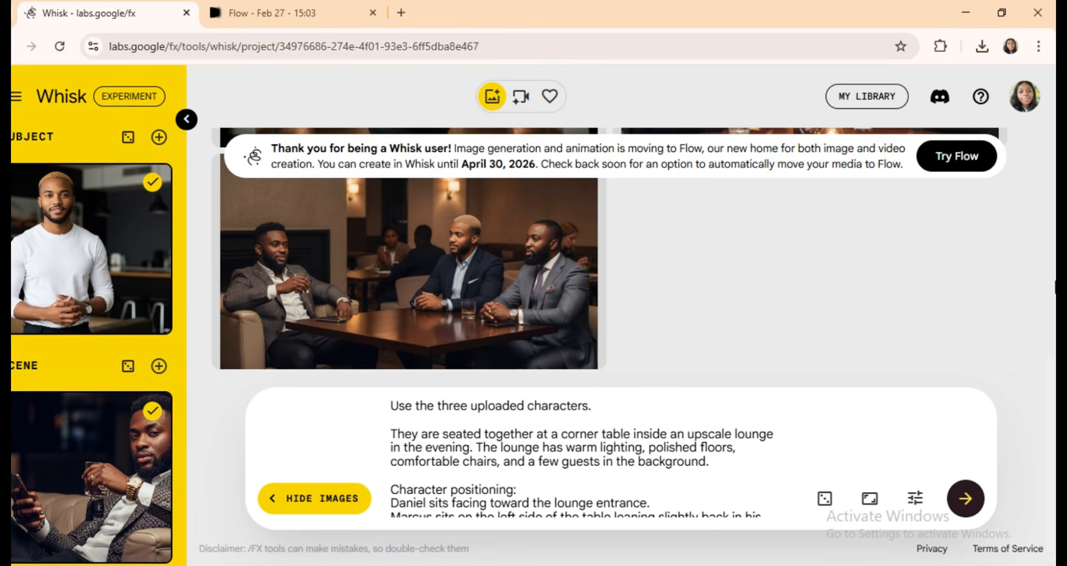
{"action": "left_click_drag", "start_coordinate": [1051, 442], "coordinate": [1036, 262]}
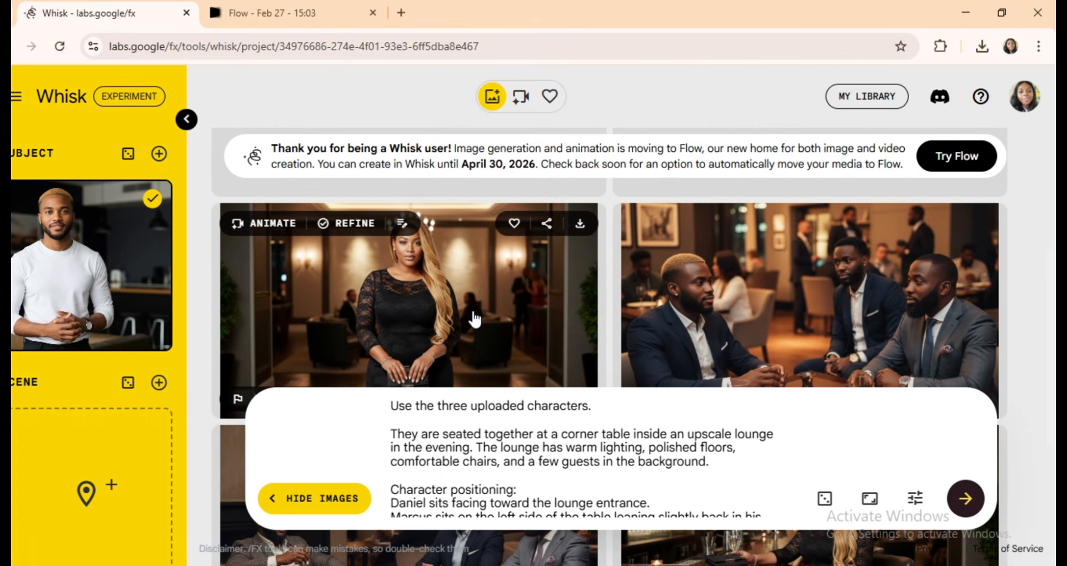
Set the woman's lounge image as the scene, replace the prompt with the one seating her at a small lounge table, and generate the images
{"action": "left_click_drag", "start_coordinate": [474, 320], "coordinate": [88, 499]}
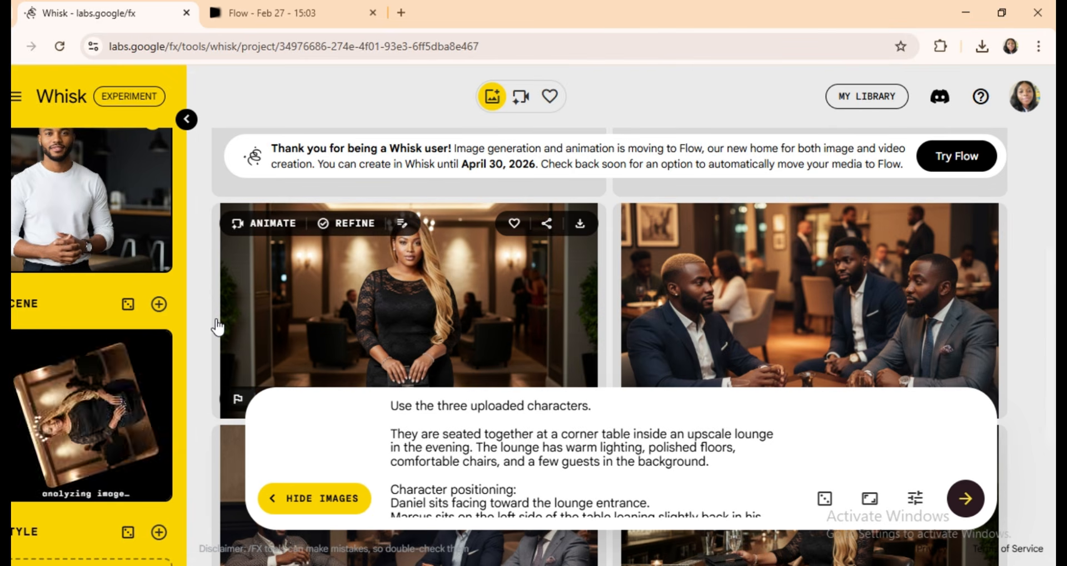
{"action": "key", "text": "ctrl+a"}
{"action": "key", "text": "ctrl+v"}
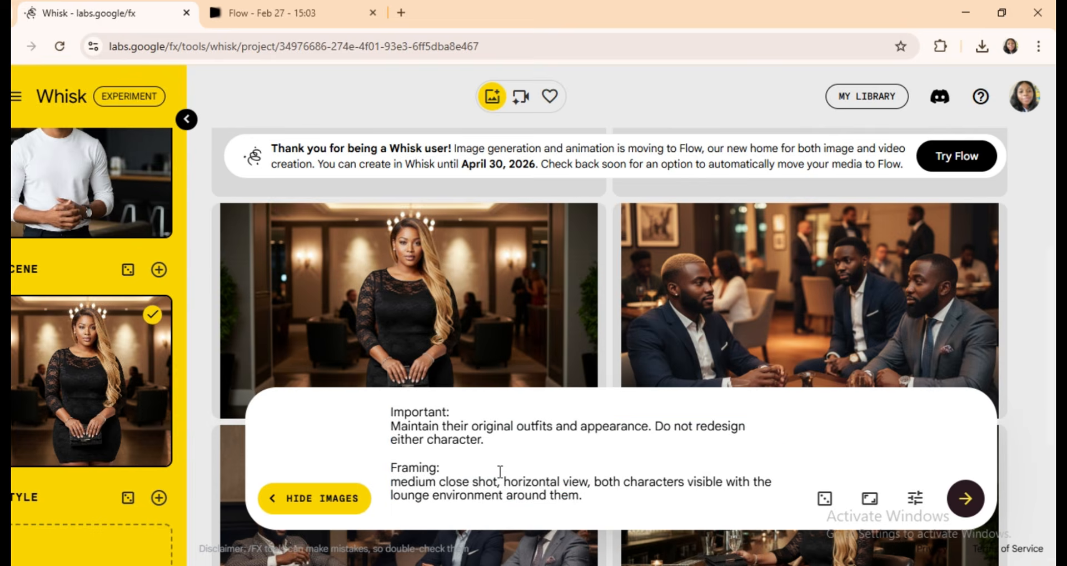
{"action": "scroll", "coordinate": [474, 475], "scroll_direction": "up", "scroll_amount": 5}
{"action": "key", "text": "Return"}
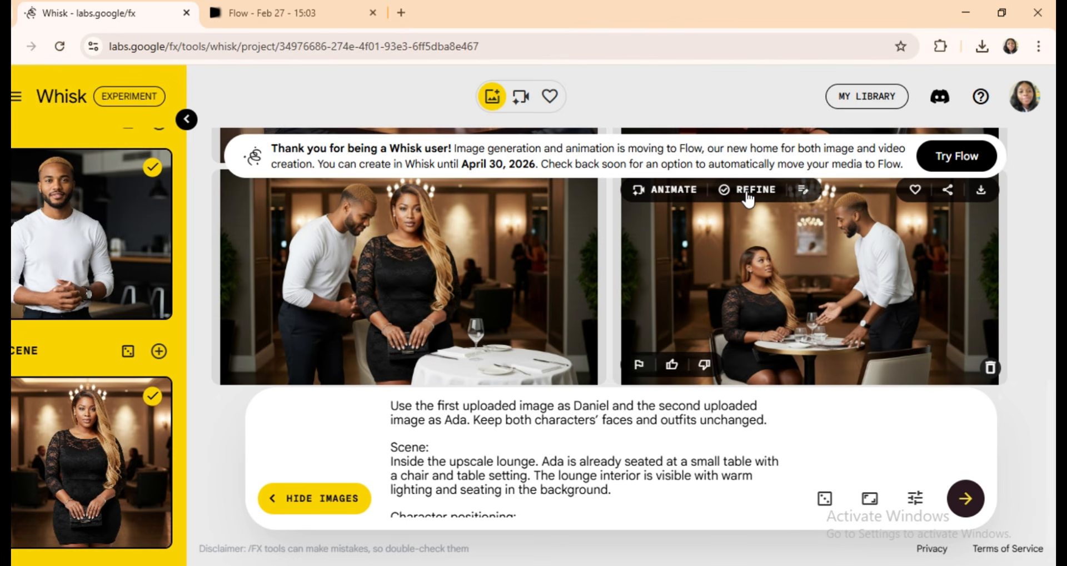
Refine the image of the seated woman and standing man so he sits in the empty chair across from her, and download the result
{"action": "left_click", "coordinate": [748, 190]}
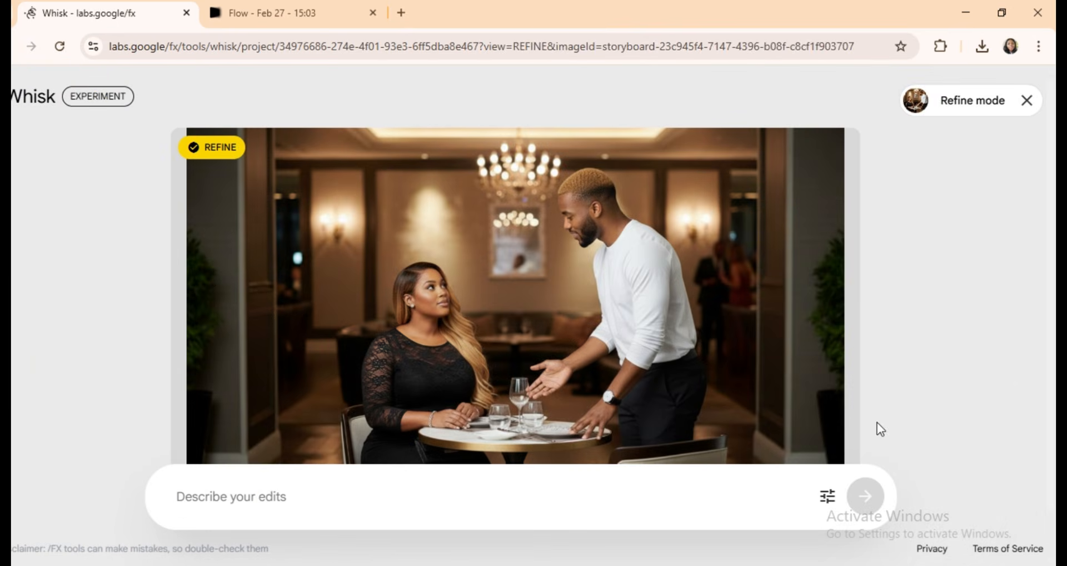
{"action": "left_click", "coordinate": [274, 493]}
{"action": "type", "text": "Refine the previous image. Keep Daniel and Ada the same and maintain their outfits and faces.Change only Daniel’s pose: he is now seated in the empty chair at the table across from Ada. He sits naturally facing her, with a relaxed posture as if beginning a conversation.Ada remains seated in her original position, looking toward him.Keep the same lounge environment and camera framing."}
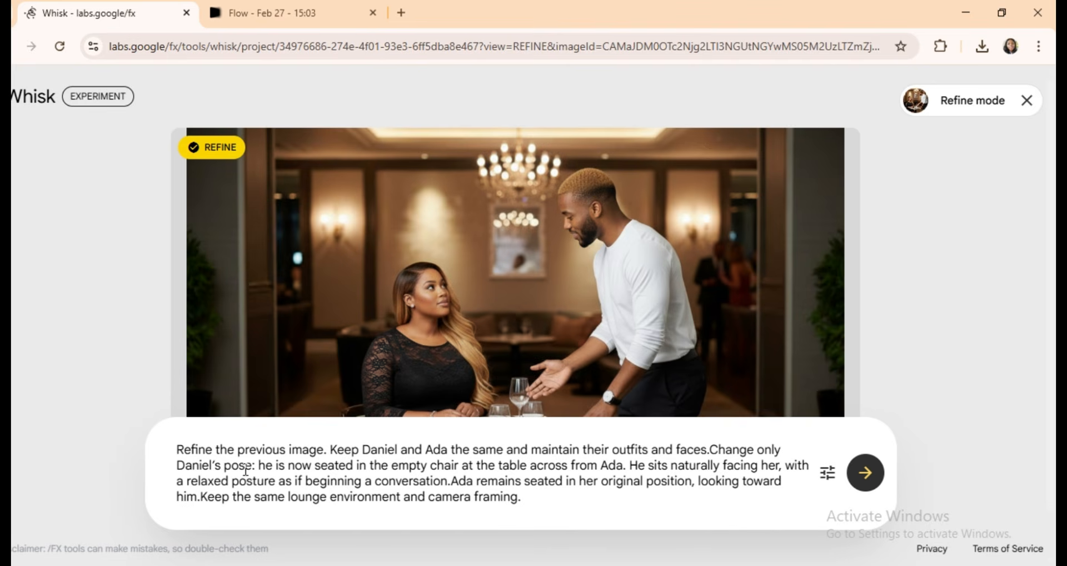
{"action": "left_click", "coordinate": [868, 475]}
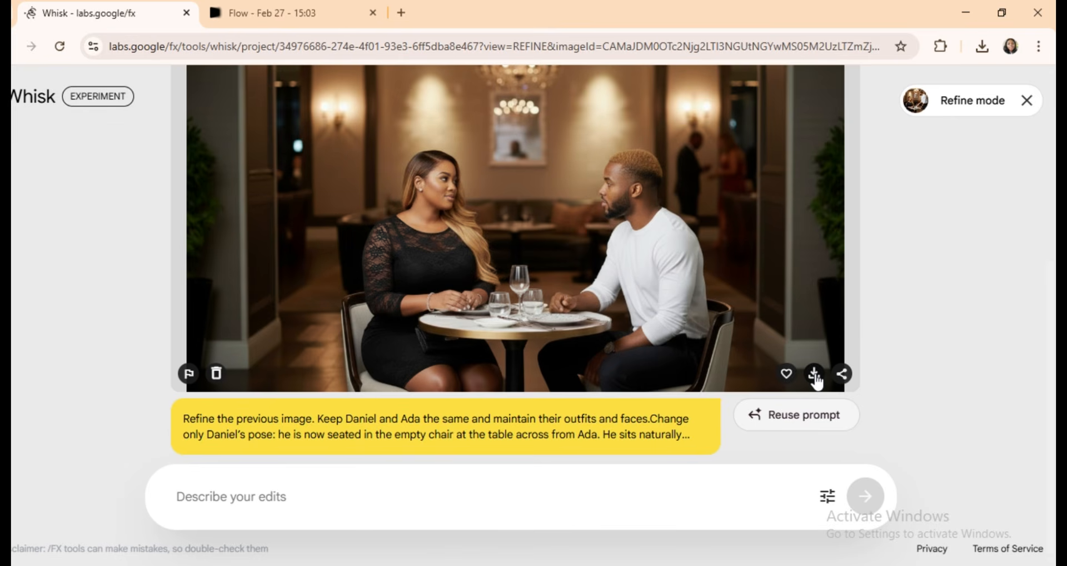
{"action": "left_click", "coordinate": [815, 376]}
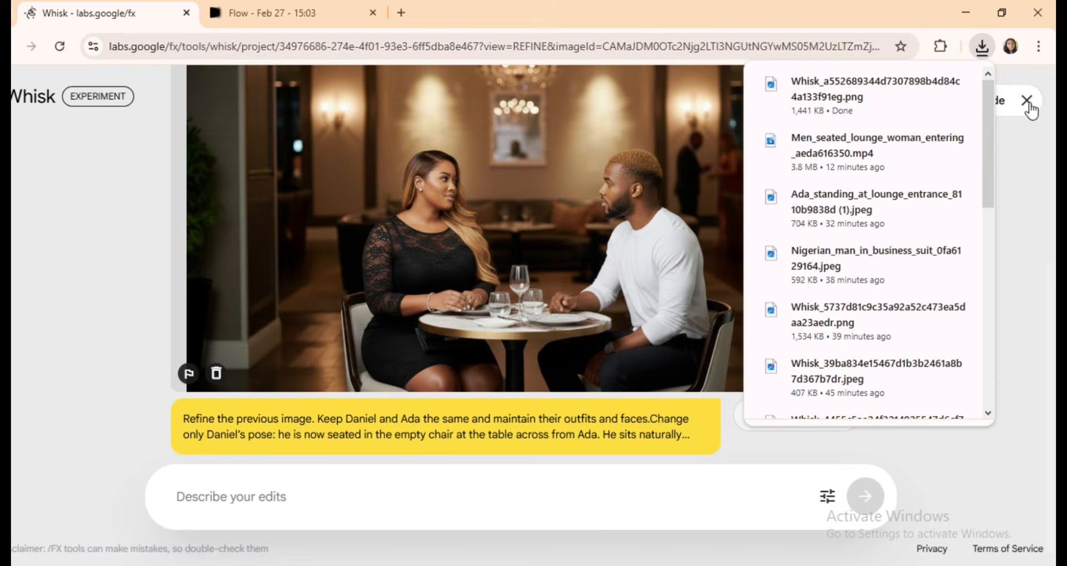
{"action": "left_click", "coordinate": [1030, 110]}
Switch to Flow, add the image of the young man in the living room to the prompt, and choose image generation with two outputs
{"action": "left_click", "coordinate": [275, 7]}
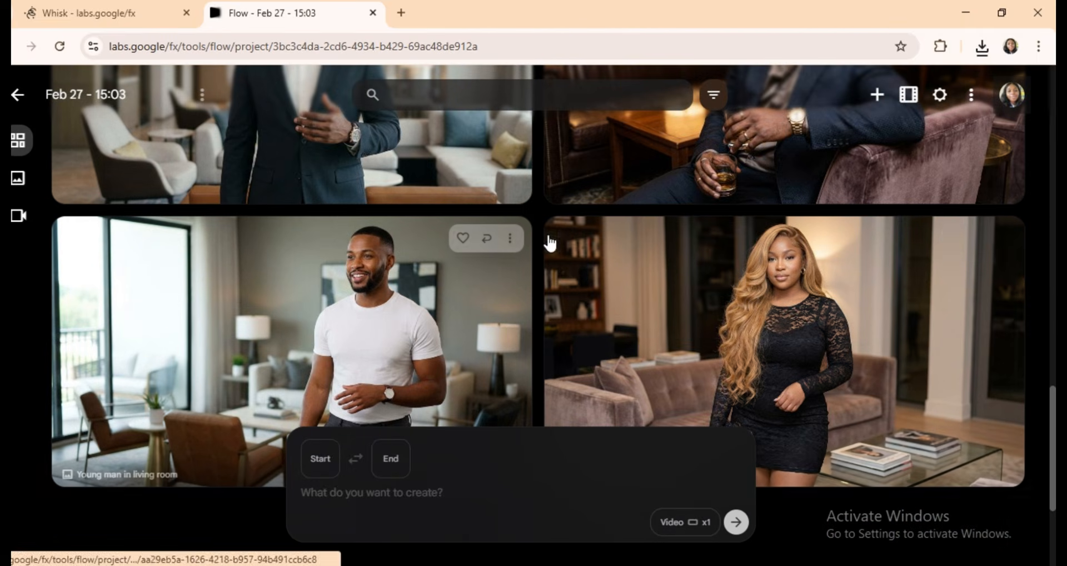
{"action": "left_click", "coordinate": [511, 239]}
{"action": "left_click", "coordinate": [526, 280]}
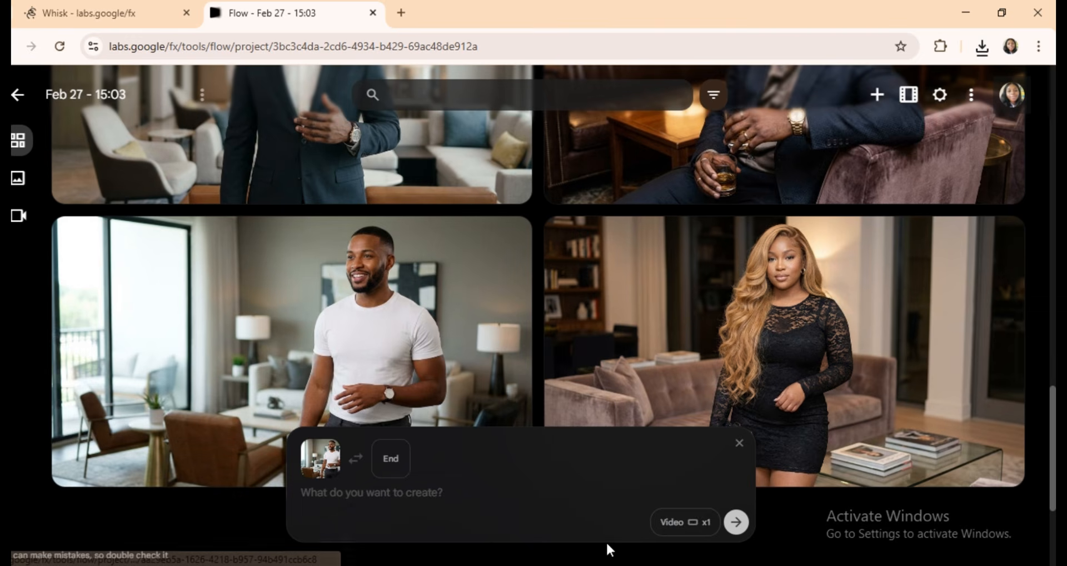
{"action": "left_click", "coordinate": [667, 522]}
{"action": "left_click", "coordinate": [573, 342]}
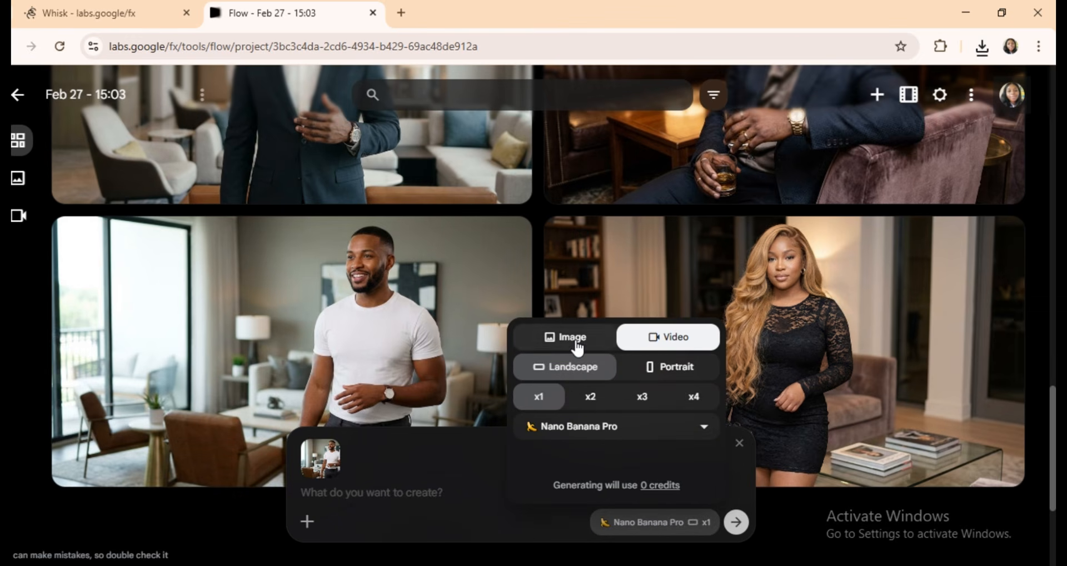
{"action": "left_click", "coordinate": [598, 410]}
{"action": "left_click", "coordinate": [439, 490]}
Add the woman's lounge entrance image, paste the prompt with her seated and the man standing beside the table, and generate the images
{"action": "left_click_drag", "start_coordinate": [1052, 442], "coordinate": [1053, 318]}
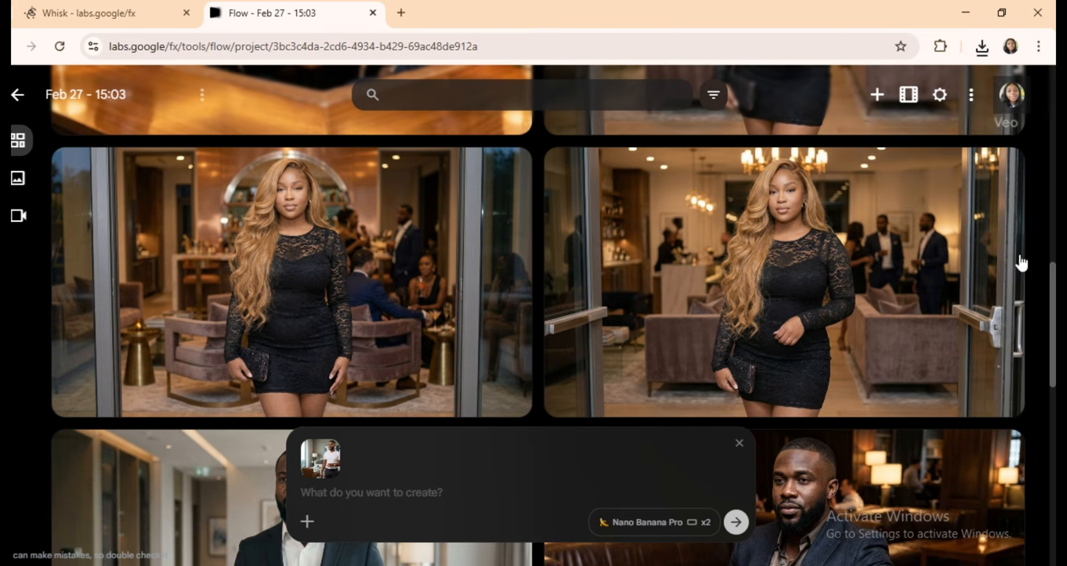
{"action": "left_click", "coordinate": [1004, 169]}
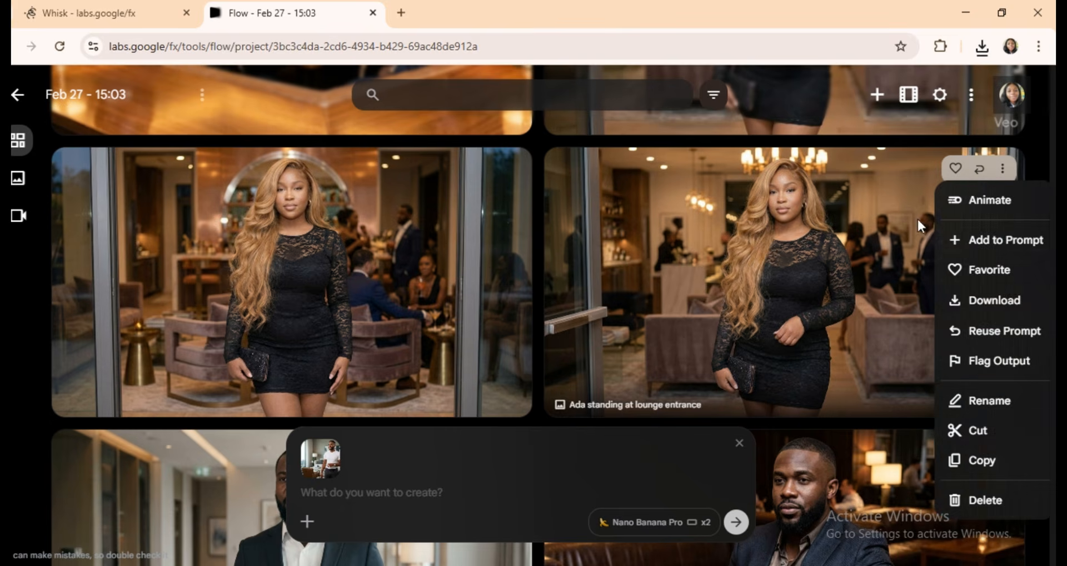
{"action": "left_click", "coordinate": [1002, 240]}
{"action": "left_click", "coordinate": [396, 489]}
{"action": "type", "text": "Start with Ada already seated at the table.  Daniel stands beside the table facing her, slightly leaning forward as if politely asking to sit. Ada looks up at him while listening.  Both remain in place — she stays seated and he remains standing. No other people enter their frame."}
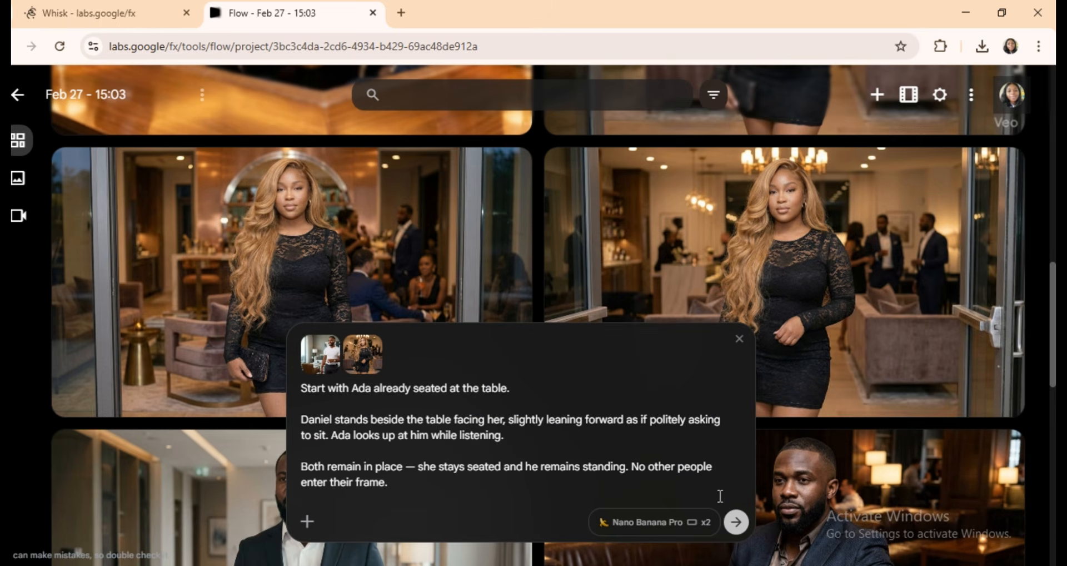
{"action": "left_click", "coordinate": [736, 526]}
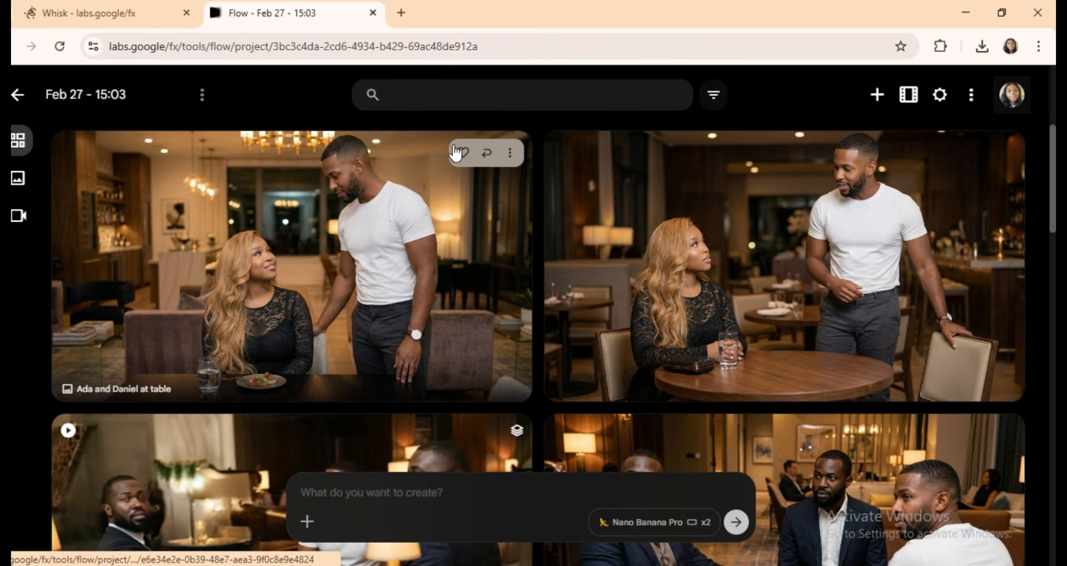
Open the generated image with the plate of food on the table and refine it so the man is seated across from the woman
{"action": "left_click", "coordinate": [511, 159]}
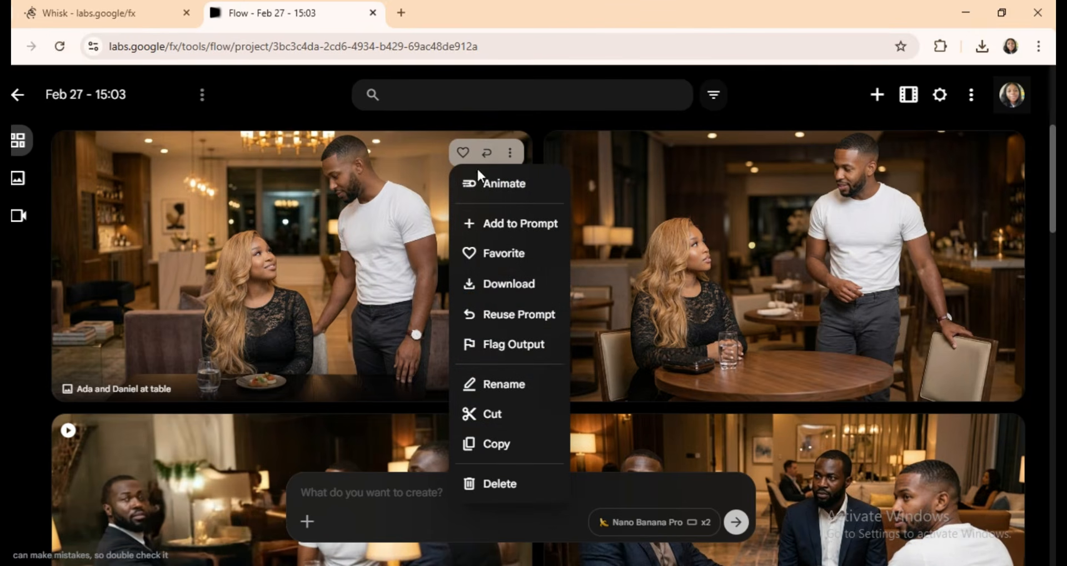
{"action": "left_click", "coordinate": [303, 232]}
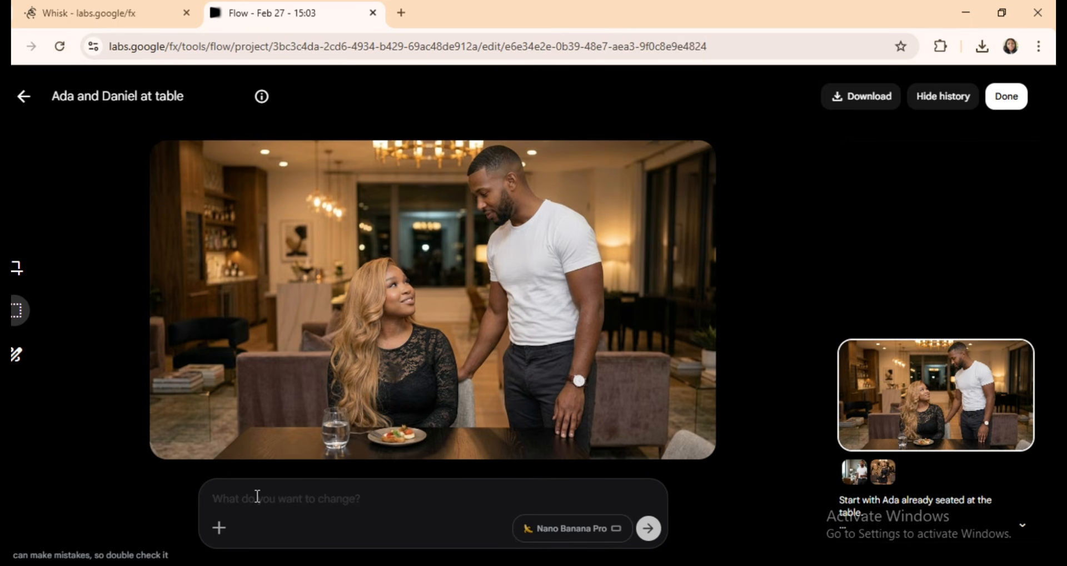
{"action": "type", "text": "Refine the previous image. Keep Daniel and Ada the same and maintain their outfits and faces.  Change only Daniel’s pose: he is now seated in the empty chair at the table across from Ada. He sits naturally facing her, with a relaxed posture as if beginning a conversation.  Ada remains seated in her original position, looking toward him. Keep the same lounge environment and camera framing."}
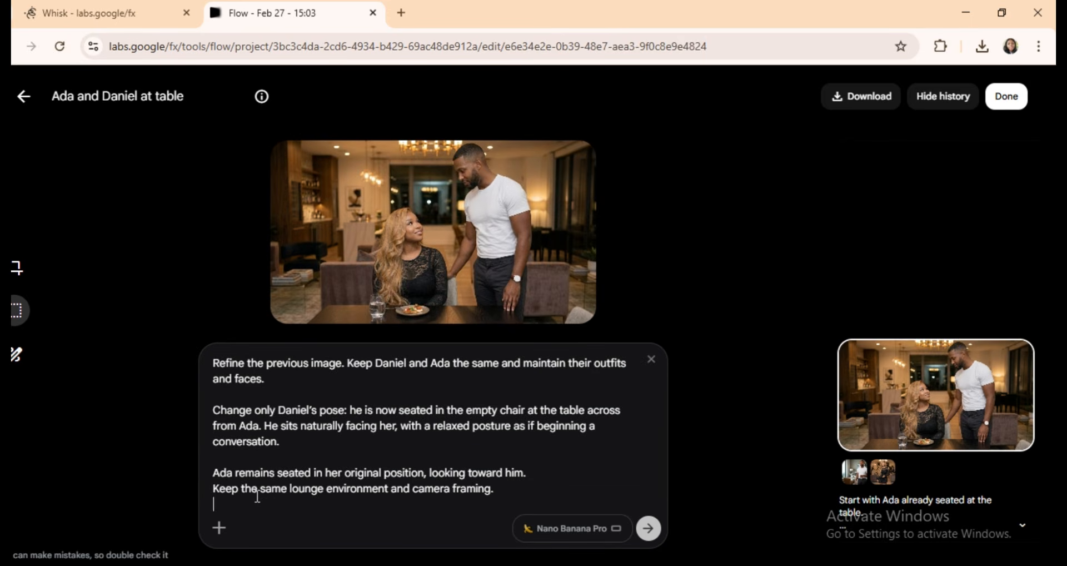
{"action": "left_click", "coordinate": [648, 529]}
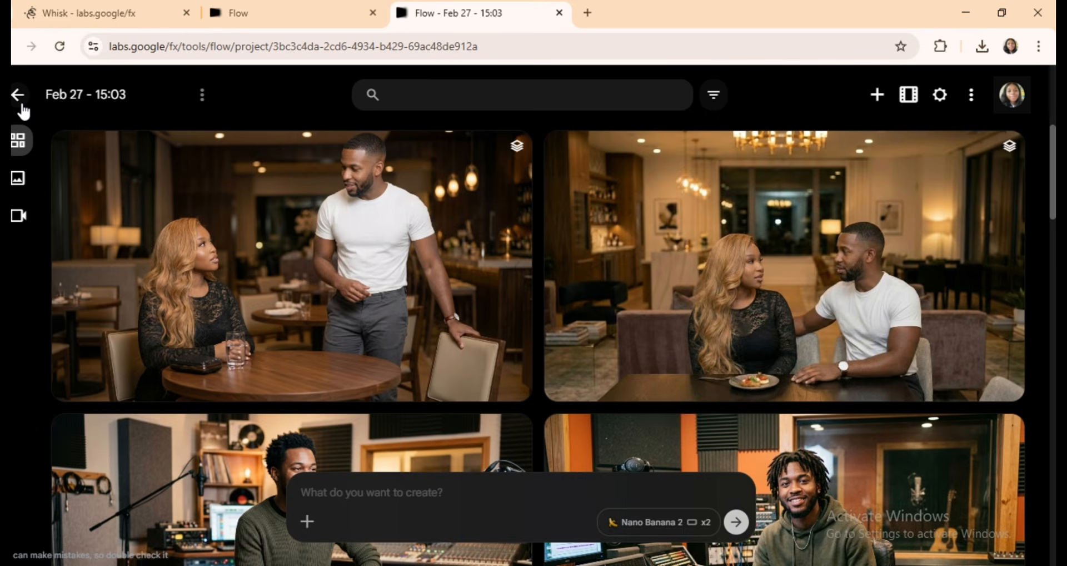
Open the other image of the man standing by the round table, review its edit history, and close it
{"action": "left_click", "coordinate": [269, 221]}
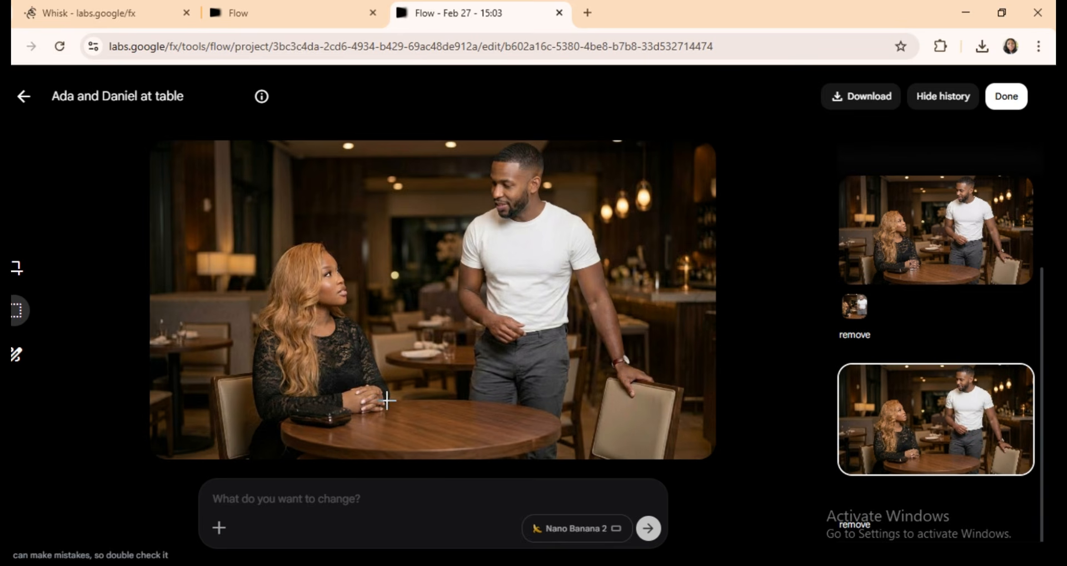
{"action": "left_click", "coordinate": [1007, 95]}
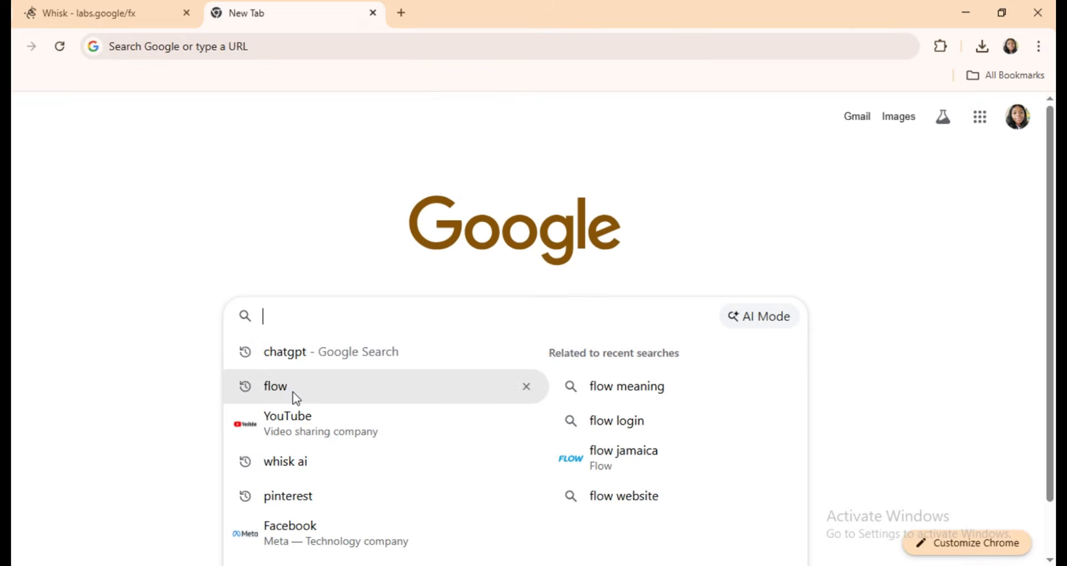
Search Google for flow, open the Flow website, and start creating with Flow
{"action": "left_click", "coordinate": [293, 398]}
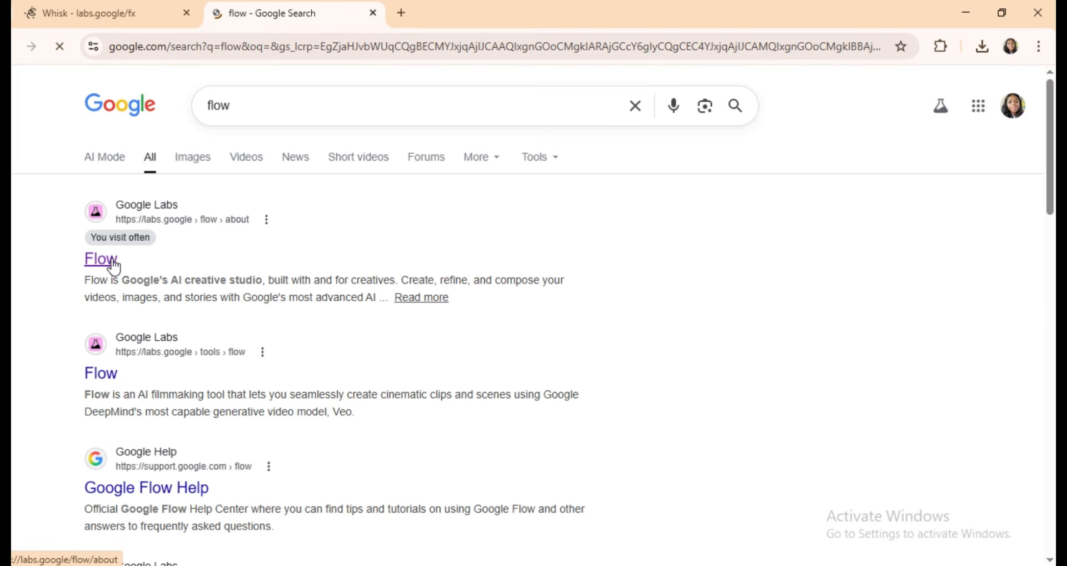
{"action": "left_click", "coordinate": [114, 263]}
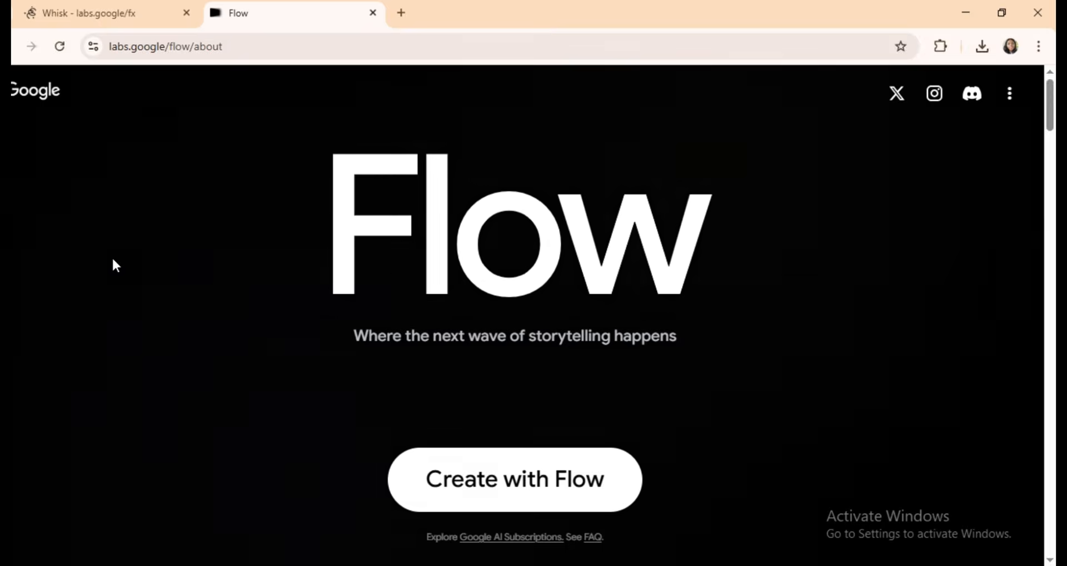
{"action": "left_click", "coordinate": [521, 484]}
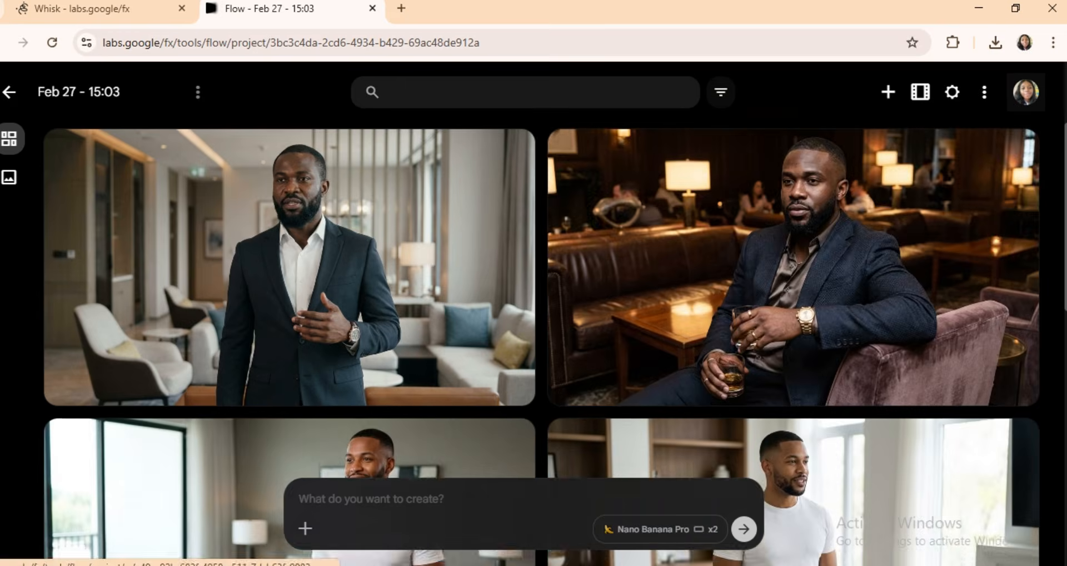
Delete the image of the young man in a white T-shirt standing beside the gray sofa from the Flow project
{"action": "scroll", "coordinate": [534, 312], "scroll_direction": "down", "scroll_amount": 3}
{"action": "left_click", "coordinate": [1013, 248]}
{"action": "scroll", "coordinate": [995, 113], "scroll_direction": "down", "scroll_amount": 3}
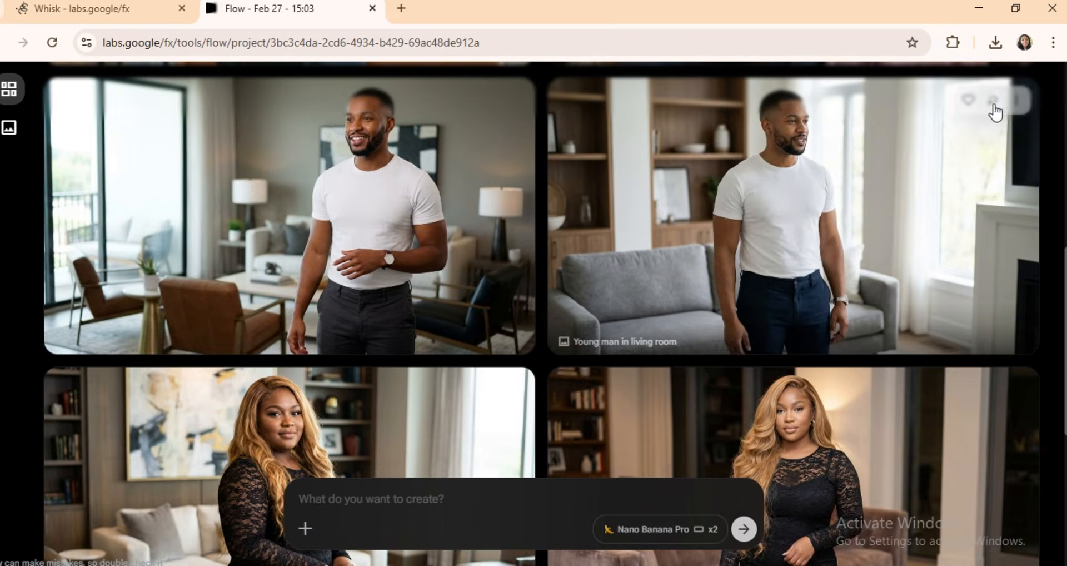
{"action": "left_click", "coordinate": [1016, 101]}
{"action": "left_click", "coordinate": [912, 439]}
{"action": "scroll", "coordinate": [1028, 267], "scroll_direction": "up", "scroll_amount": 2}
{"action": "left_click", "coordinate": [1017, 243]}
{"action": "left_click", "coordinate": [1050, 251]}
{"action": "scroll", "coordinate": [1025, 174], "scroll_direction": "down", "scroll_amount": 1}
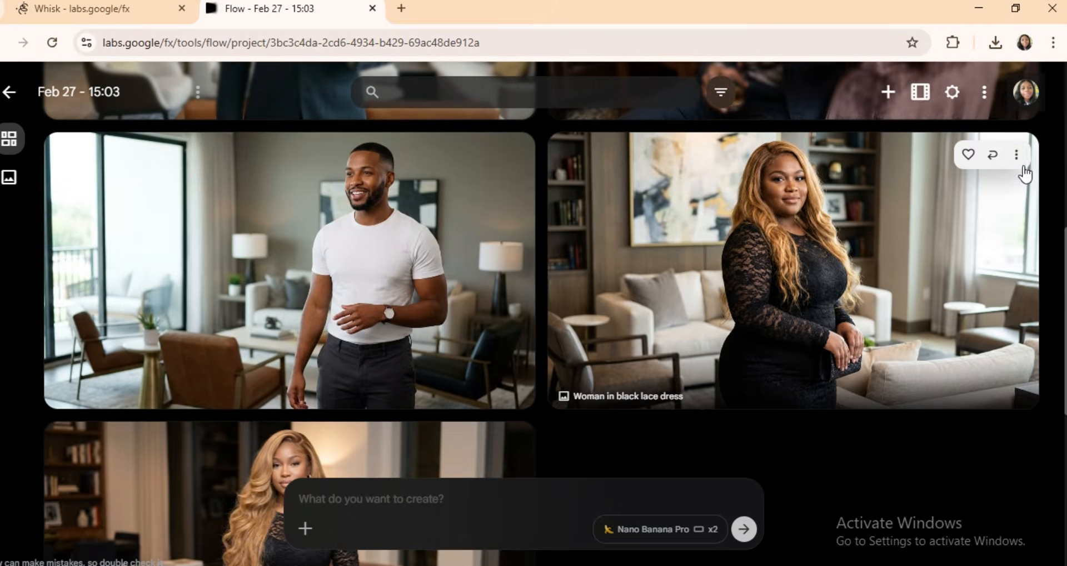
{"action": "scroll", "coordinate": [1050, 333], "scroll_direction": "up", "scroll_amount": 3}
Switch to Whisk and delete the extra image of the man in the patterned blazer seated on the leather couch
{"action": "left_click", "coordinate": [102, 10]}
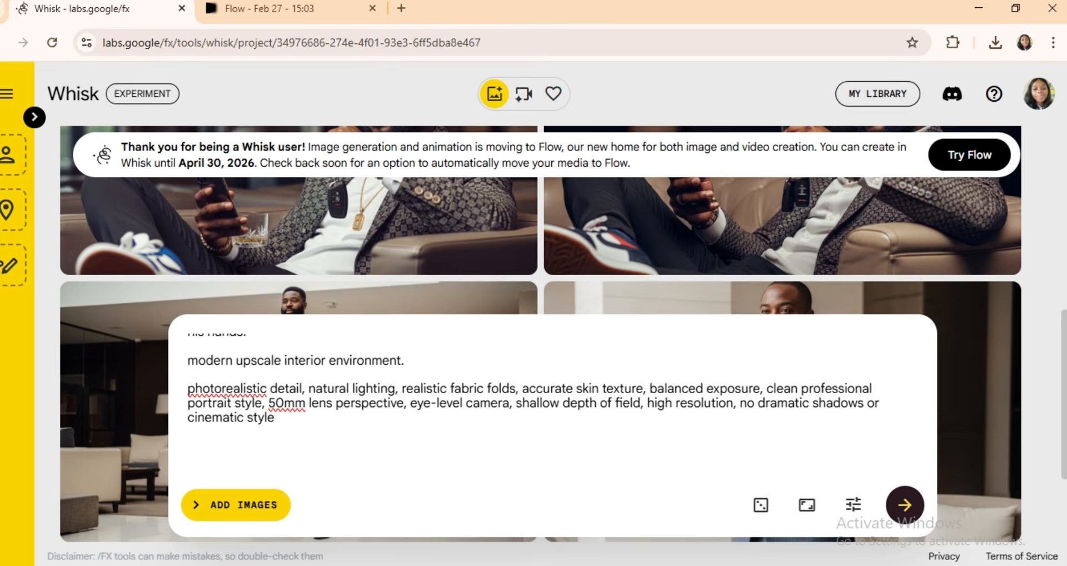
{"action": "left_click_drag", "start_coordinate": [1064, 389], "coordinate": [1064, 205]}
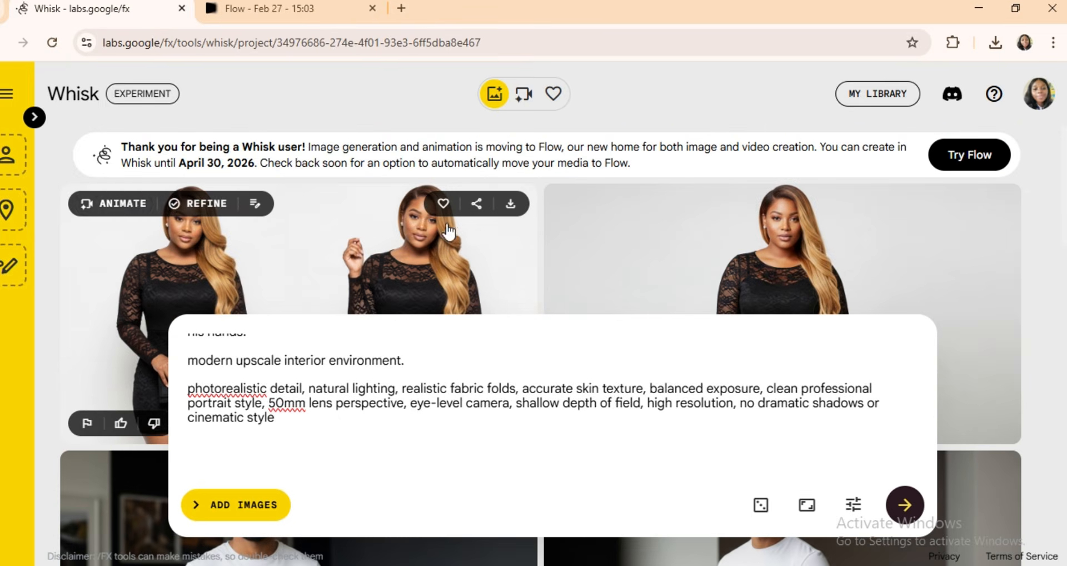
{"action": "scroll", "coordinate": [655, 357], "scroll_direction": "down", "scroll_amount": 10}
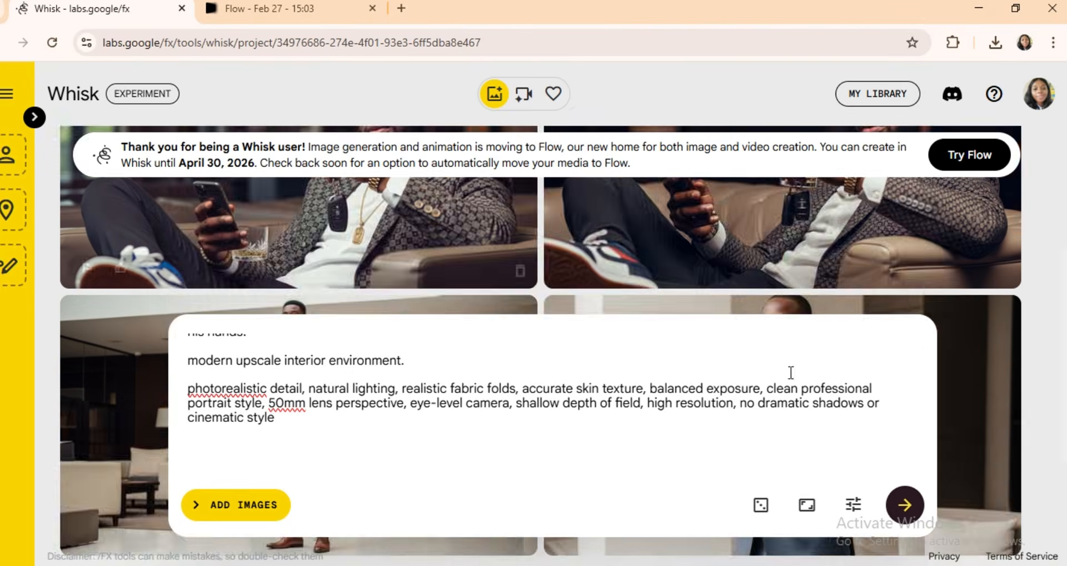
{"action": "scroll", "coordinate": [1041, 326], "scroll_direction": "down", "scroll_amount": 10}
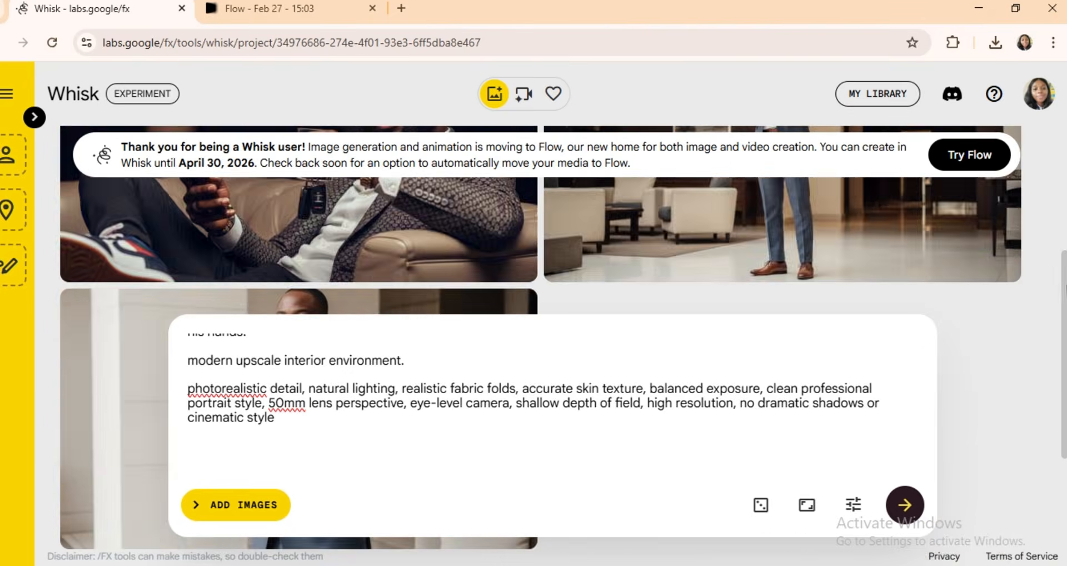
{"action": "scroll", "coordinate": [1032, 201], "scroll_direction": "up", "scroll_amount": 5}
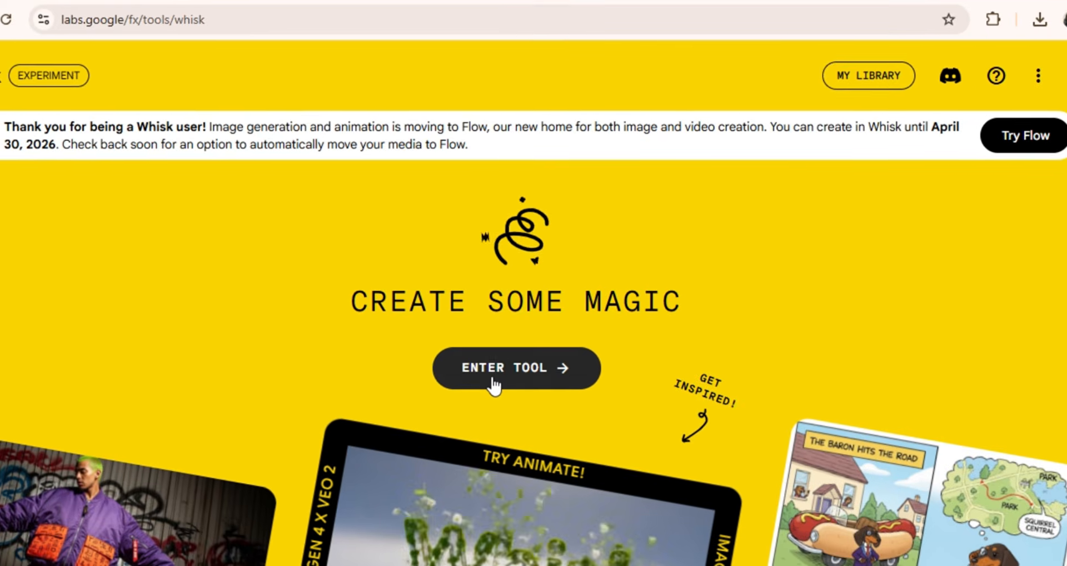
Enter the Whisk tool from its landing page and launch Flow's creation workspace from its about page
{"action": "left_click", "coordinate": [493, 382]}
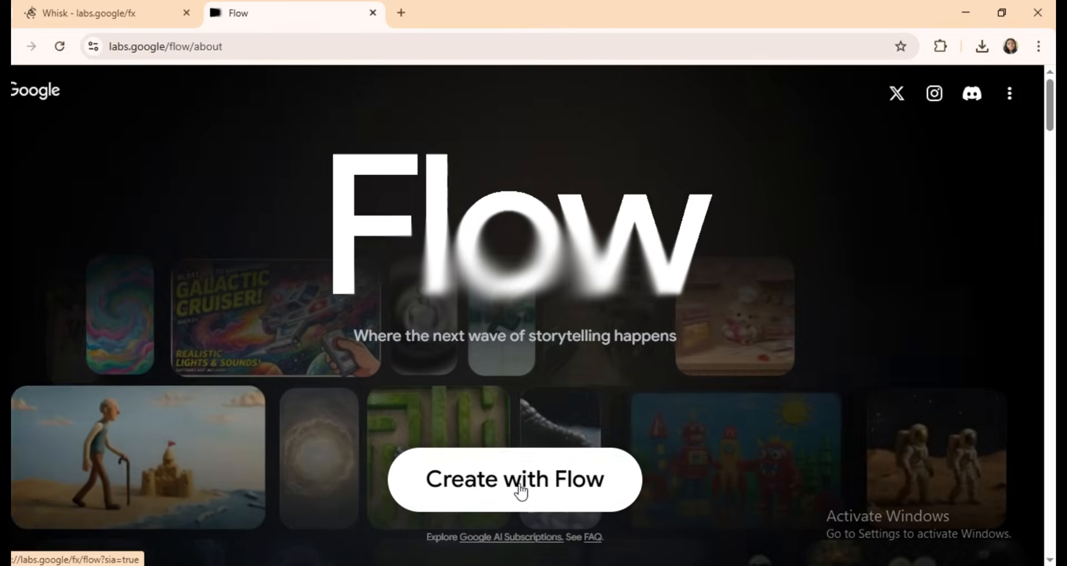
{"action": "left_click", "coordinate": [521, 492]}
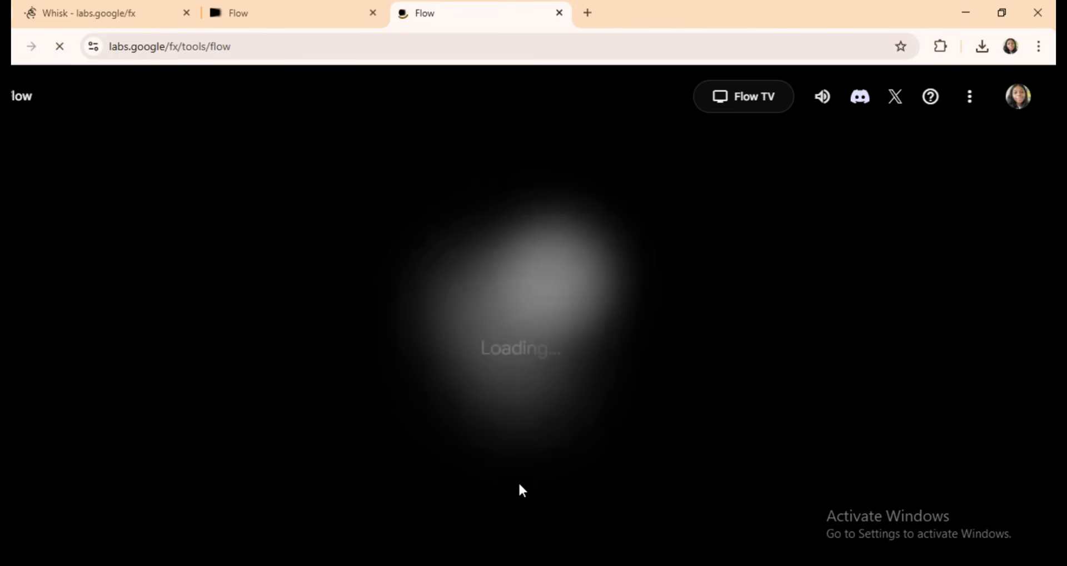